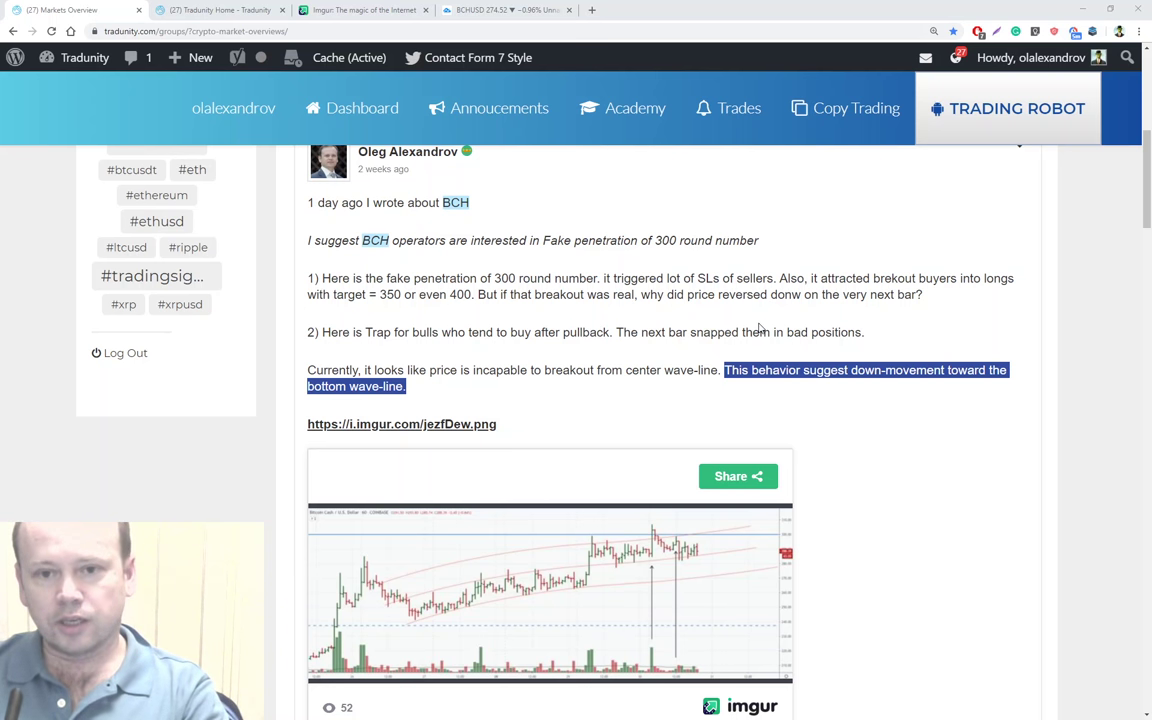
Review the BCH post in the Markets Overview group, highlighting the sentence on fake penetration of the 300 round number.
scroll(393, 195, "up", 5)
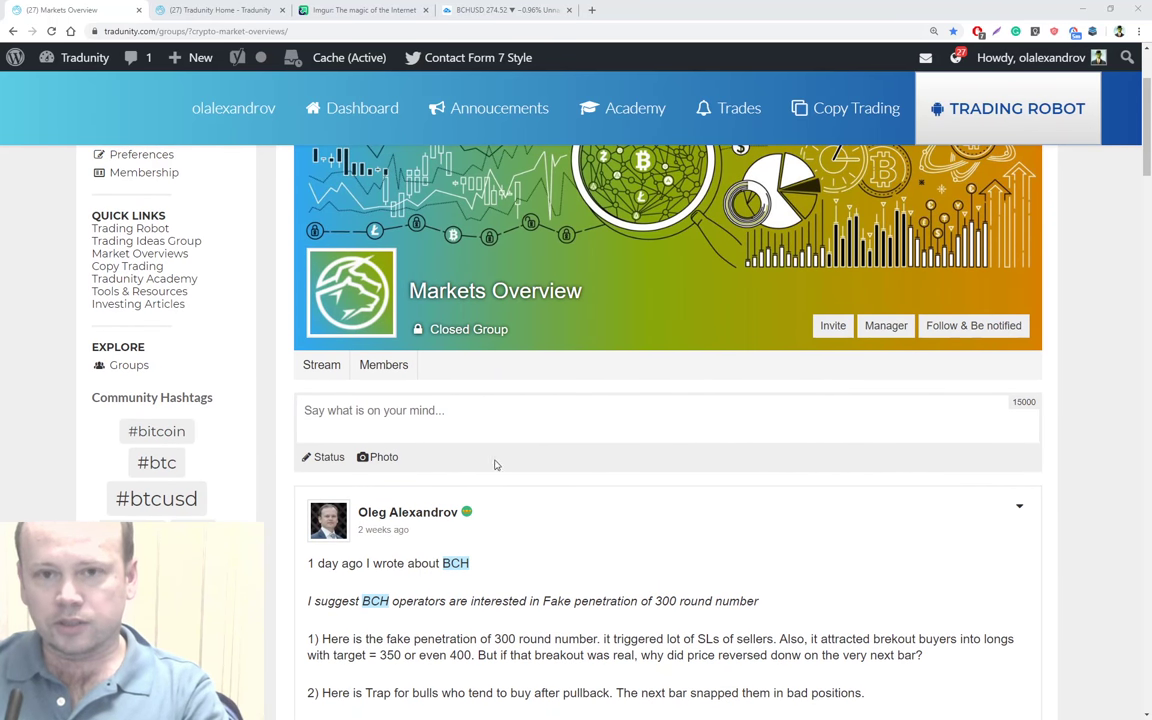
left_click_drag(1148, 160, 1148, 172)
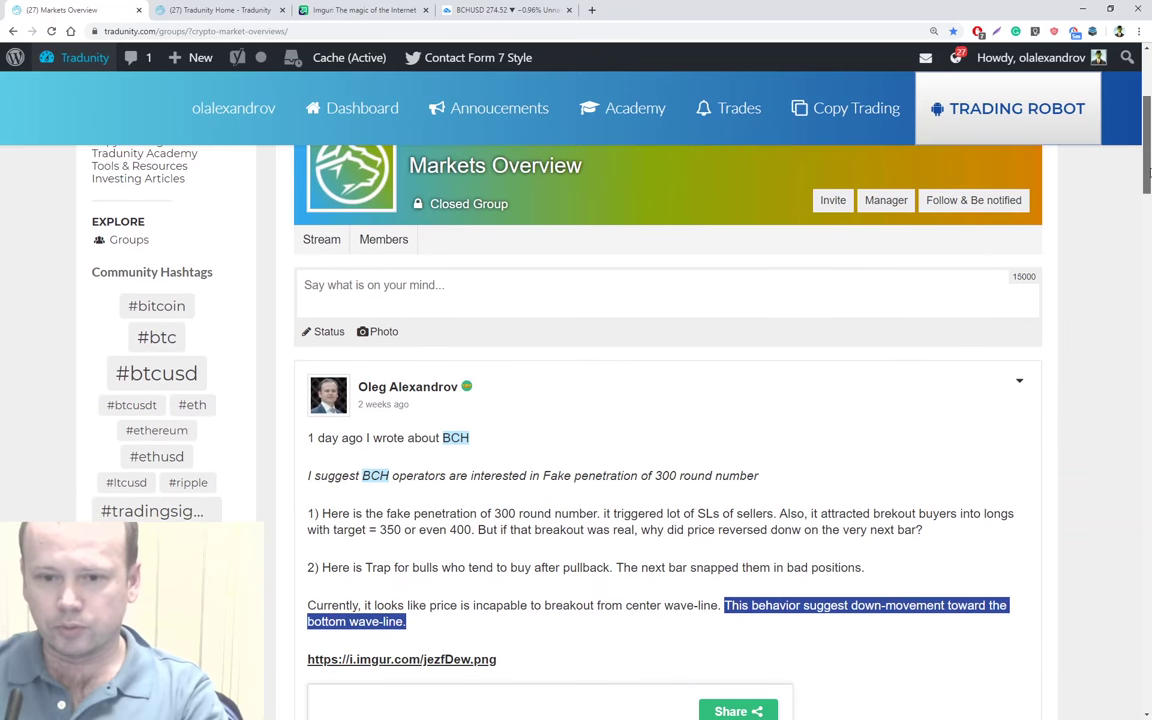
left_click(505, 435)
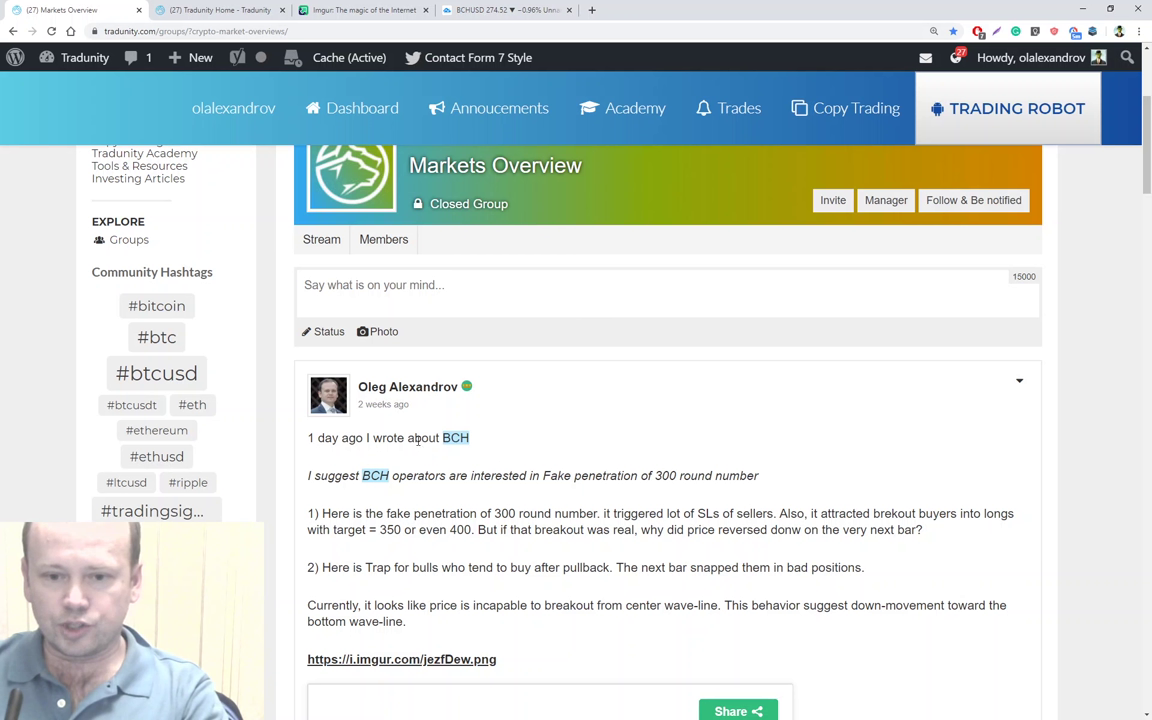
left_click_drag(328, 477, 400, 477)
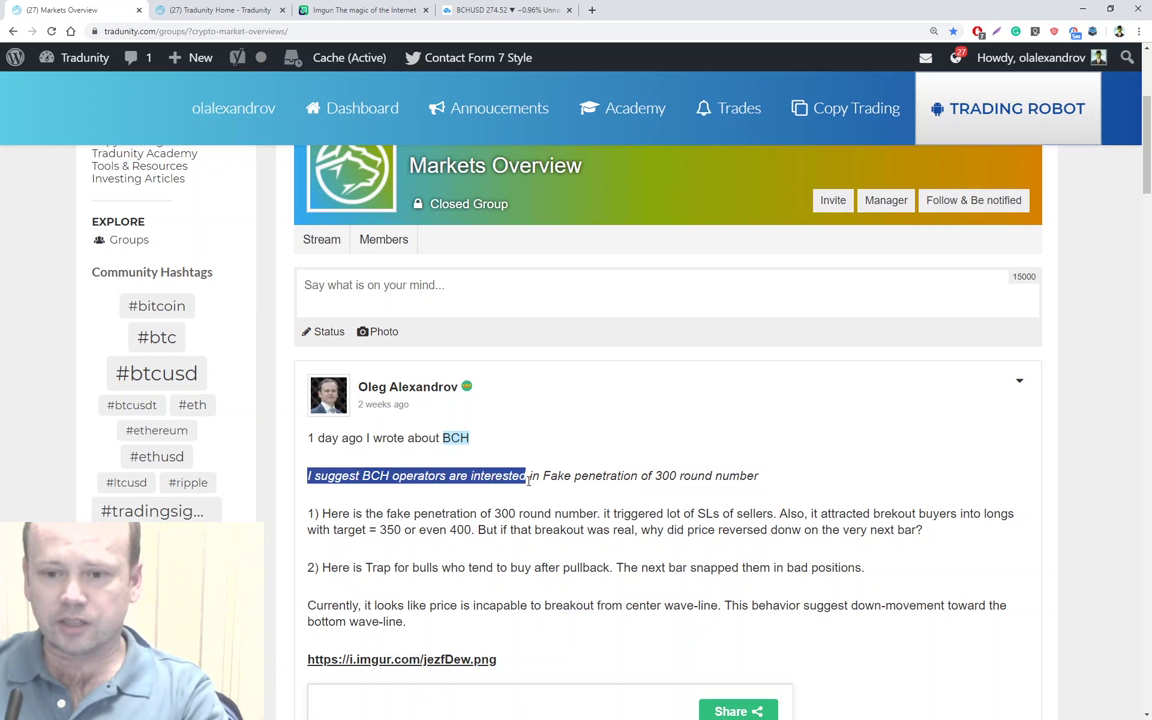
left_click_drag(596, 479, 675, 478)
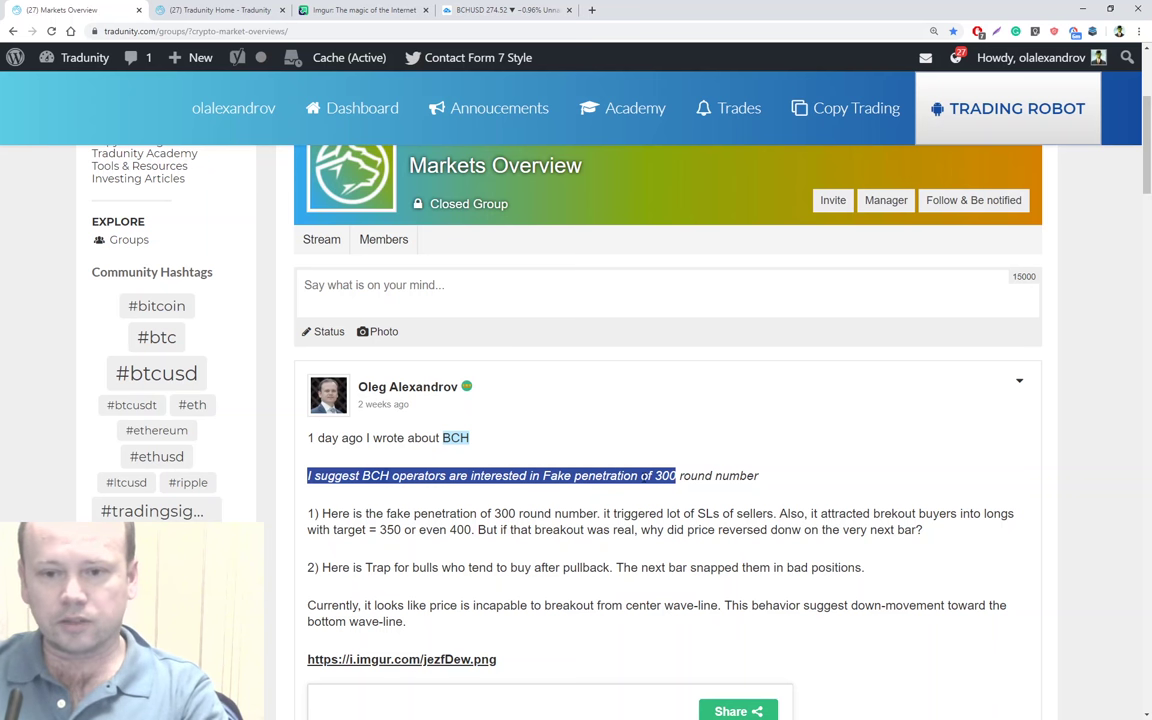
scroll(646, 426, "down", 4)
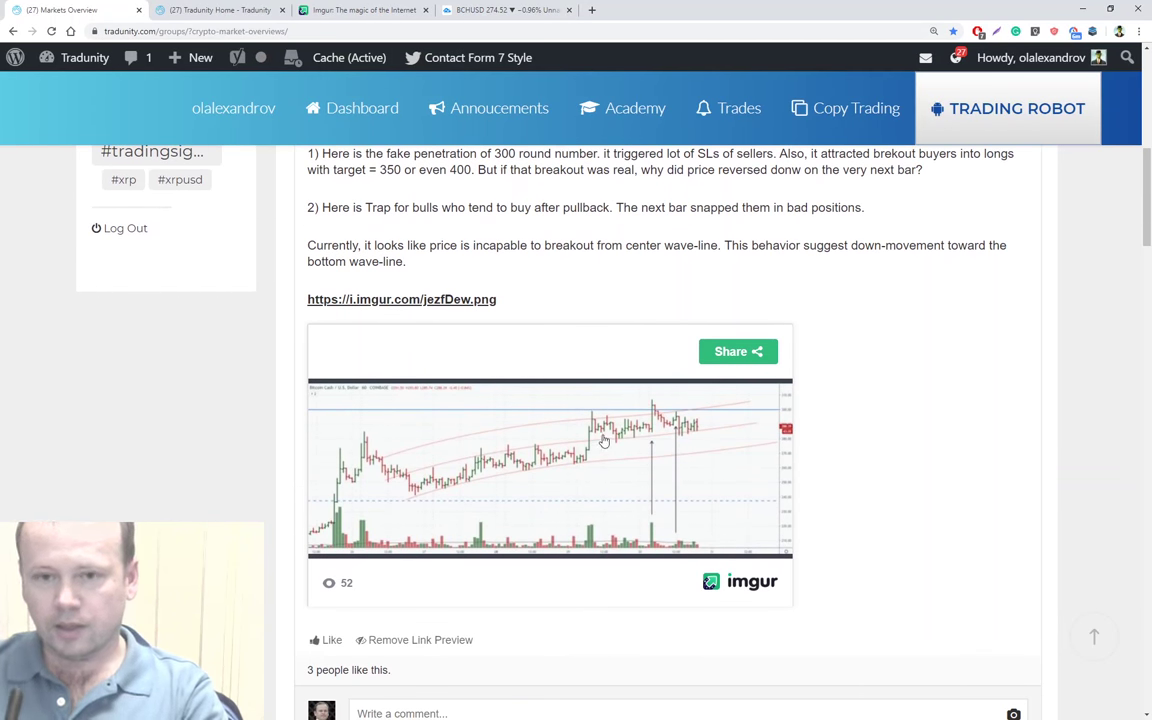
Examine the post's Bitcoin Cash chart enlarged on Imgur and compare it with the BCHUSD chart on TradingView.
left_click(388, 8)
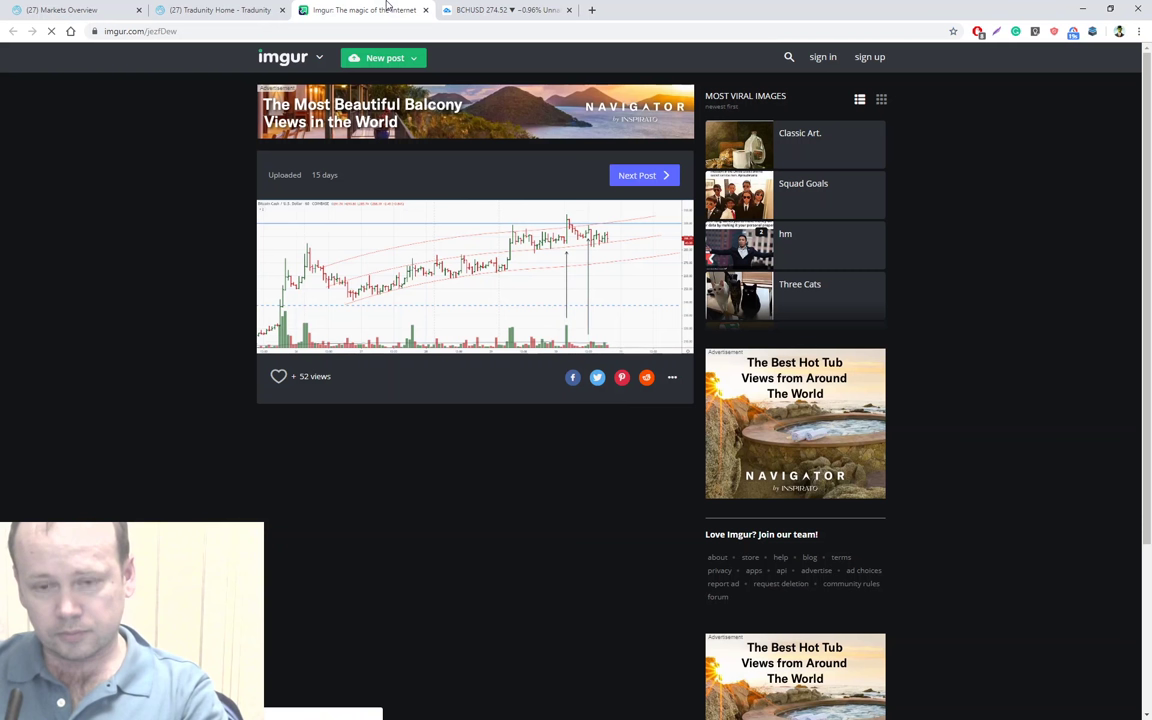
left_click(517, 302)
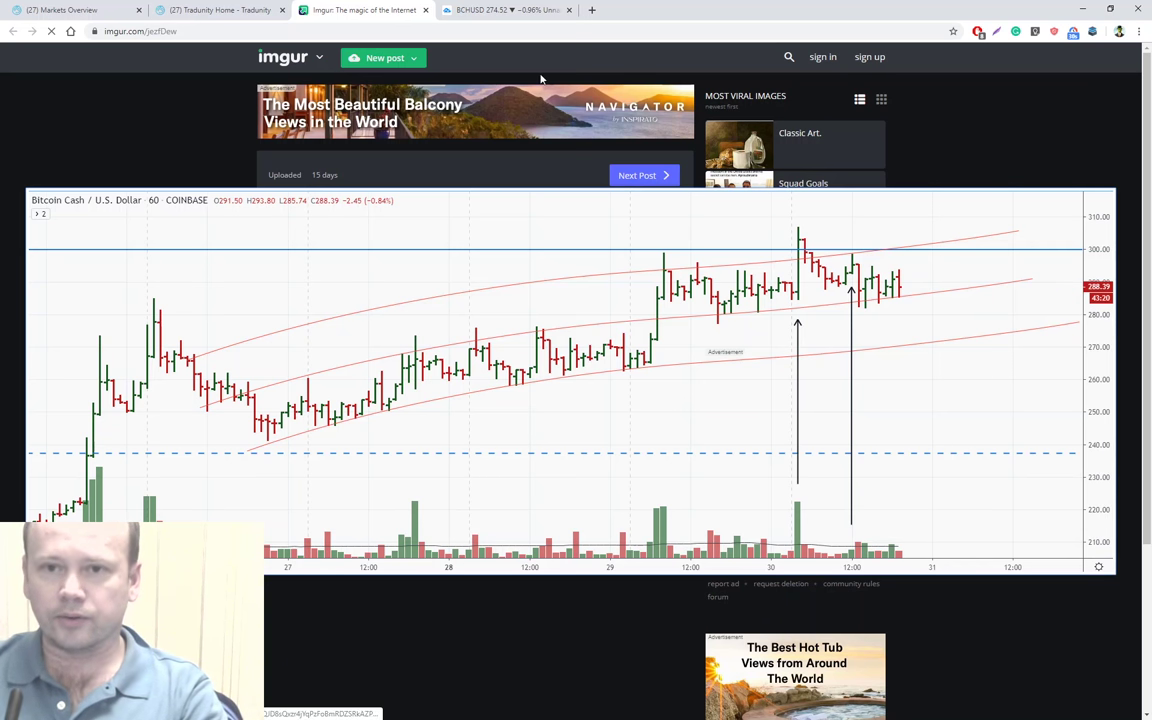
left_click(485, 10)
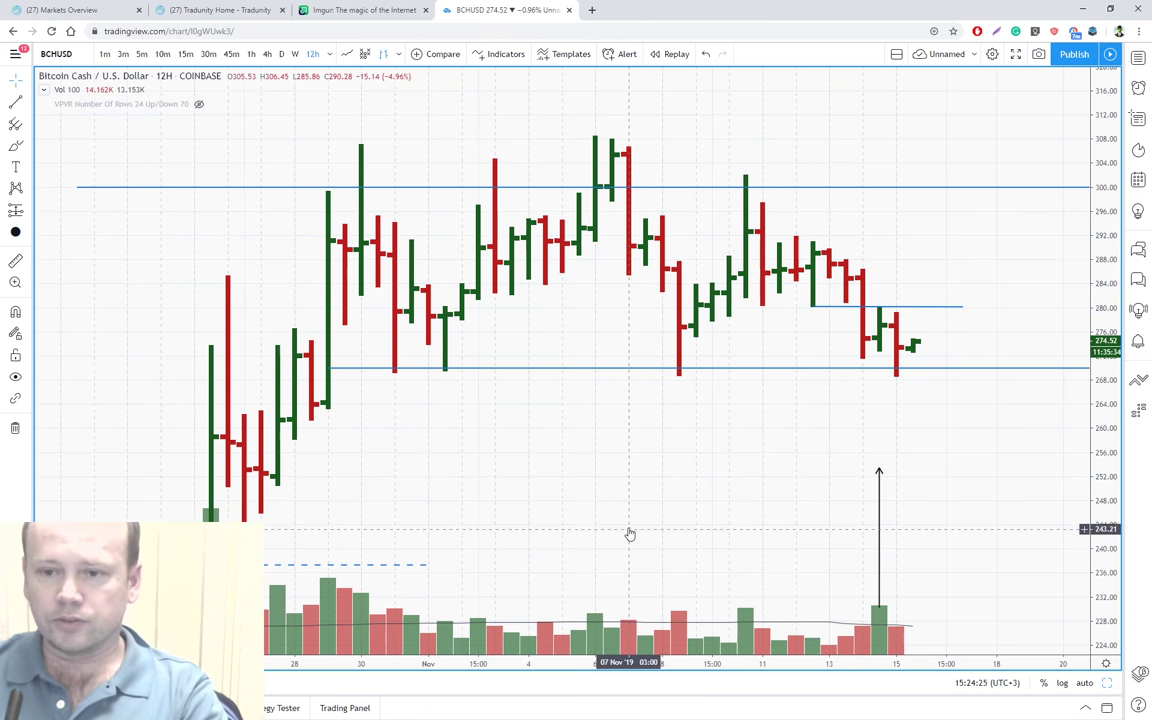
left_click(355, 10)
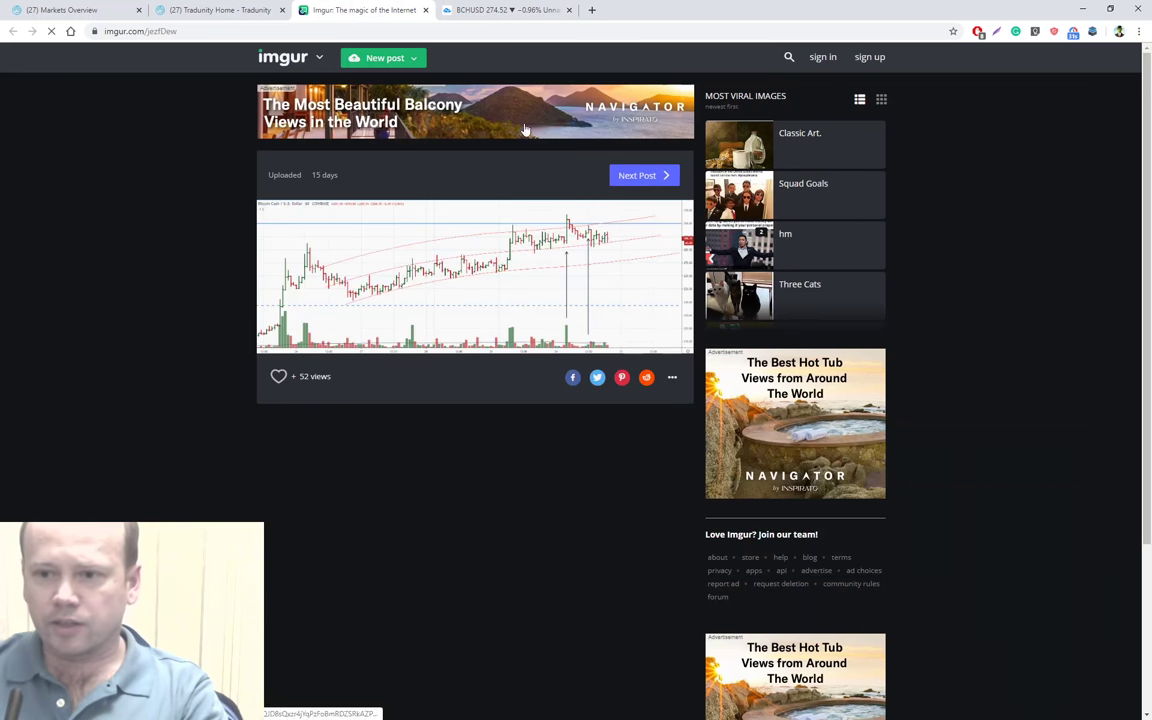
left_click(636, 289)
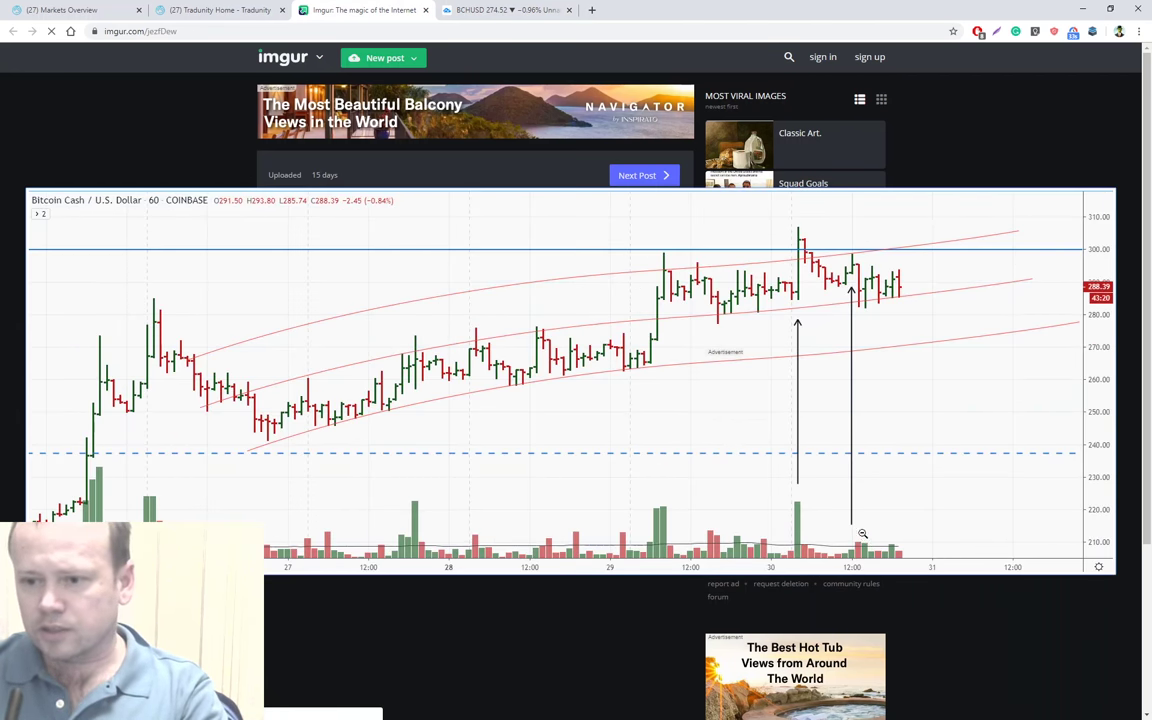
Return to the TradingView BCHUSD chart and move the black arrow under the 30 Oct 03:00 bar, with its head at about 279.
left_click(497, 8)
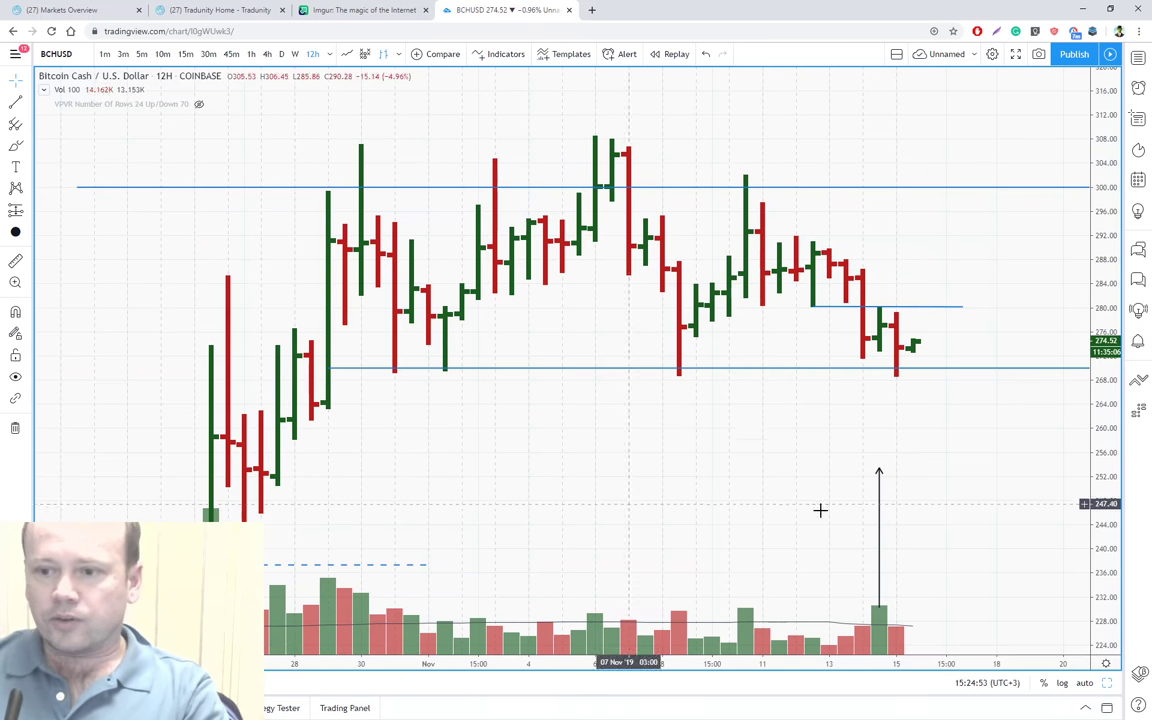
mouse_move(851, 511)
left_mouse_down()
mouse_move(485, 461)
mouse_move(318, 370)
mouse_move(333, 361)
left_mouse_up()
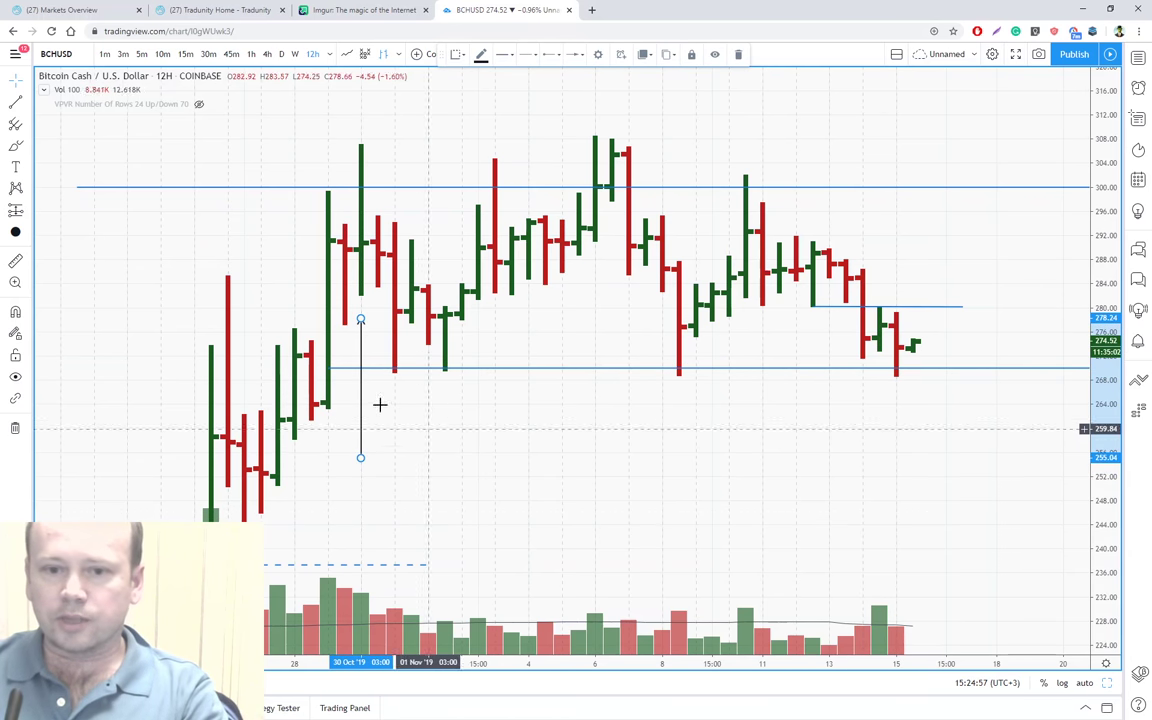
left_click(370, 331)
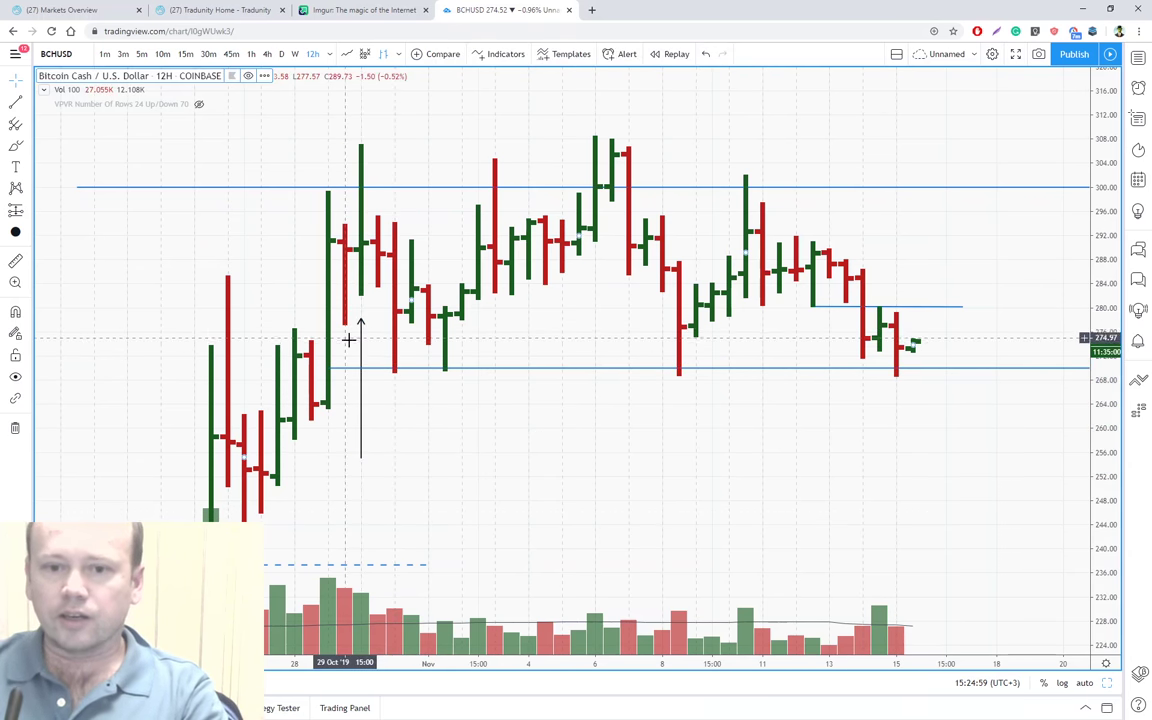
left_click_drag(364, 186, 364, 188)
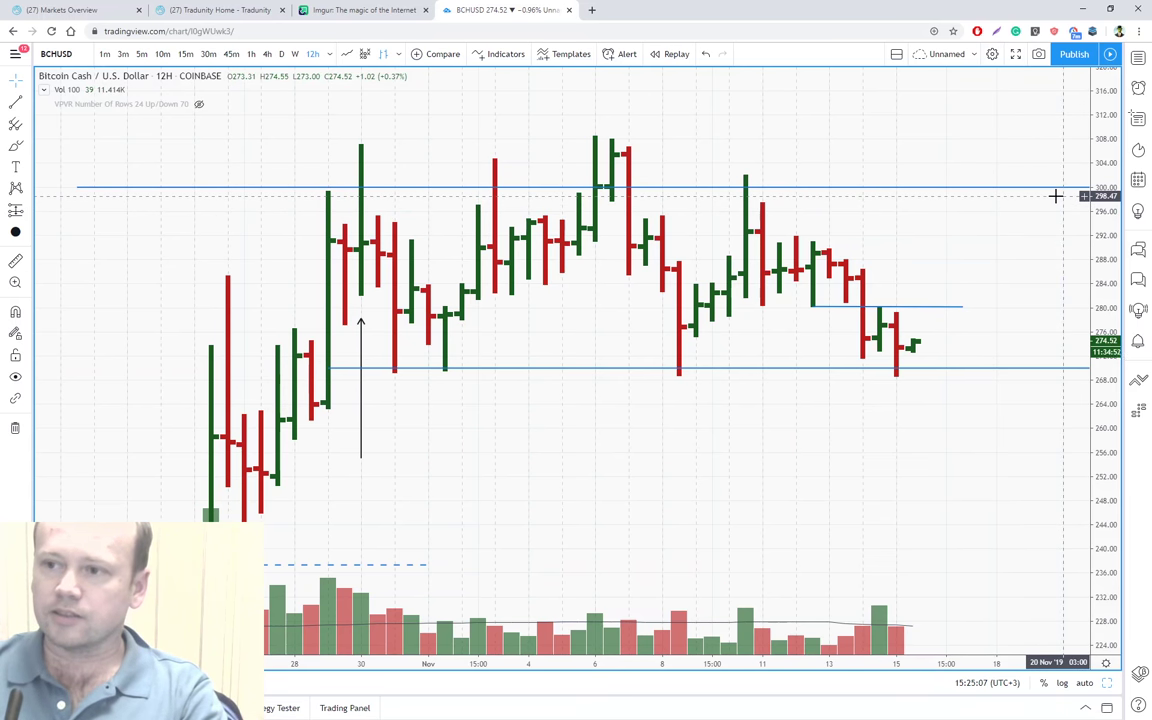
left_click(362, 351)
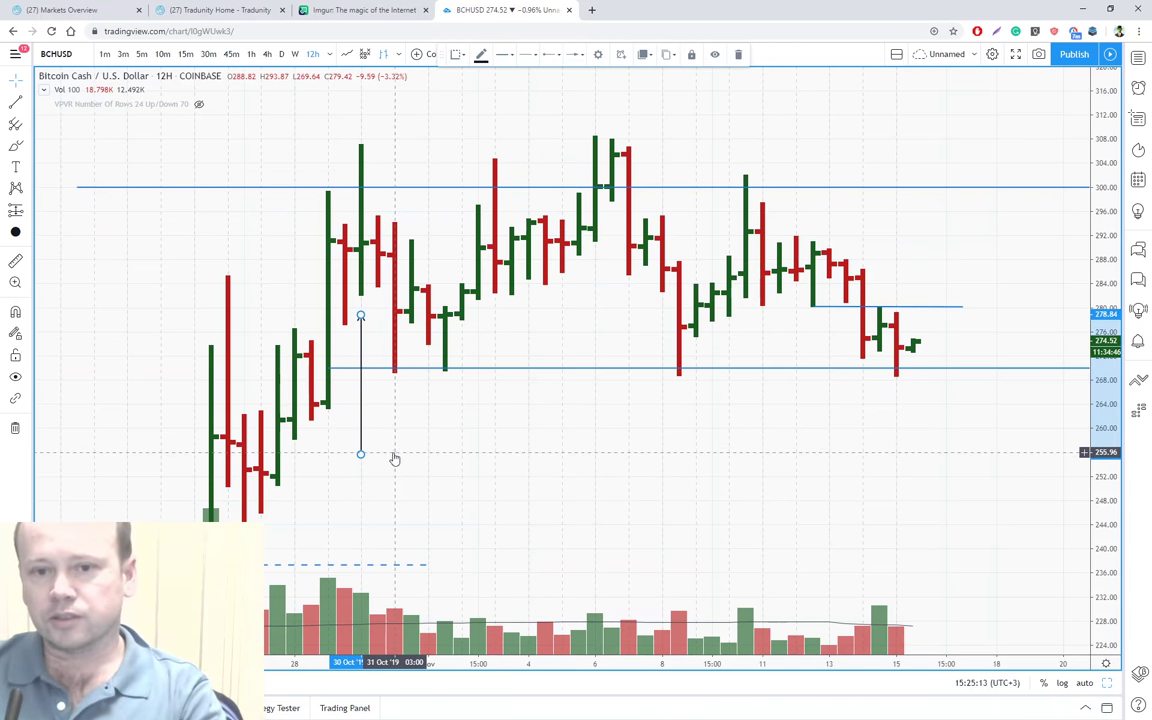
left_click(367, 149)
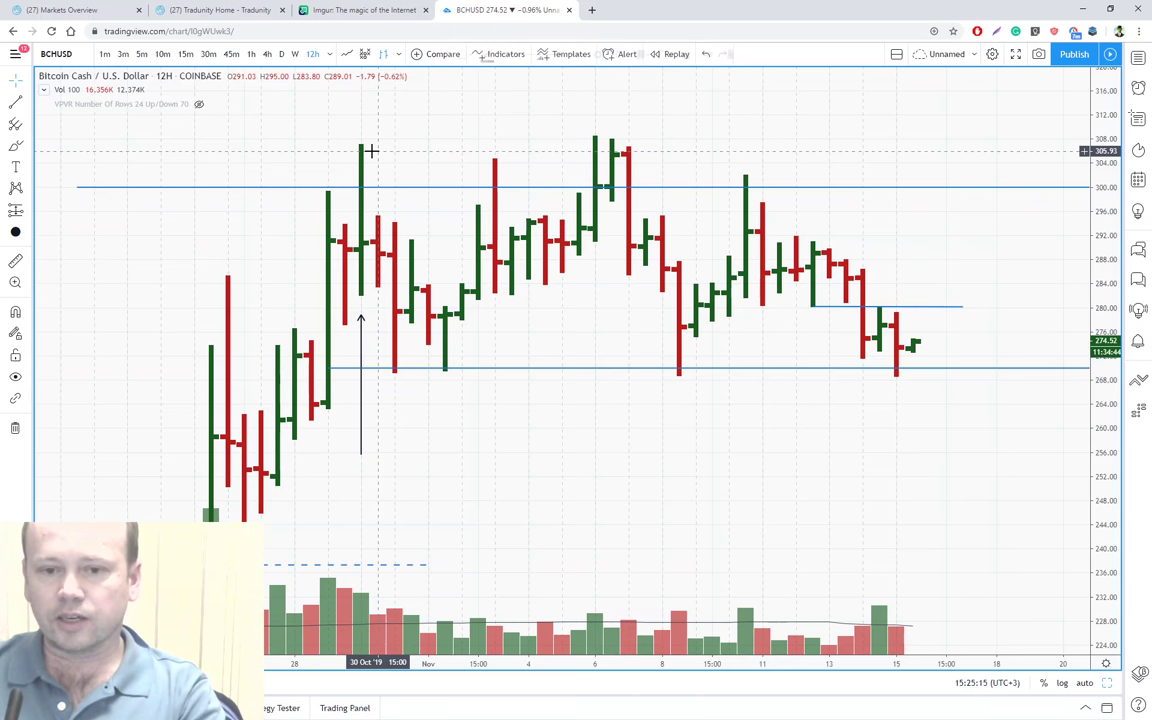
left_click(361, 352)
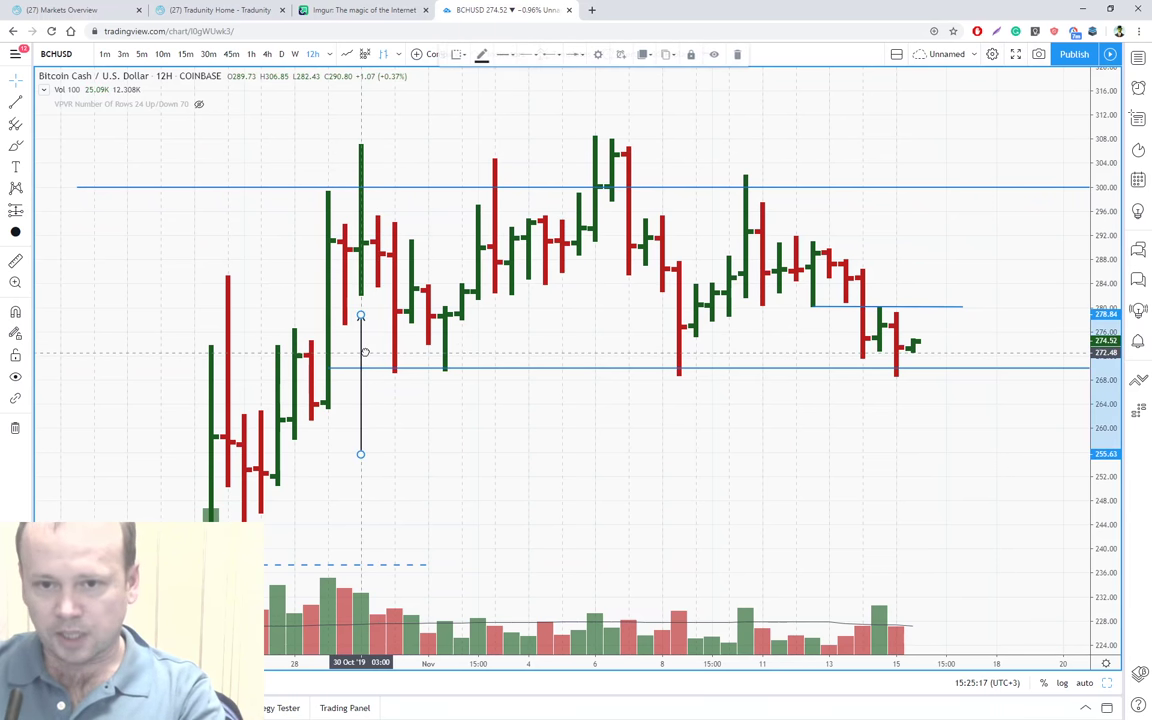
Shift the arrow past the 30 Oct 15:00 bar to just below the low of the 31 Oct 03:00 bar.
mouse_move(361, 352)
left_mouse_down()
mouse_move(377, 352)
mouse_move(377, 339)
left_mouse_up()
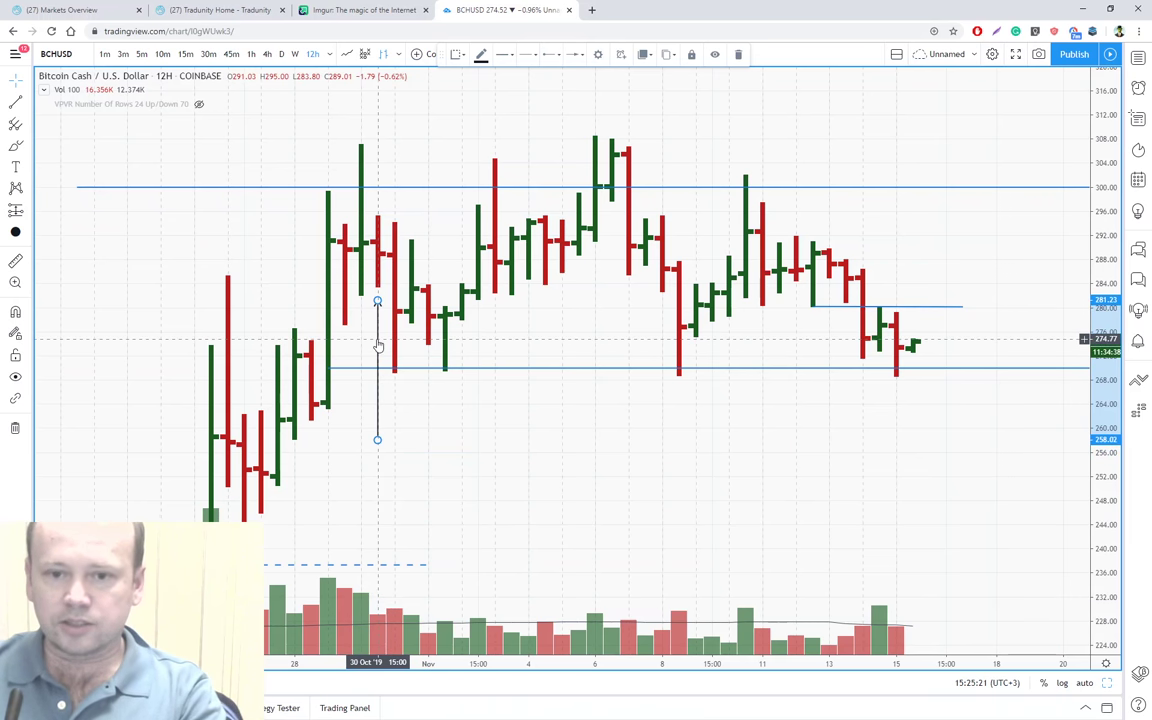
left_click_drag(380, 369, 397, 459)
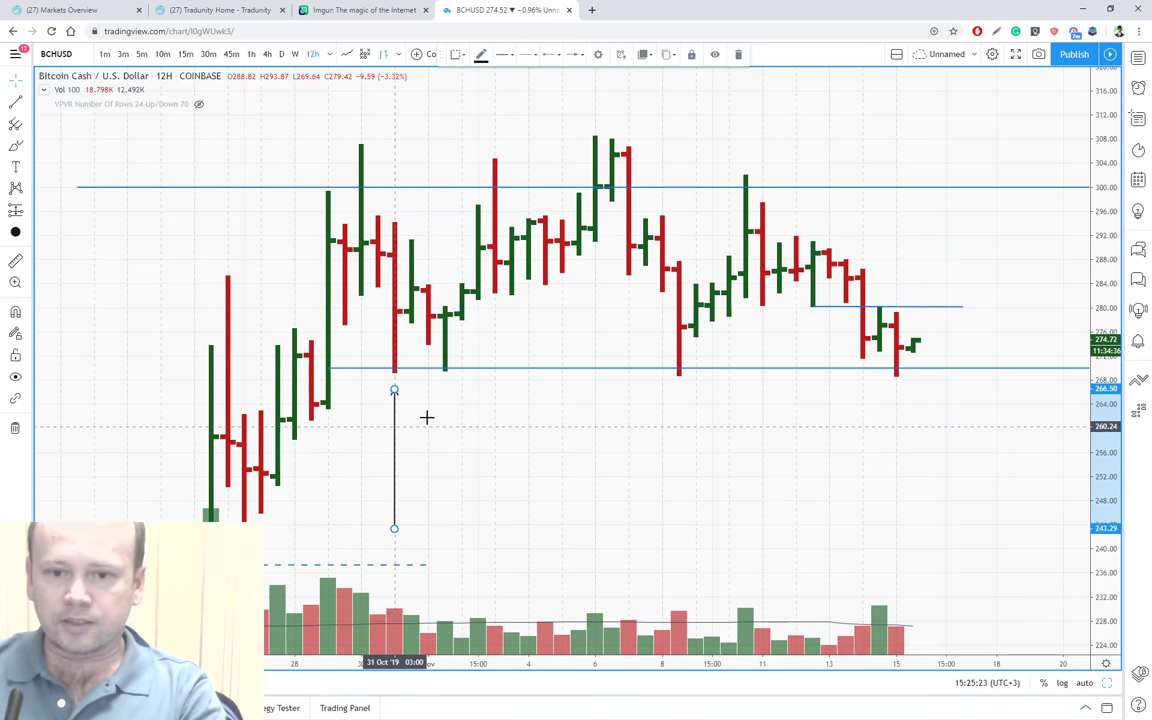
left_click(406, 423)
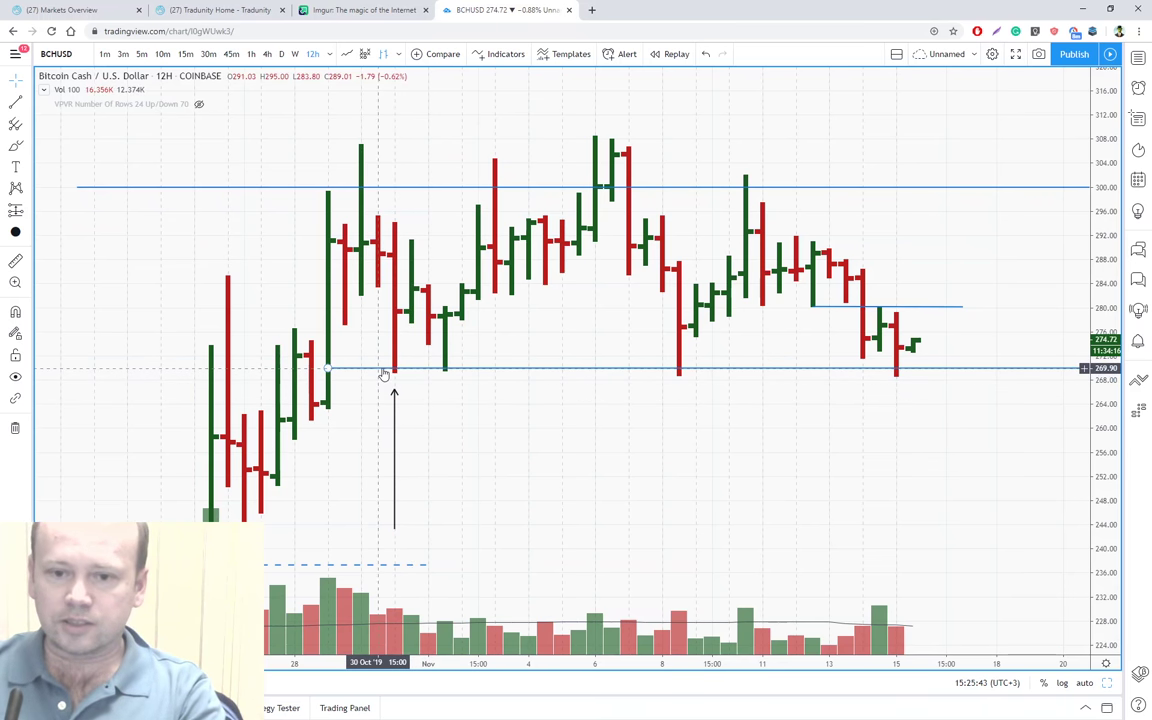
left_click_drag(389, 372, 388, 375)
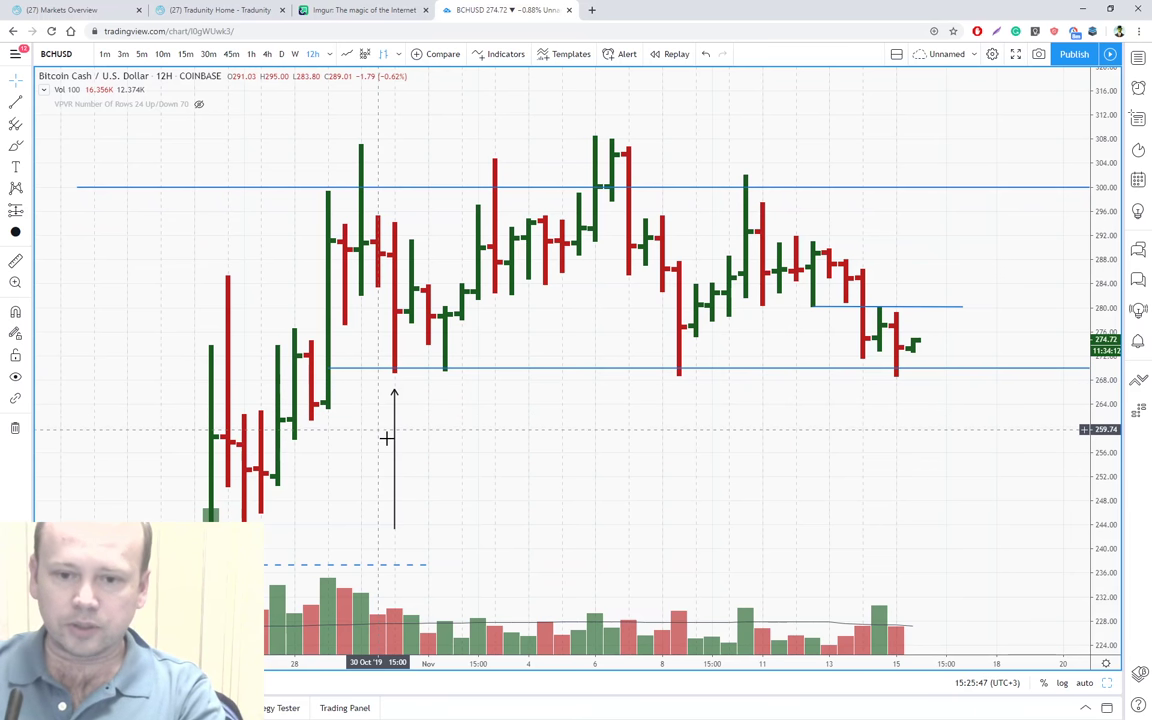
Move the arrow under the 29 Oct bars and slant it by placing its tail on 1 Nov at about 252.
left_click_drag(397, 447, 330, 447)
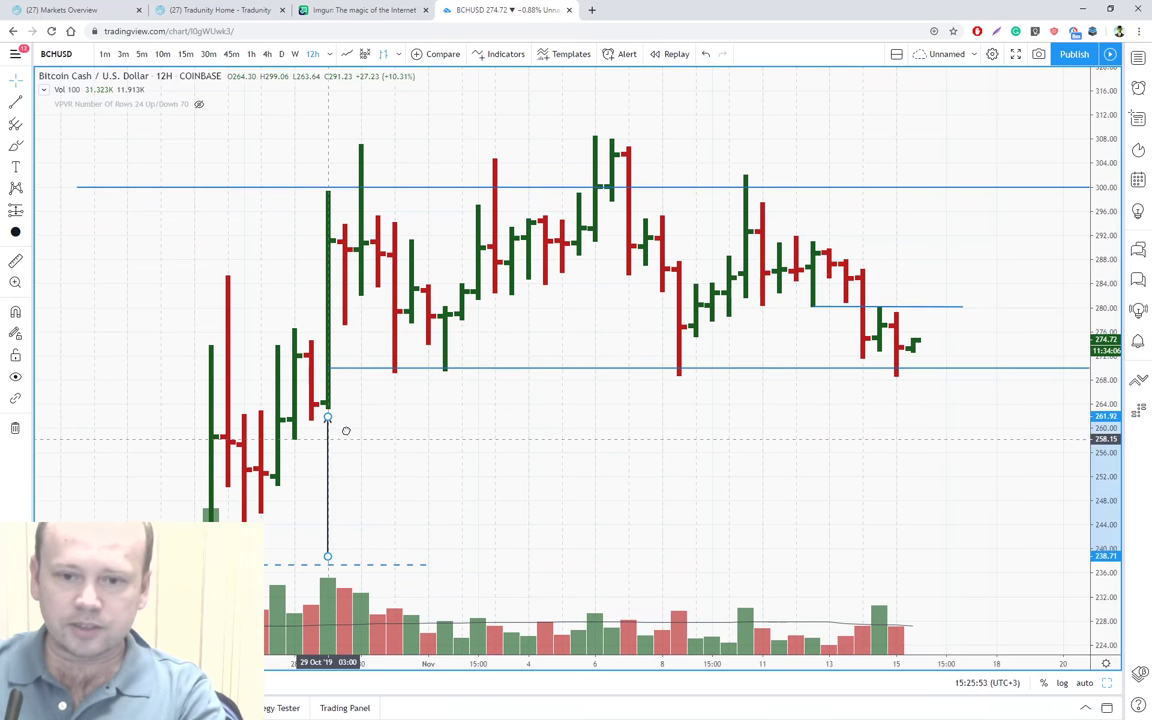
left_click_drag(328, 430, 344, 395)
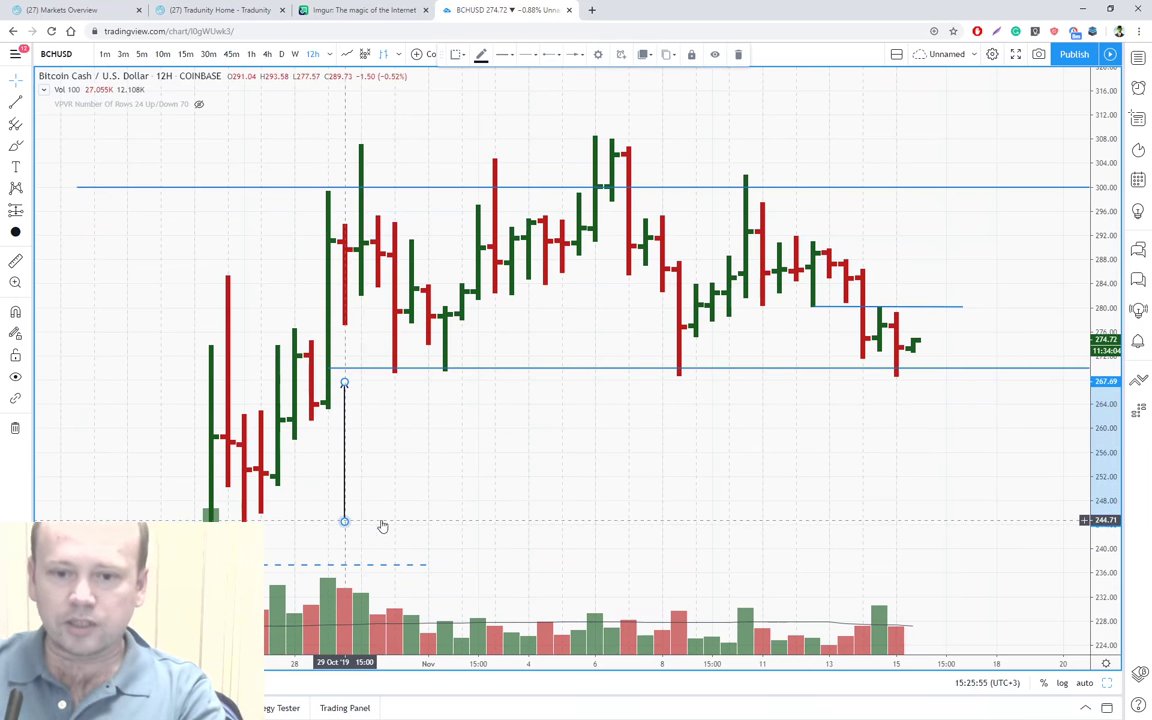
left_click_drag(344, 521, 428, 472)
key("Escape")
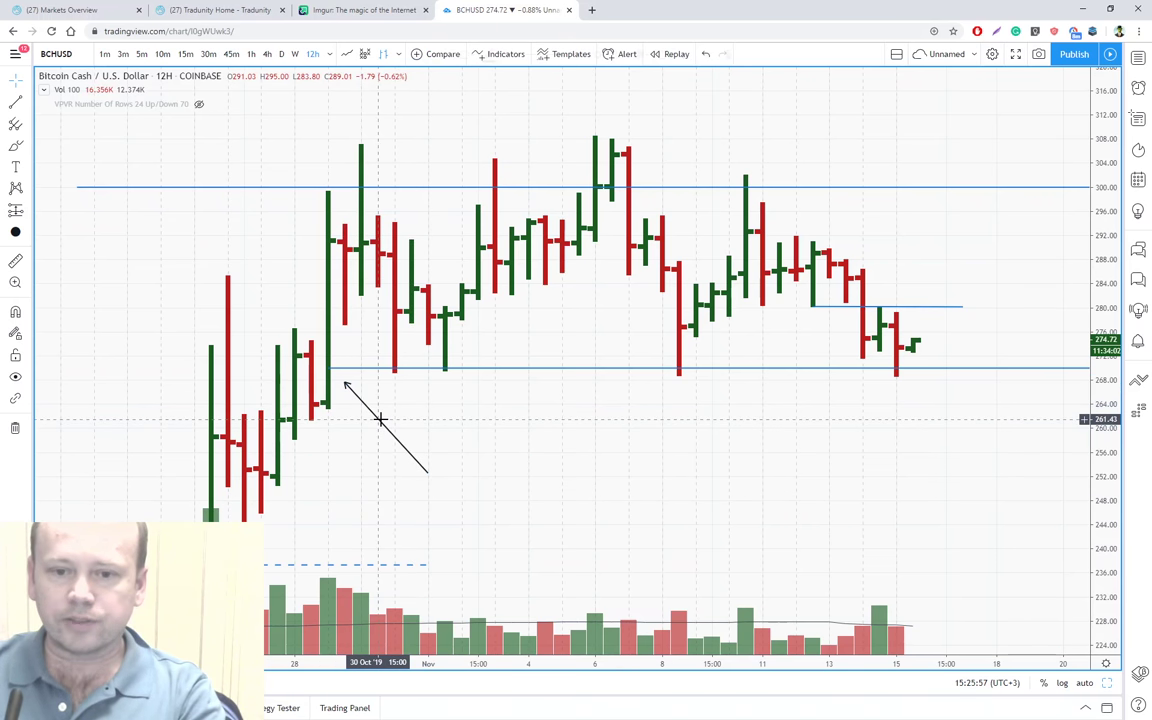
Point the arrow at the low of the 29 Oct 03:00 bar and steepen it, with its tail at about 240.
left_click_drag(377, 416, 373, 412)
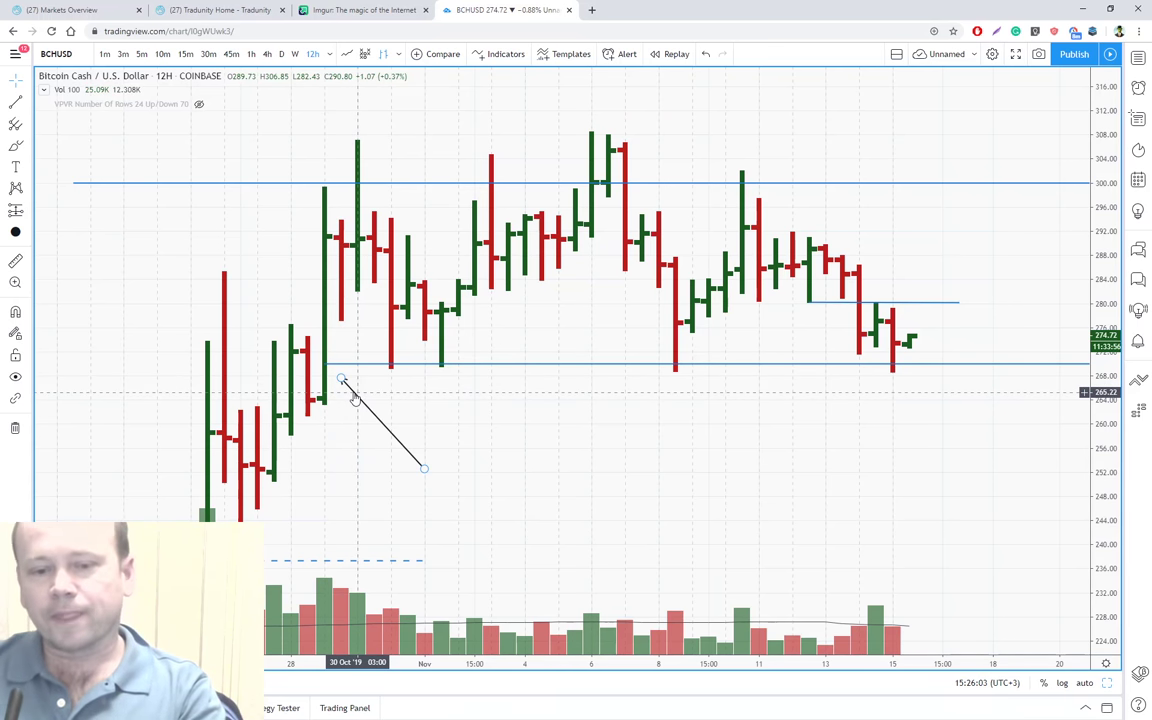
mouse_move(355, 395)
left_mouse_down()
mouse_move(337, 394)
mouse_move(355, 391)
left_mouse_up()
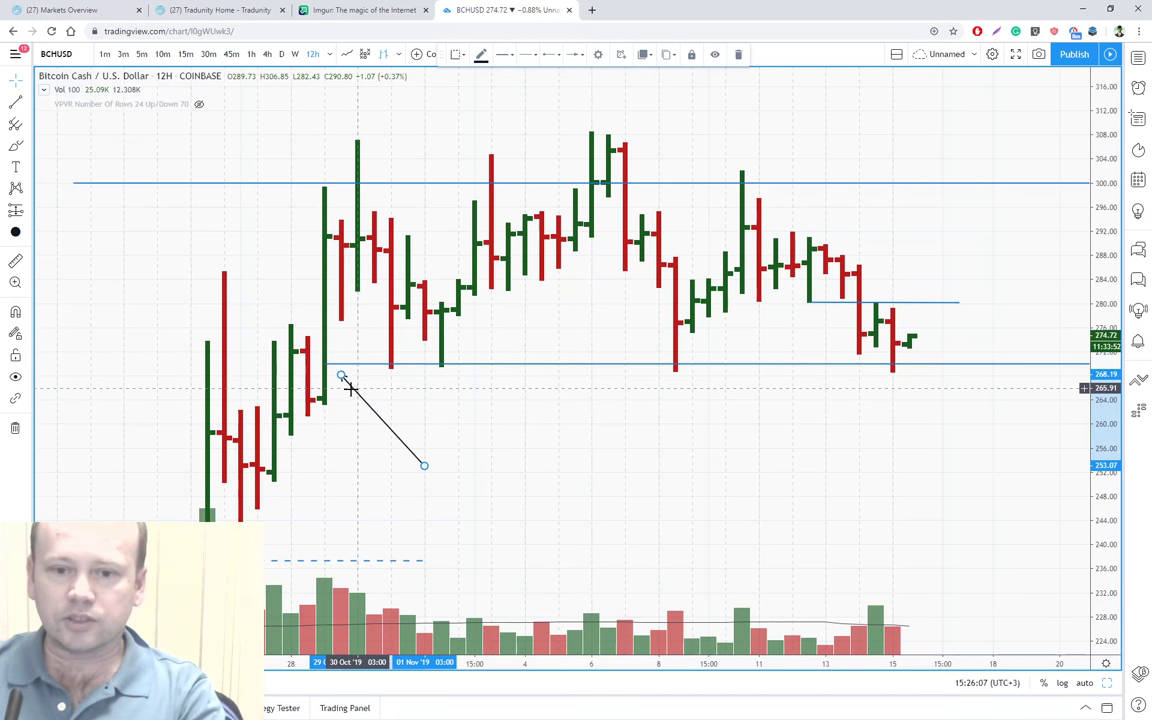
left_click_drag(341, 376, 341, 450)
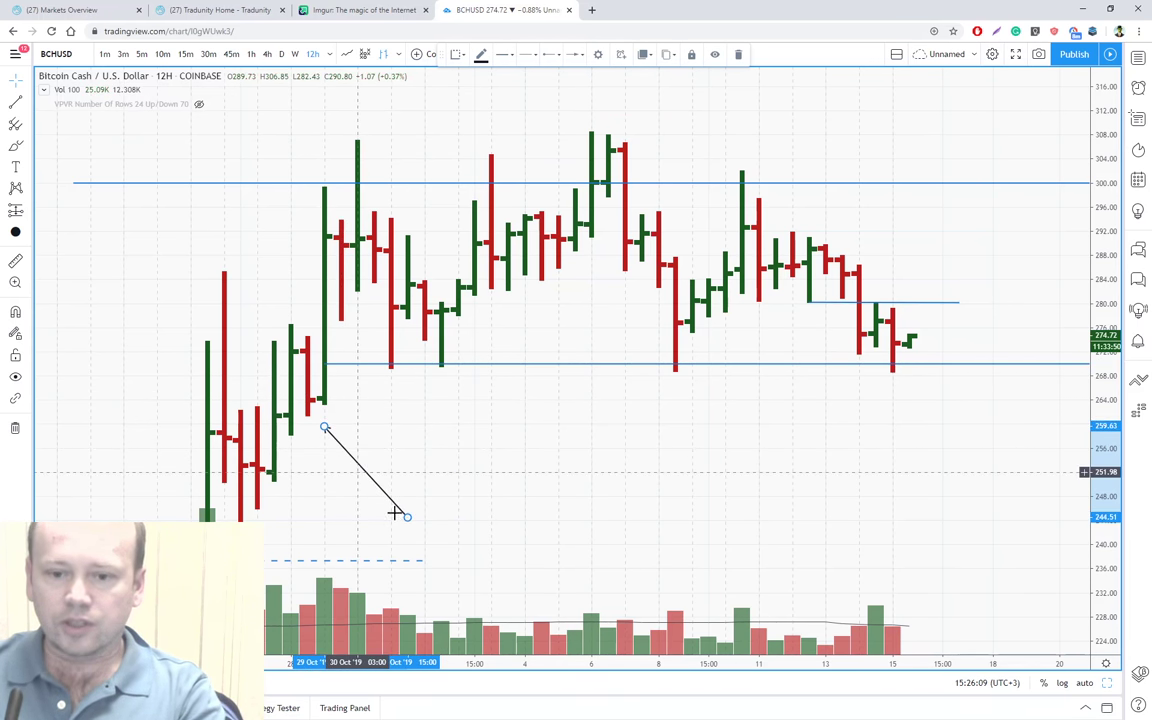
left_click_drag(406, 520, 340, 546)
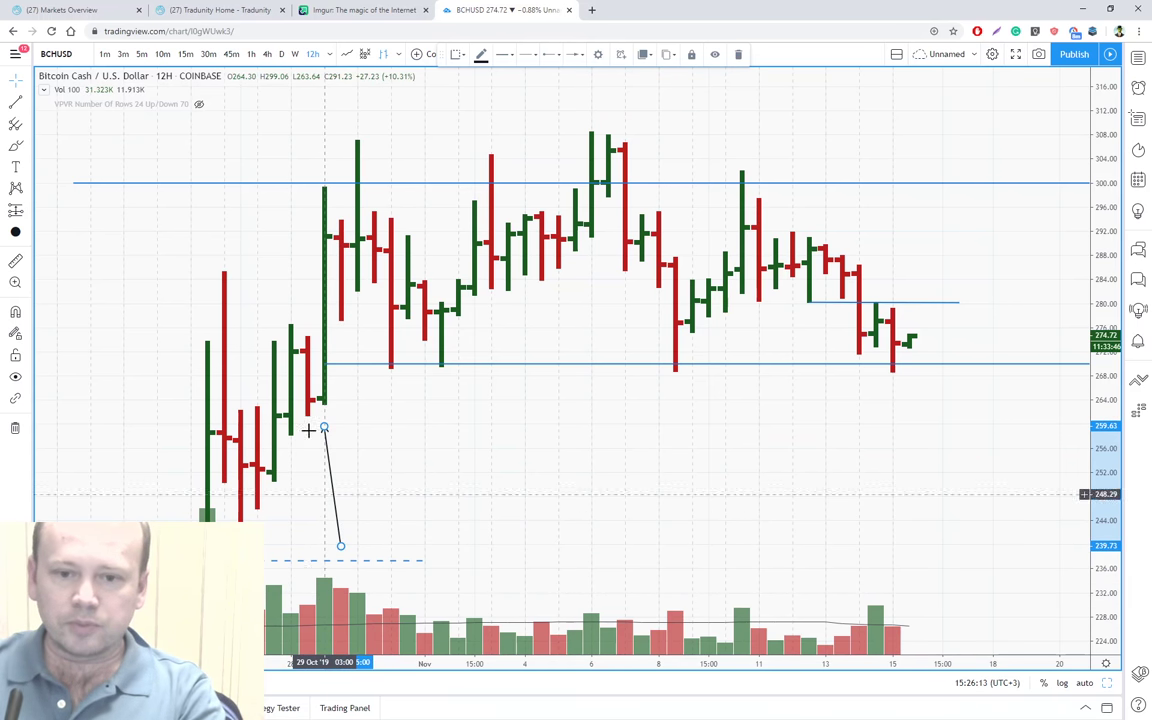
left_click(322, 376)
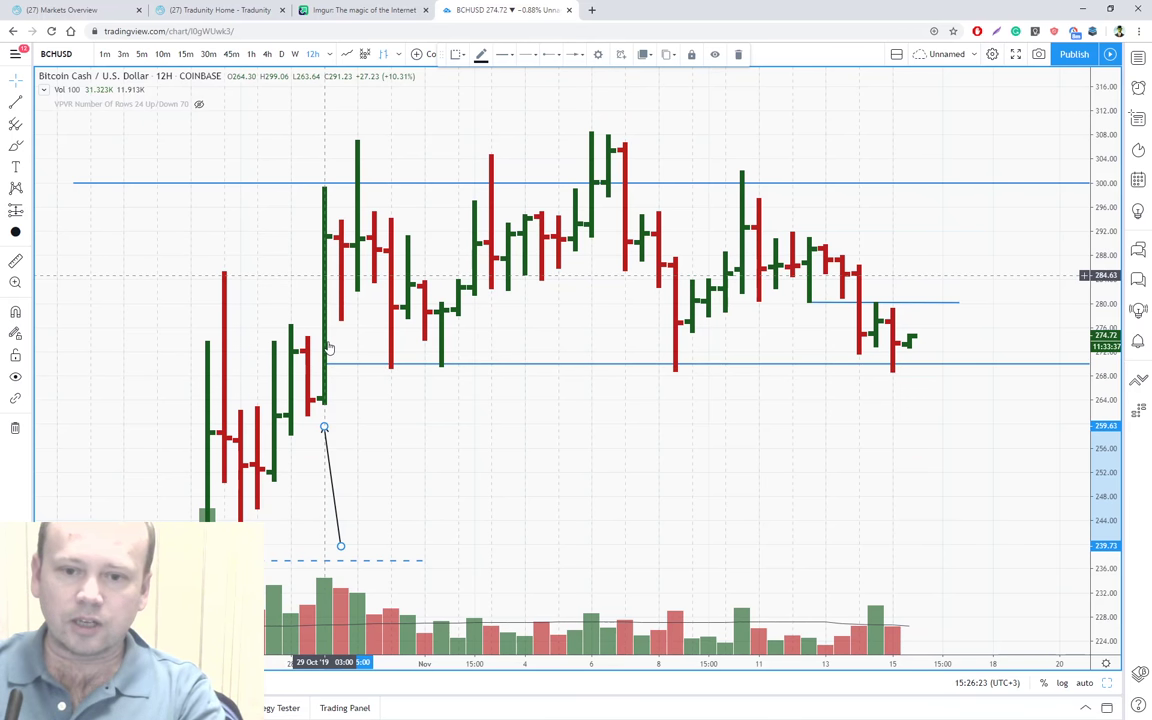
Set the arrow vertically under the 31 Oct 03:00 bar and shift it to the 1 Nov 03:00 bar.
mouse_move(326, 459)
left_mouse_down()
mouse_move(393, 430)
mouse_move(400, 416)
mouse_move(381, 409)
left_mouse_up()
left_click_drag(404, 484, 391, 507)
left_click(415, 483)
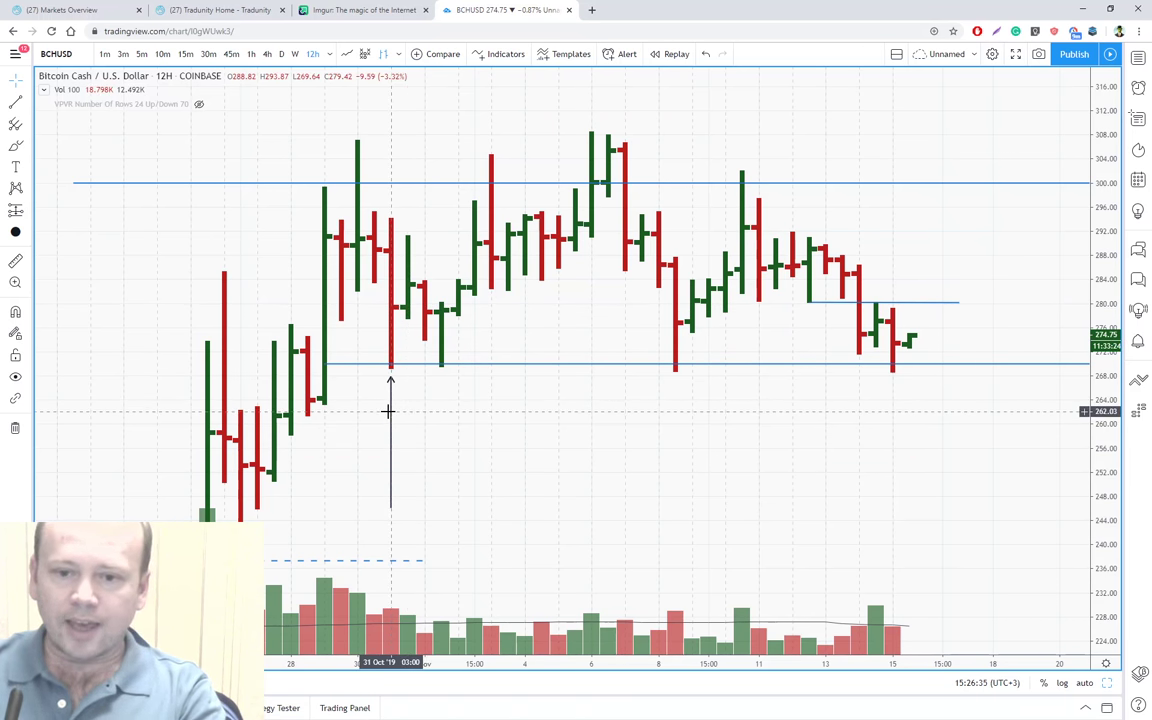
left_click_drag(390, 411, 416, 429)
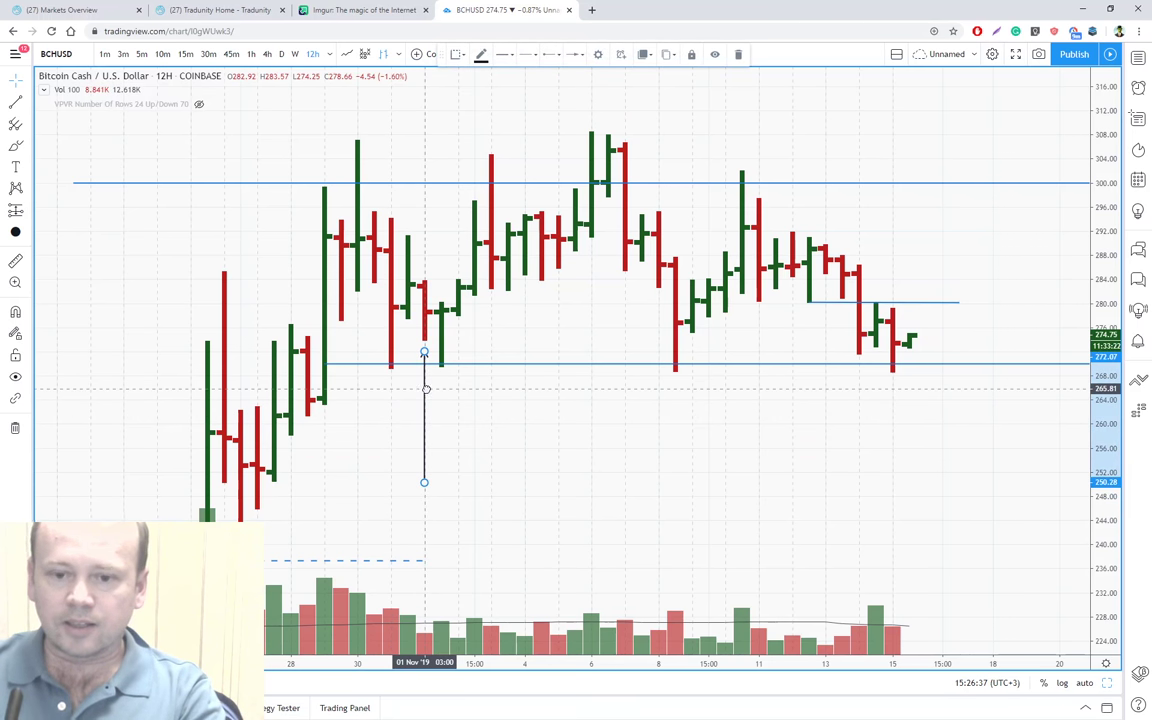
left_click(401, 432)
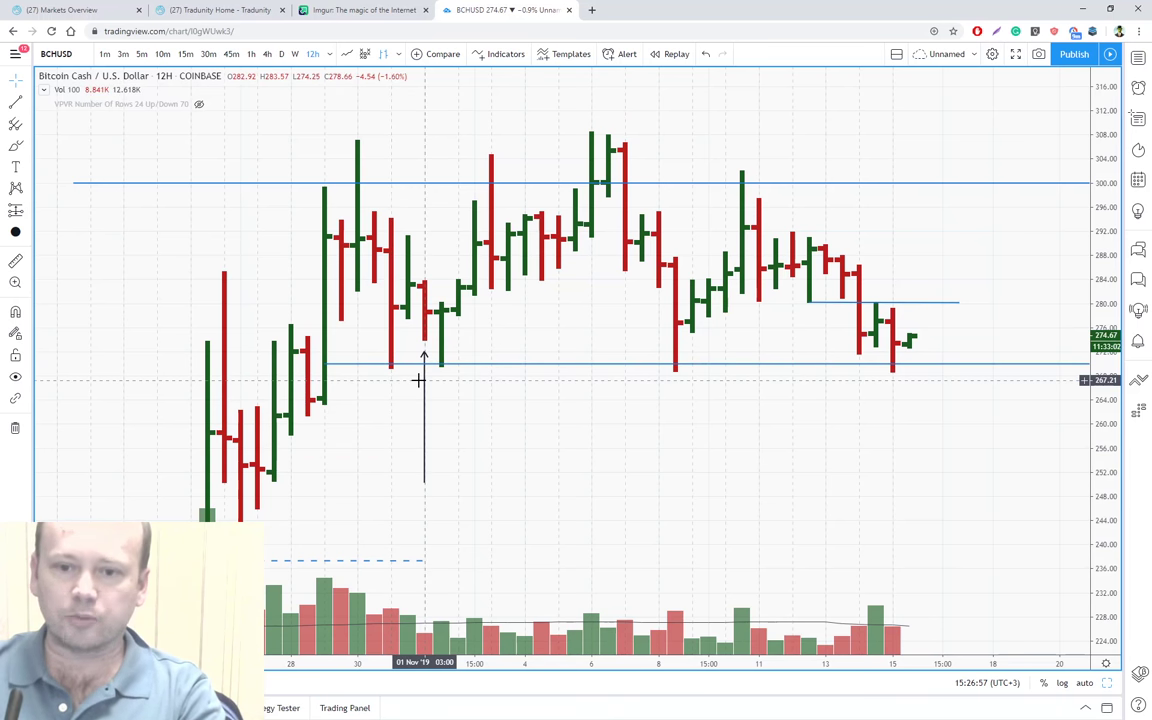
Move the arrow under the 1 Nov 15:00 bar and swing its head to the 3 Nov bar at about 278.
left_click(424, 356)
mouse_move(457, 371)
left_mouse_down()
mouse_move(457, 463)
mouse_move(444, 410)
left_mouse_up()
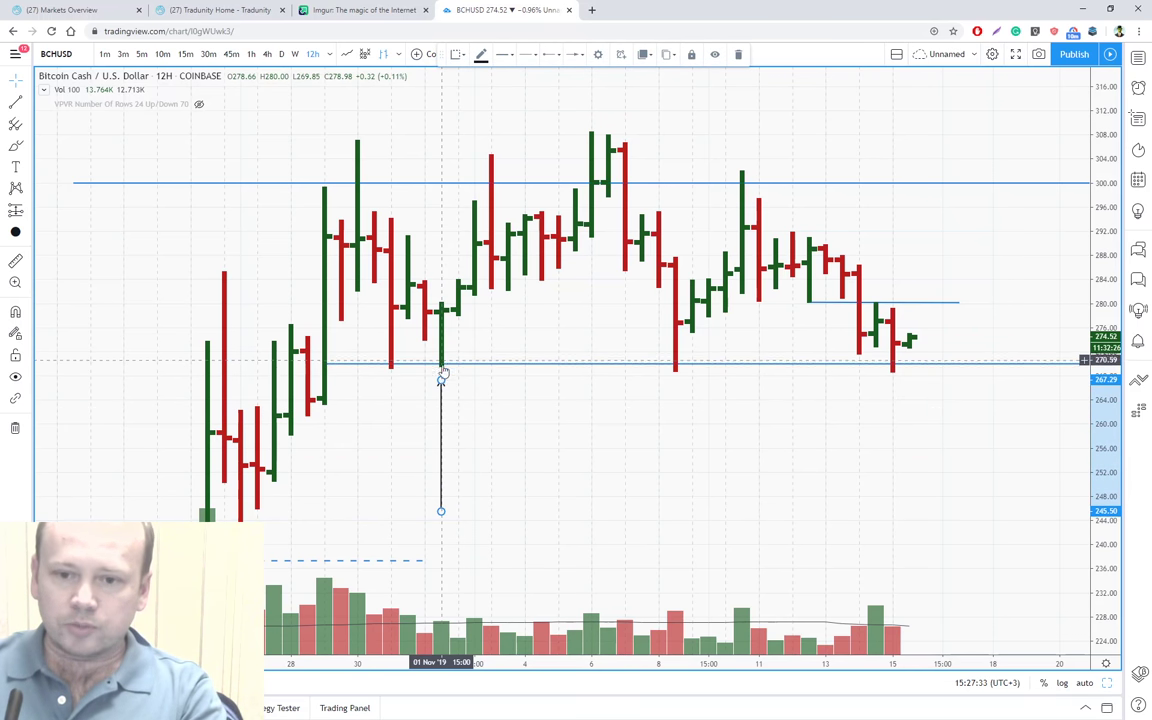
left_click(490, 316)
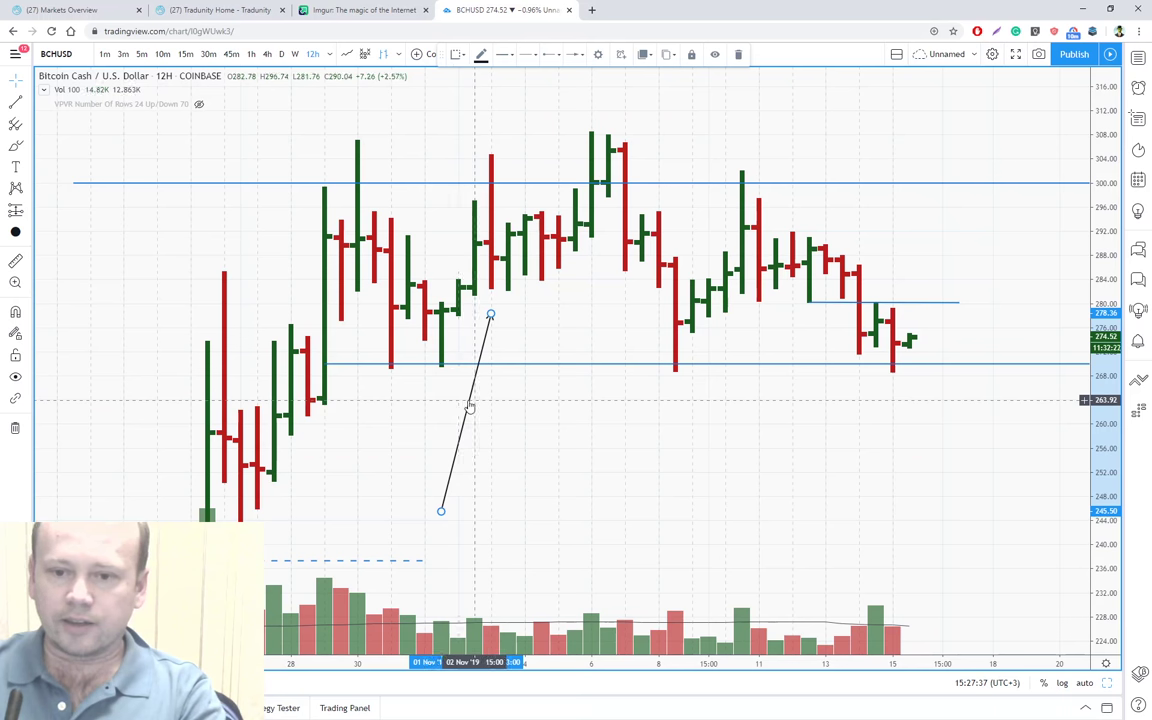
Set the arrow vertically under the 3 Nov 03:00 bar, with its head at about 278 and its tail at about 244.
left_click(466, 399)
left_click_drag(473, 391, 480, 383)
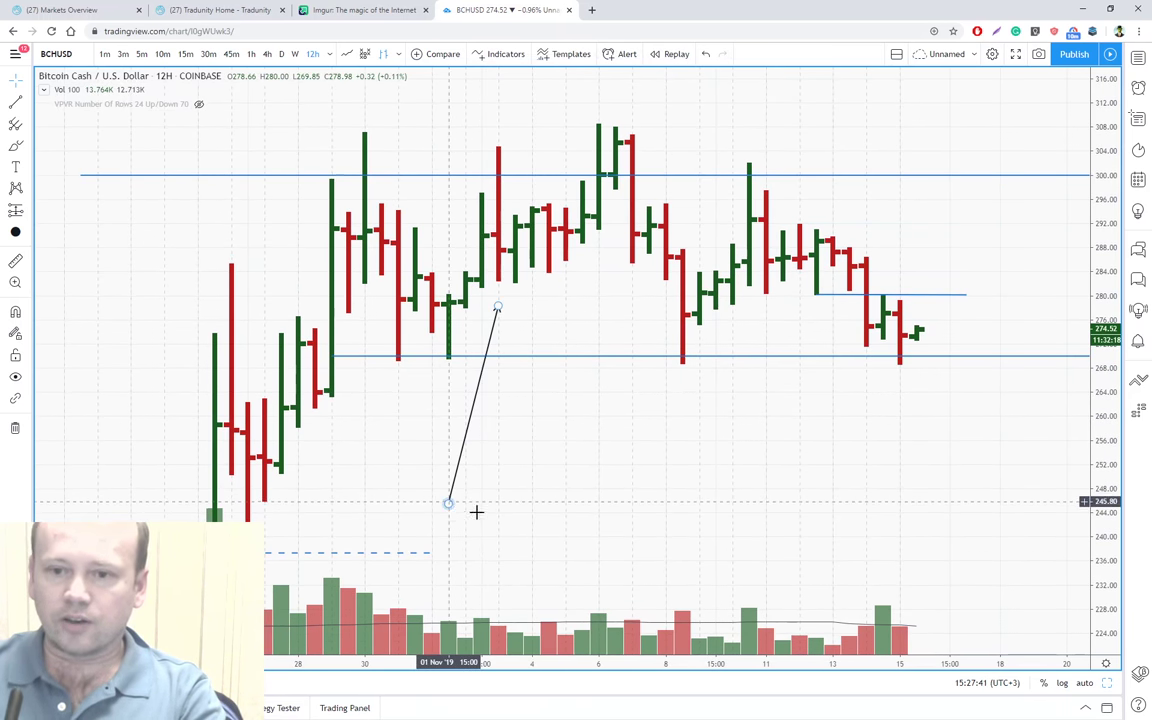
left_click_drag(476, 512, 496, 512)
left_click_drag(524, 463, 517, 488)
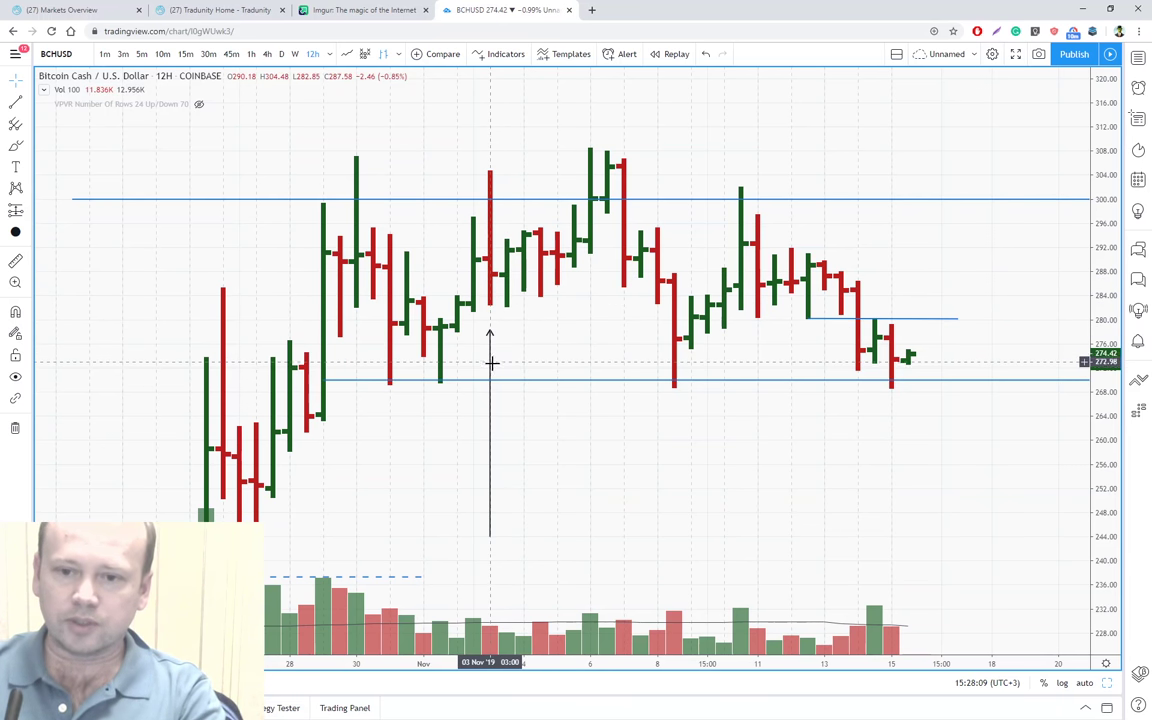
Point the arrow at the 4 Nov 03:00 and 3 Nov 15:00 bars, then return it under the 3 Nov 03:00 bar at about 281.
mouse_move(491, 370)
left_mouse_down()
mouse_move(516, 352)
mouse_move(499, 349)
mouse_move(530, 346)
left_mouse_up()
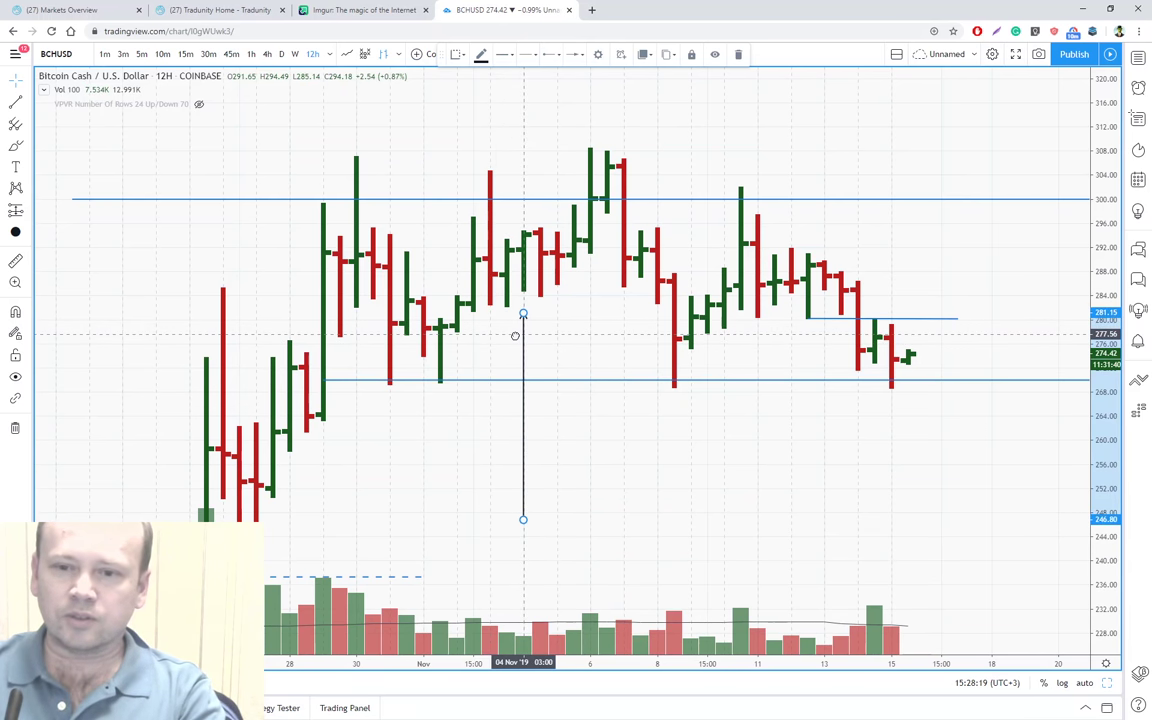
left_click_drag(525, 338, 511, 336)
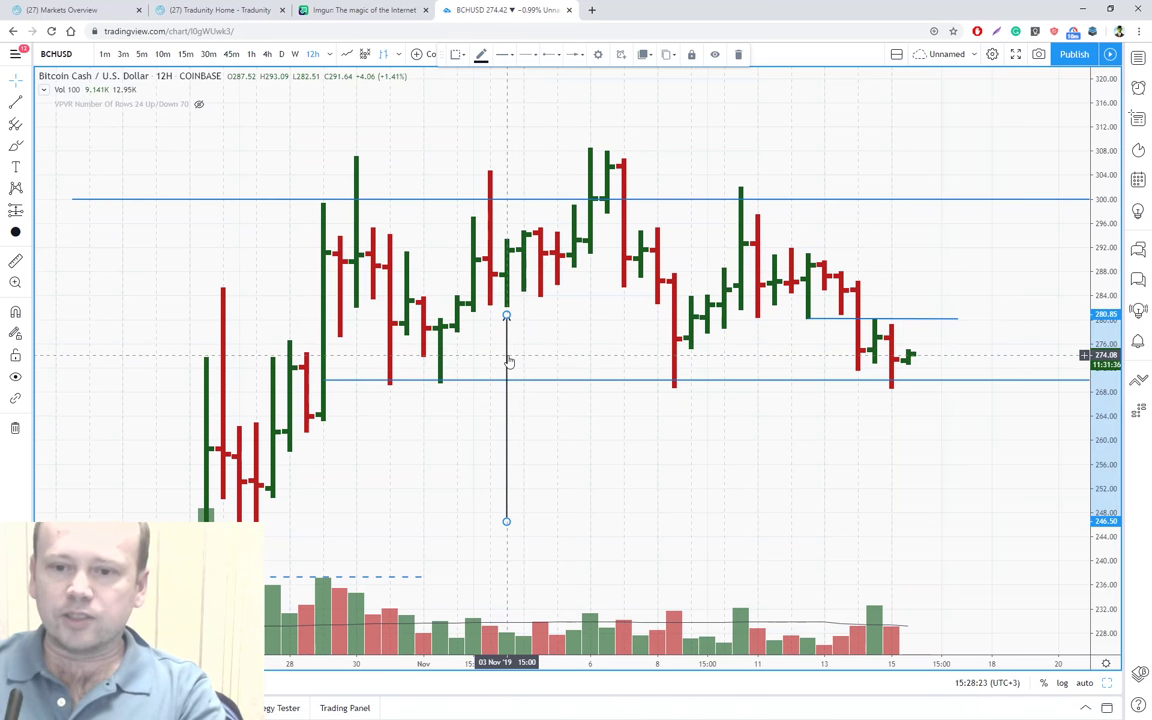
left_click_drag(508, 362, 491, 360)
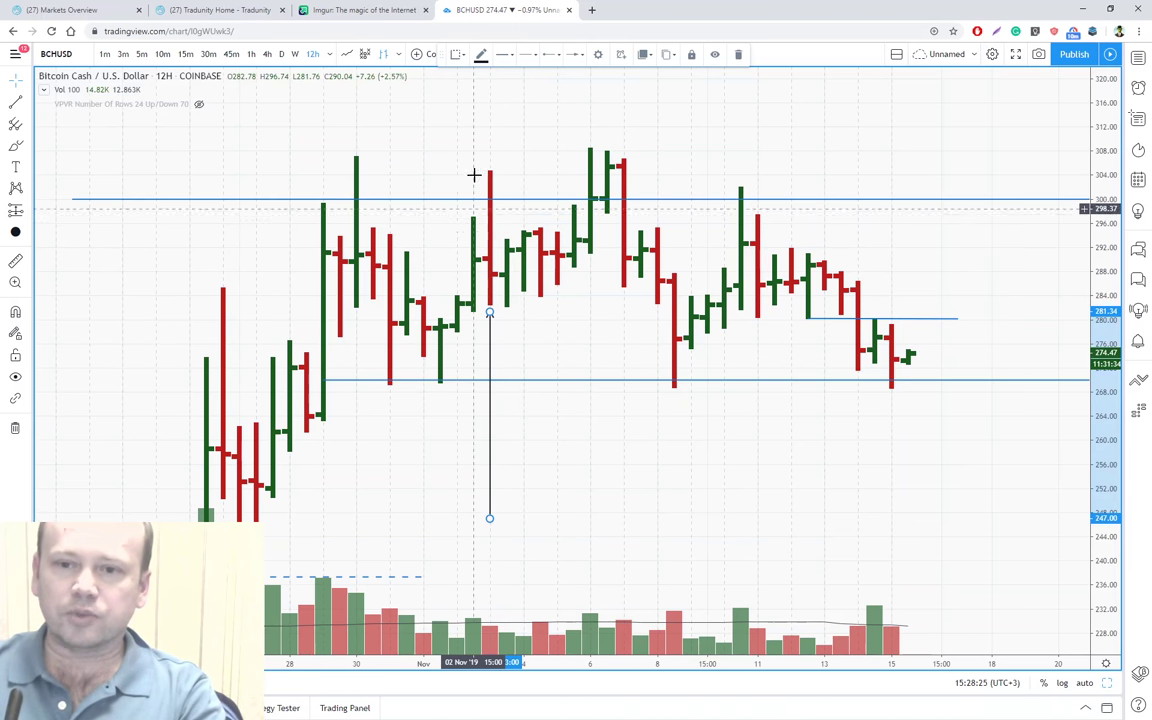
left_click(502, 210)
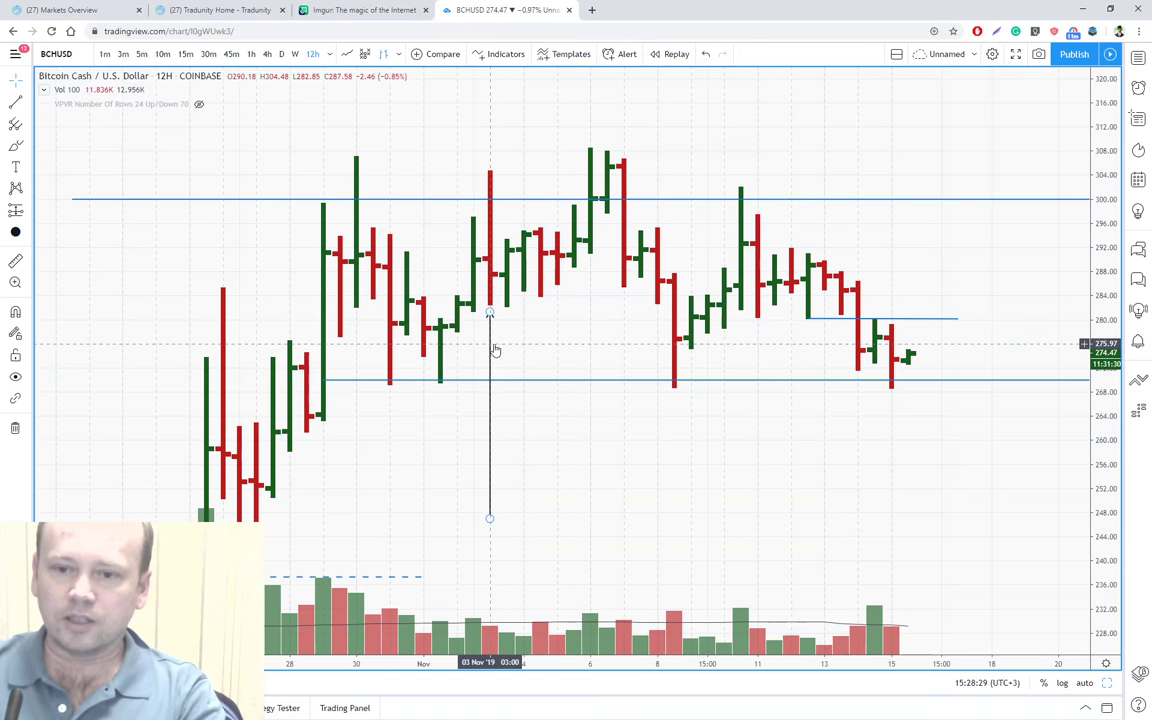
Move the arrow under the 4 Nov 03:00 bar, with its head at about 282.8.
mouse_move(493, 350)
left_mouse_down()
mouse_move(528, 350)
mouse_move(528, 340)
left_mouse_up()
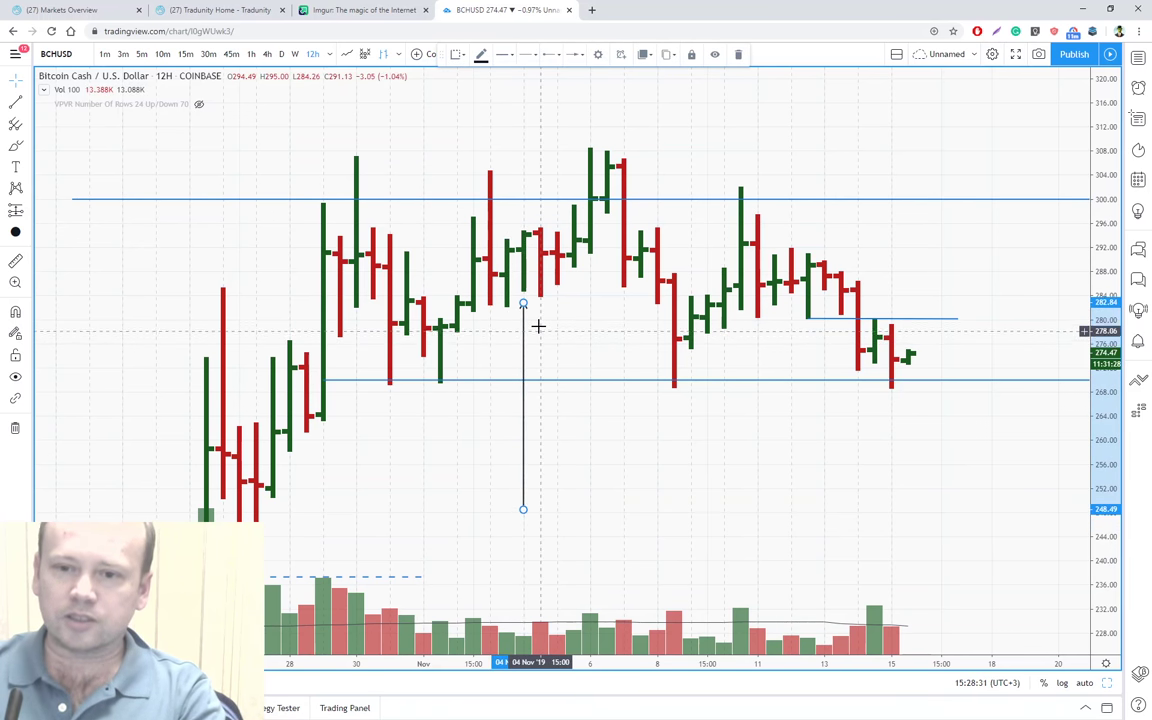
left_click(538, 326)
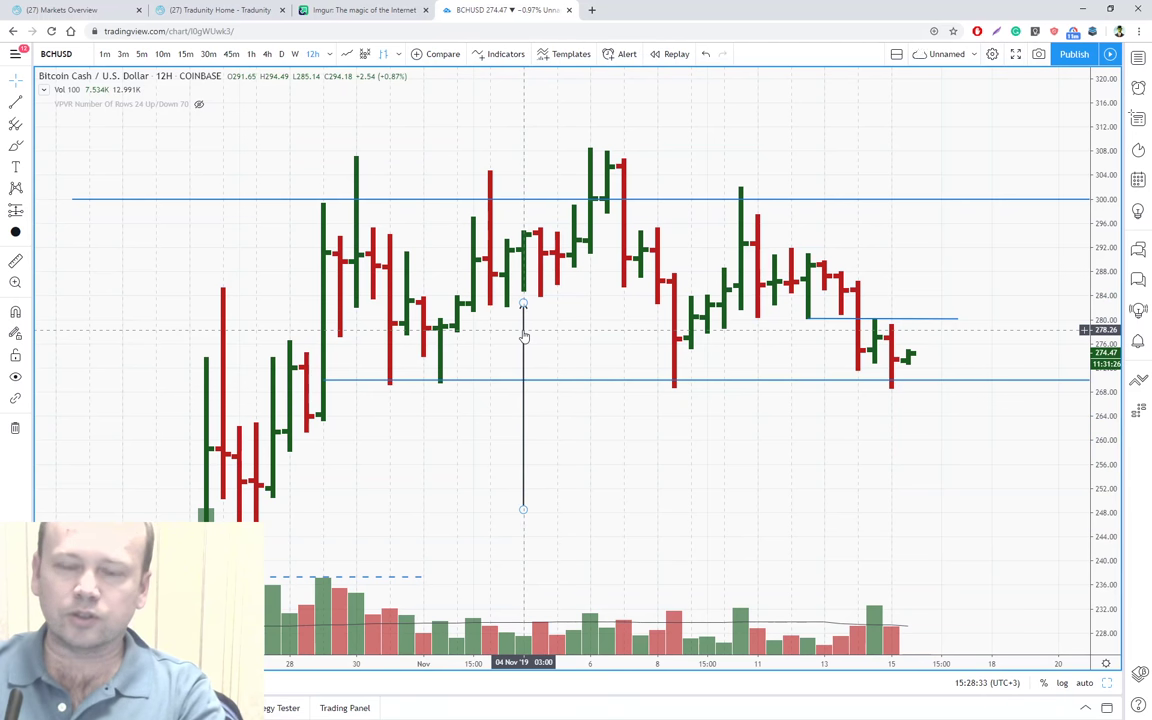
left_click(523, 336)
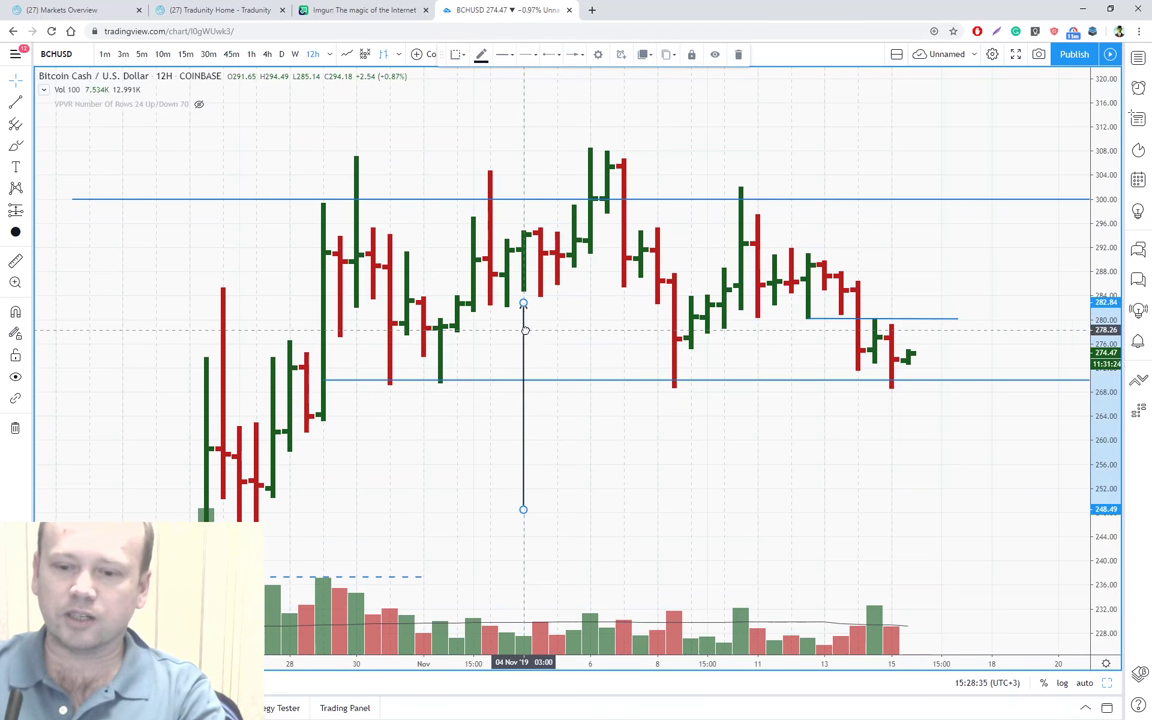
Shift the arrow under the 5 Nov 03:00 bar and extend its tail down to the volume bars at about 229.7.
left_click_drag(524, 330, 558, 324)
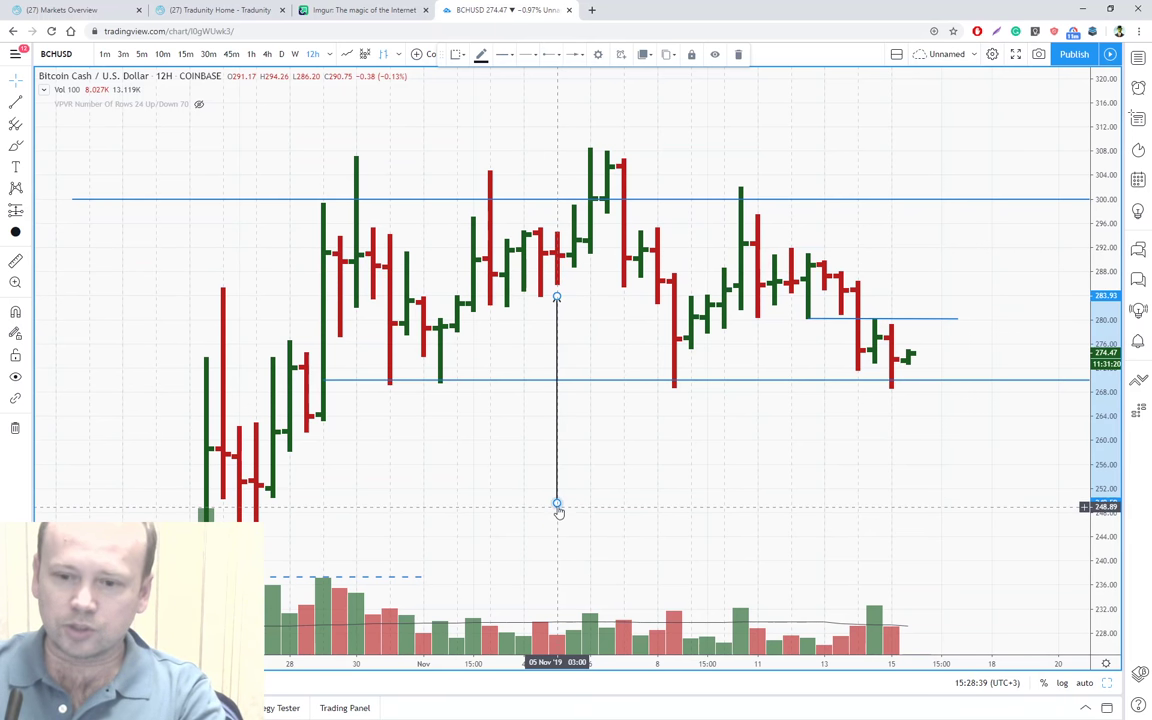
left_click_drag(557, 505, 558, 623)
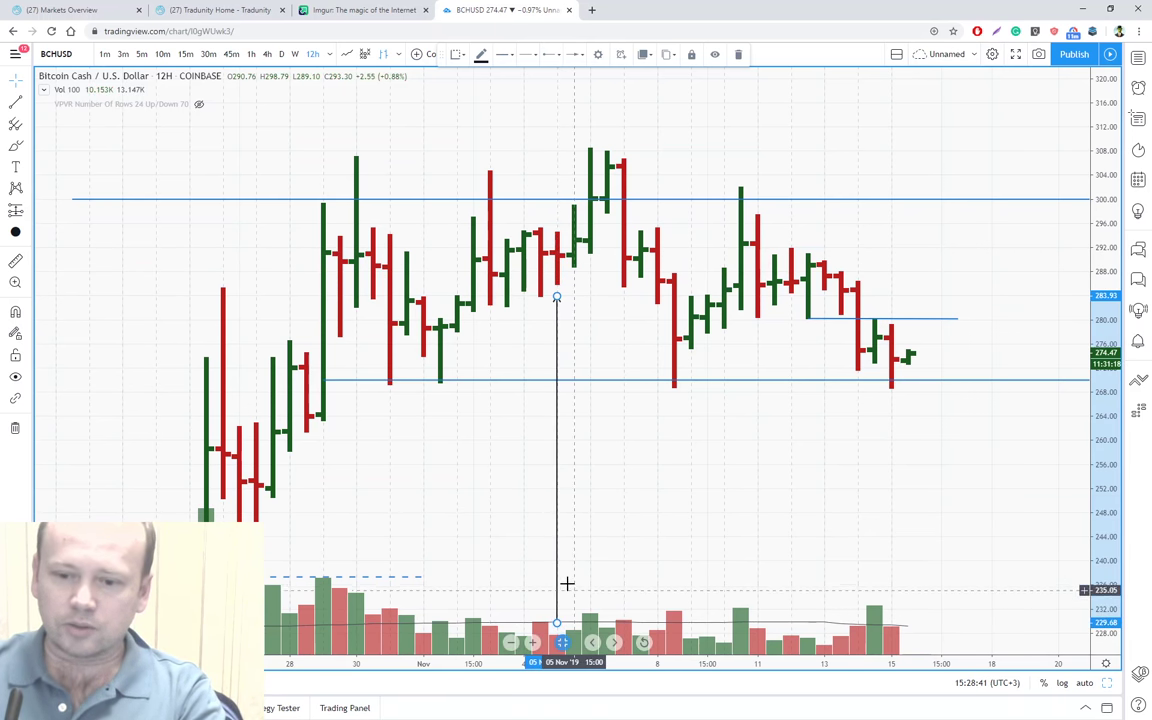
left_click(566, 584)
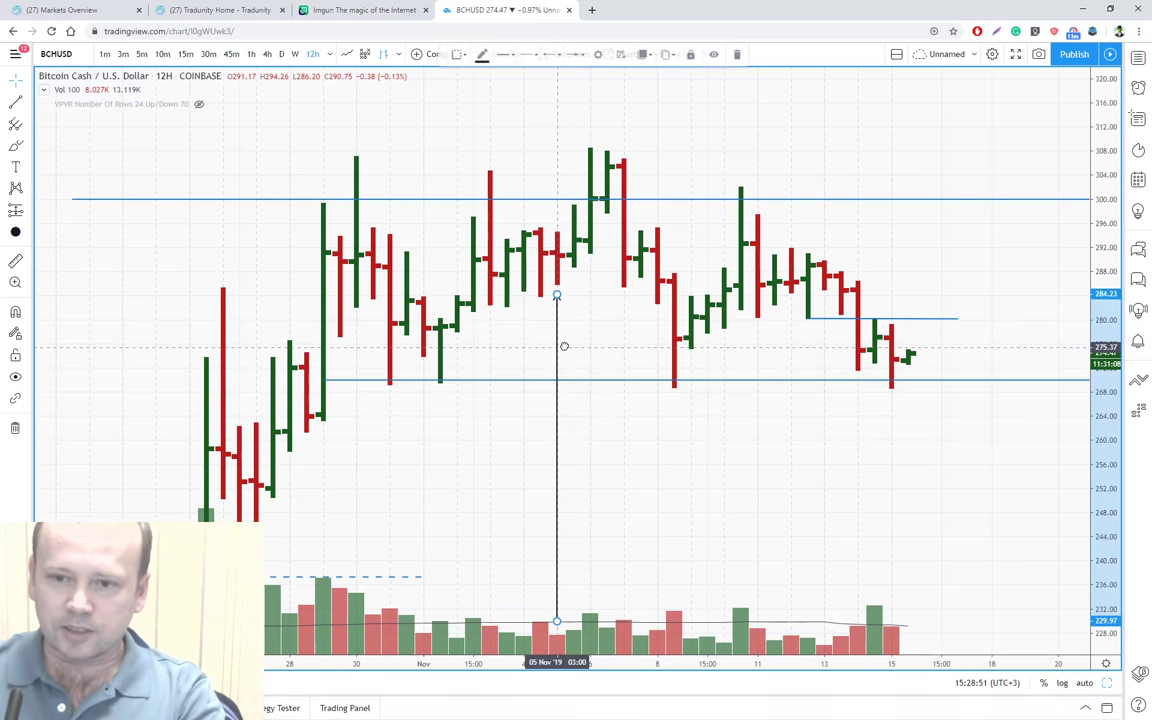
Move the arrow under the 5 Nov 15:00 bar and set its head at about 286.7.
left_click_drag(563, 342, 576, 331)
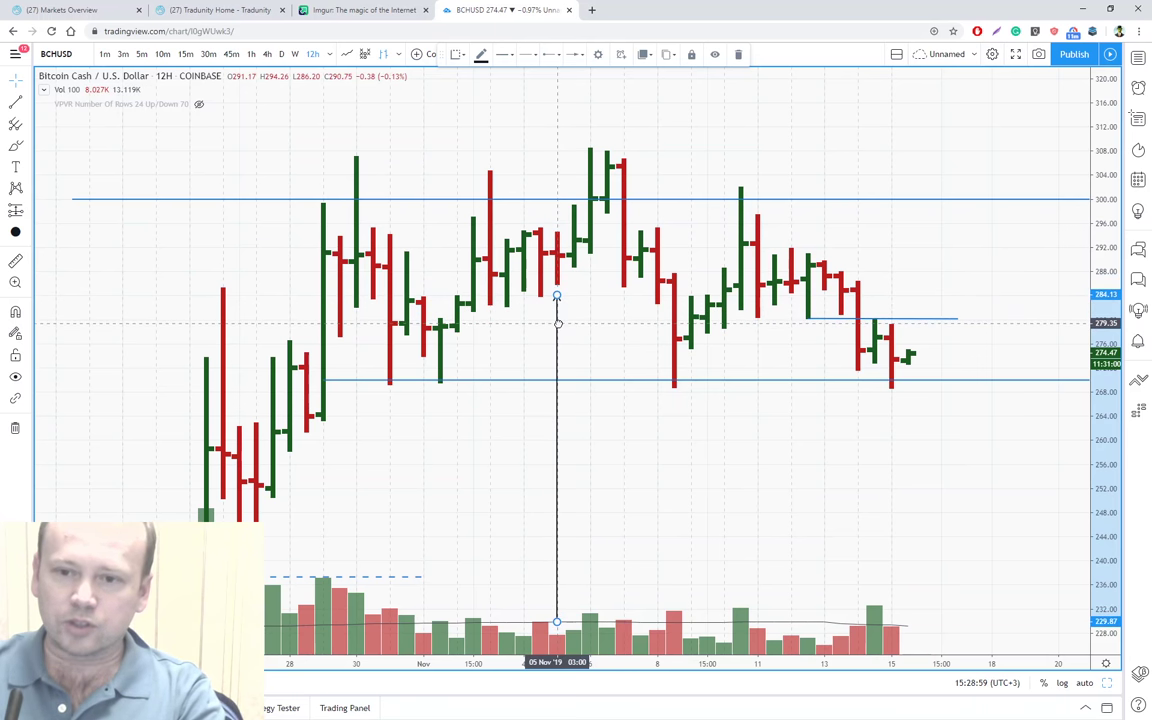
left_click_drag(574, 314, 573, 296)
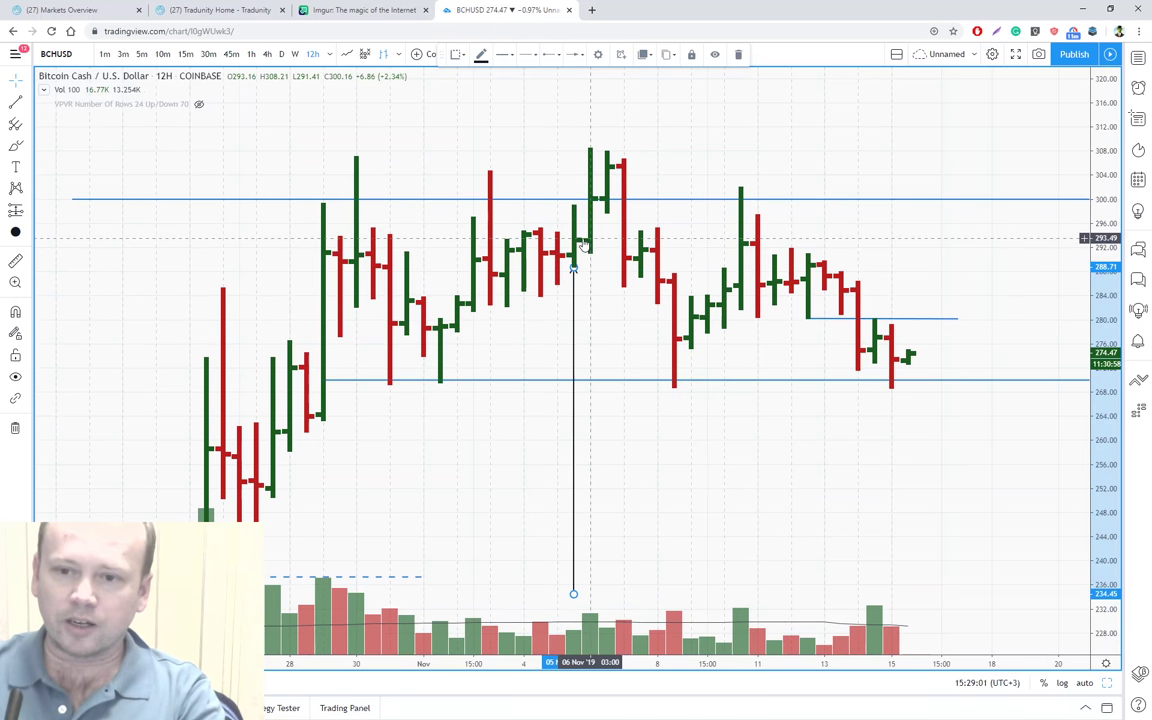
mouse_move(574, 293)
left_mouse_down()
mouse_move(559, 302)
mouse_move(574, 304)
left_mouse_up()
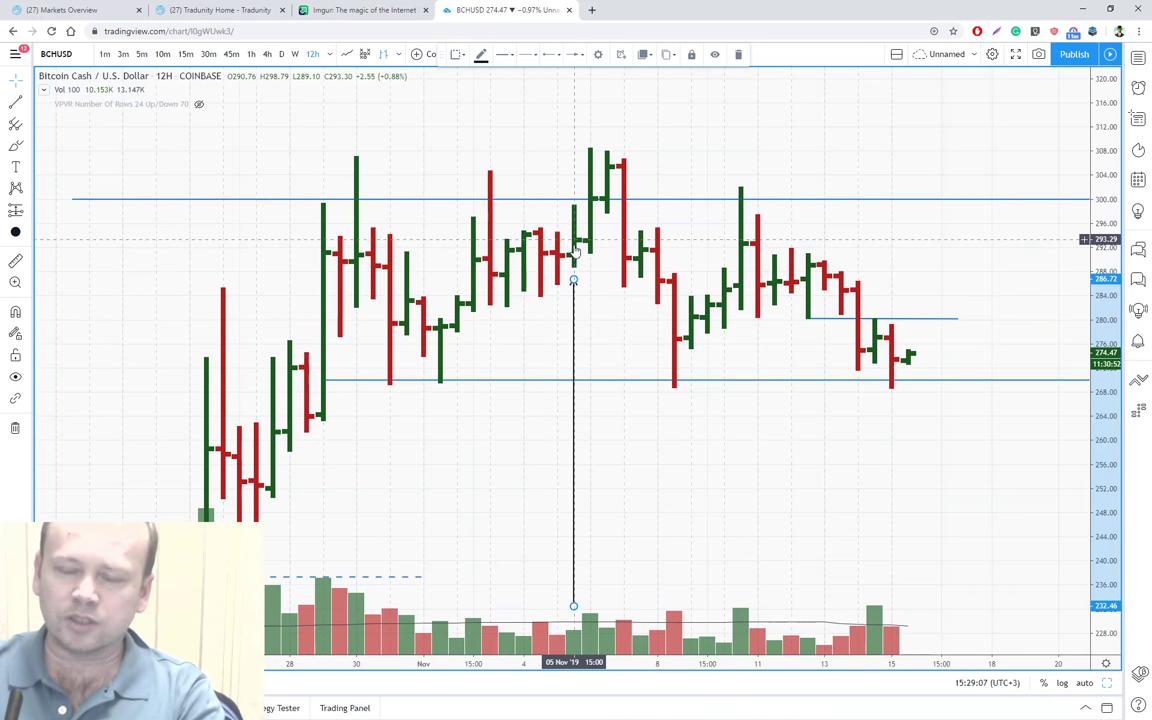
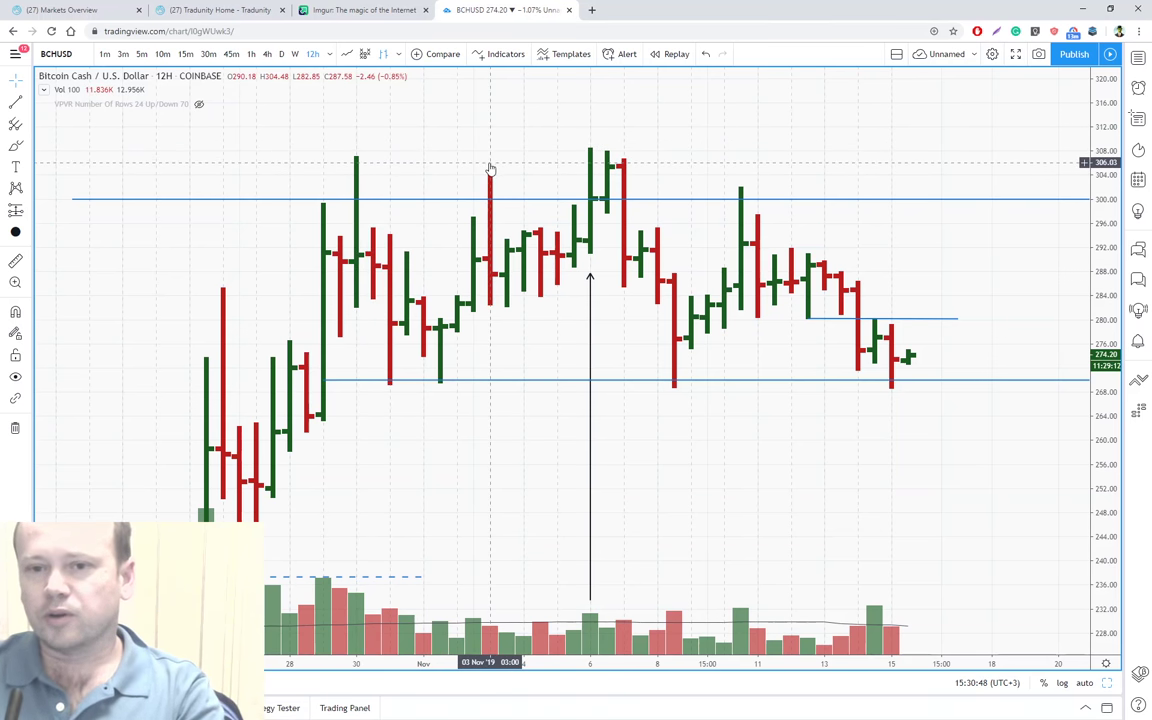
Point the arrow at the low of the 6 Nov 15:00 bar at about 294.7 and lengthen its tail to about 232.9.
left_click_drag(593, 298, 607, 252)
left_click_drag(607, 553, 609, 603)
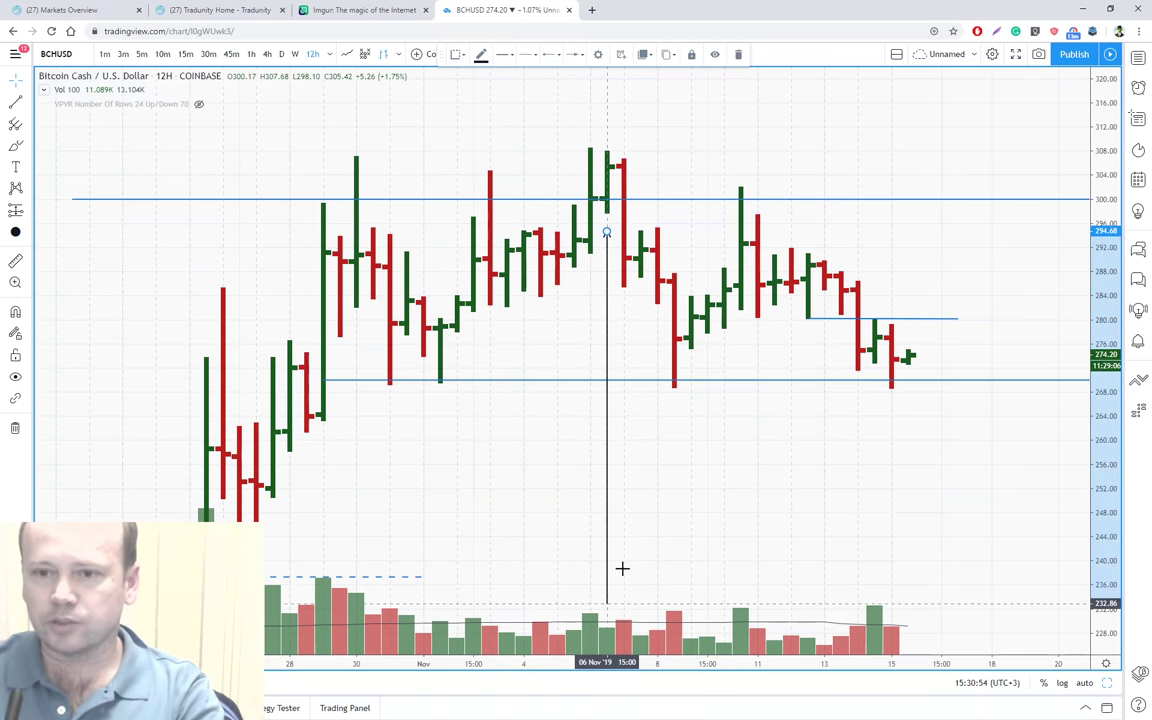
left_click(602, 232)
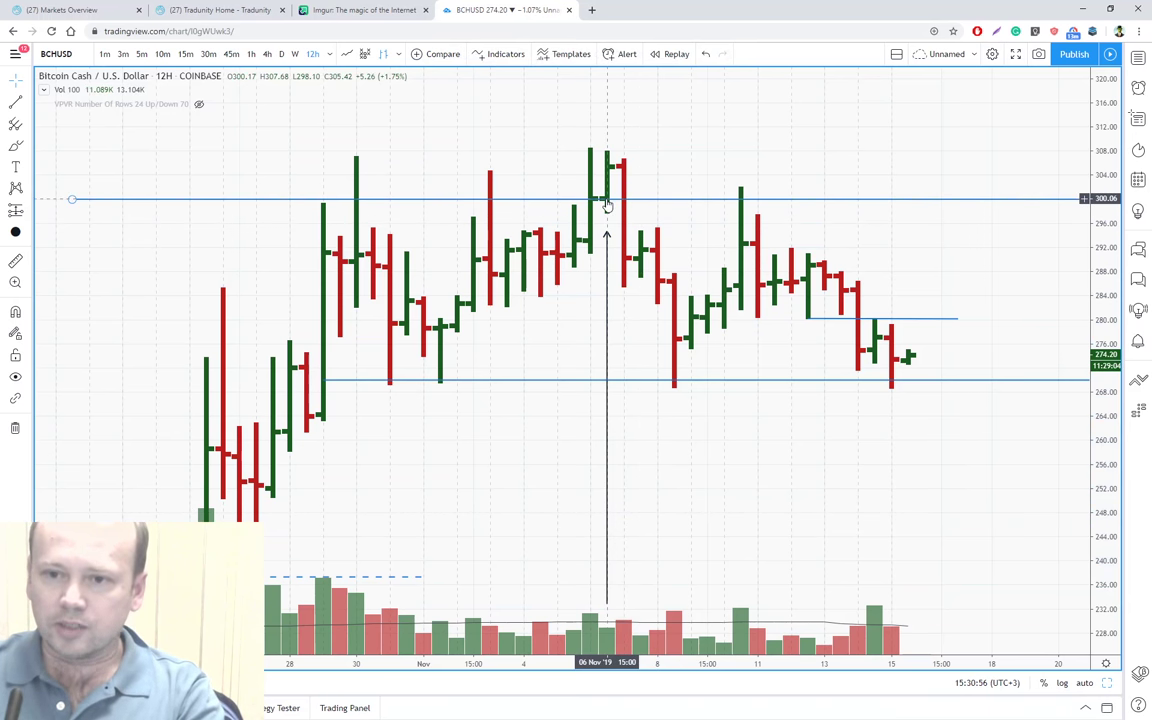
left_click_drag(606, 203, 606, 200)
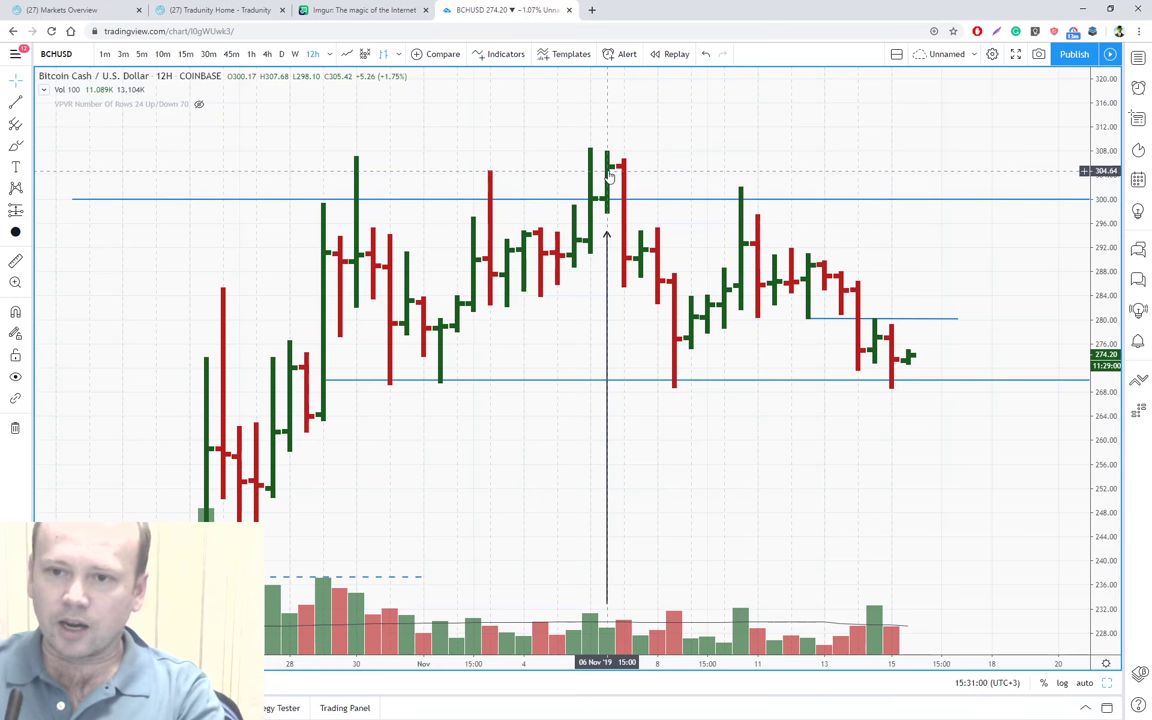
mouse_move(610, 636)
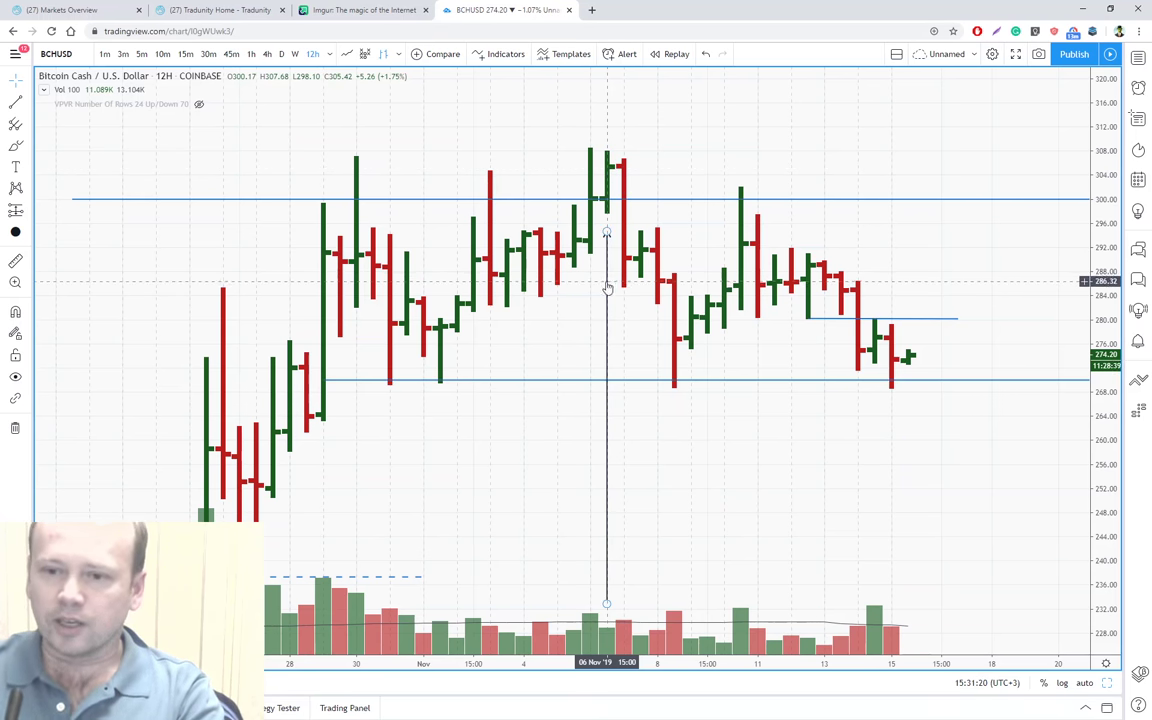
Move the arrow to the 7 Nov 03:00 bar and lower its head to just below the bar's low at about 283.
left_click_drag(607, 288, 628, 303)
left_click_drag(620, 243, 623, 300)
left_click(641, 322)
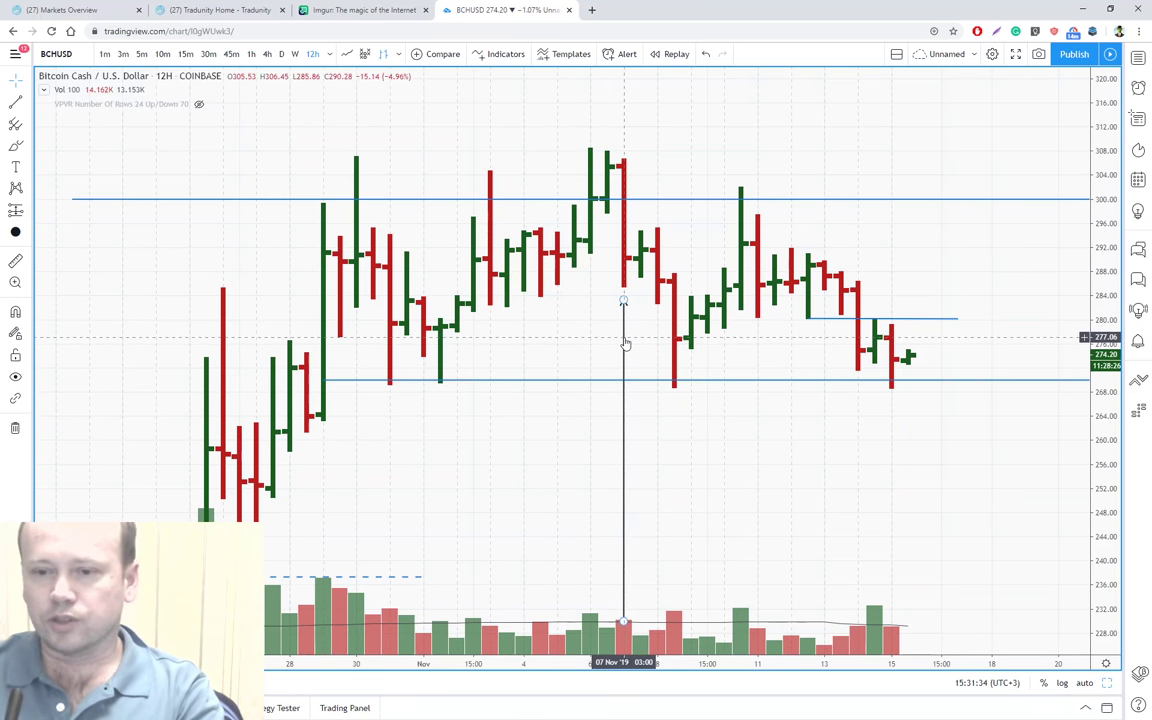
Point the arrow back at the 6 Nov 15:00 bar, then return it under the 7 Nov 03:00 bar with its head at about 284.1.
mouse_move(624, 343)
left_mouse_down()
mouse_move(604, 319)
mouse_move(603, 266)
left_mouse_up()
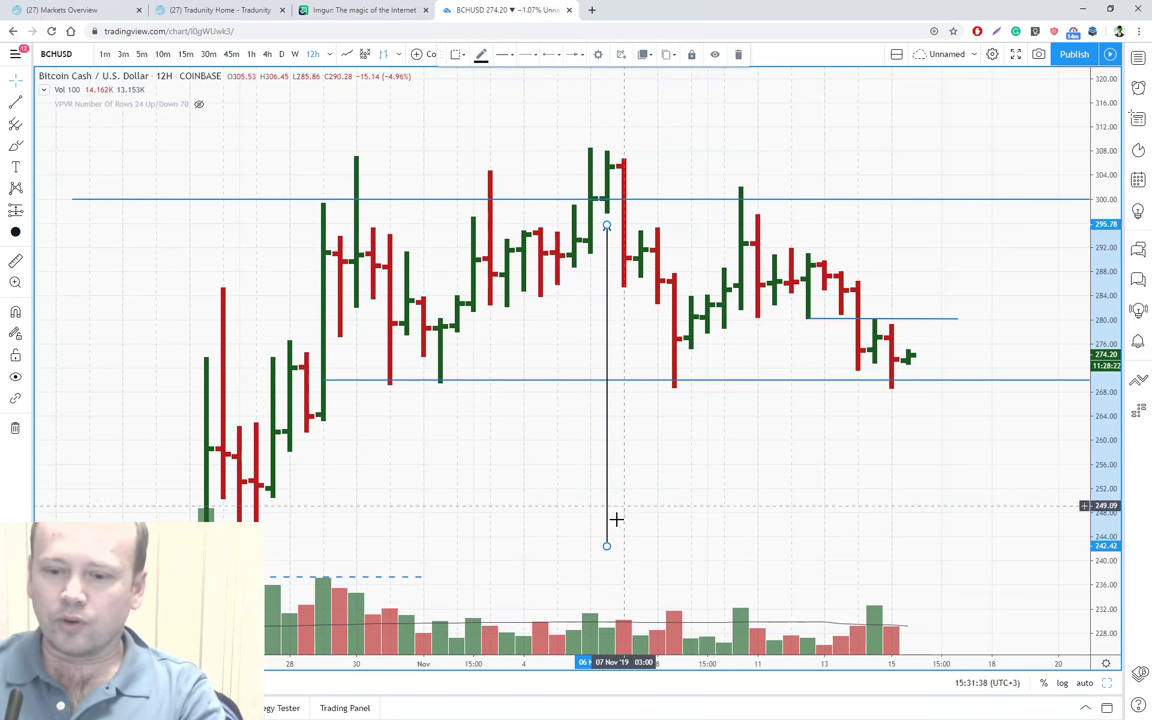
mouse_move(607, 347)
left_mouse_down()
mouse_move(625, 411)
mouse_move(622, 298)
mouse_move(624, 336)
left_mouse_up()
left_click(633, 334)
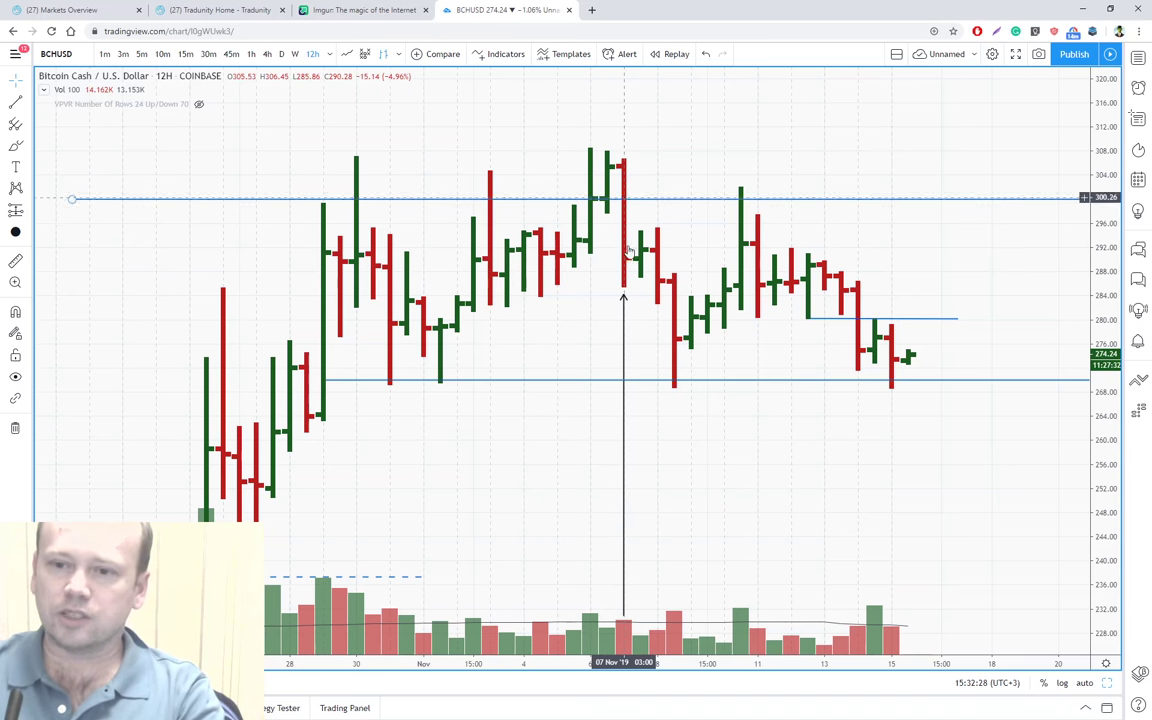
mouse_move(625, 318)
left_mouse_down()
mouse_move(621, 247)
mouse_move(620, 312)
left_mouse_up()
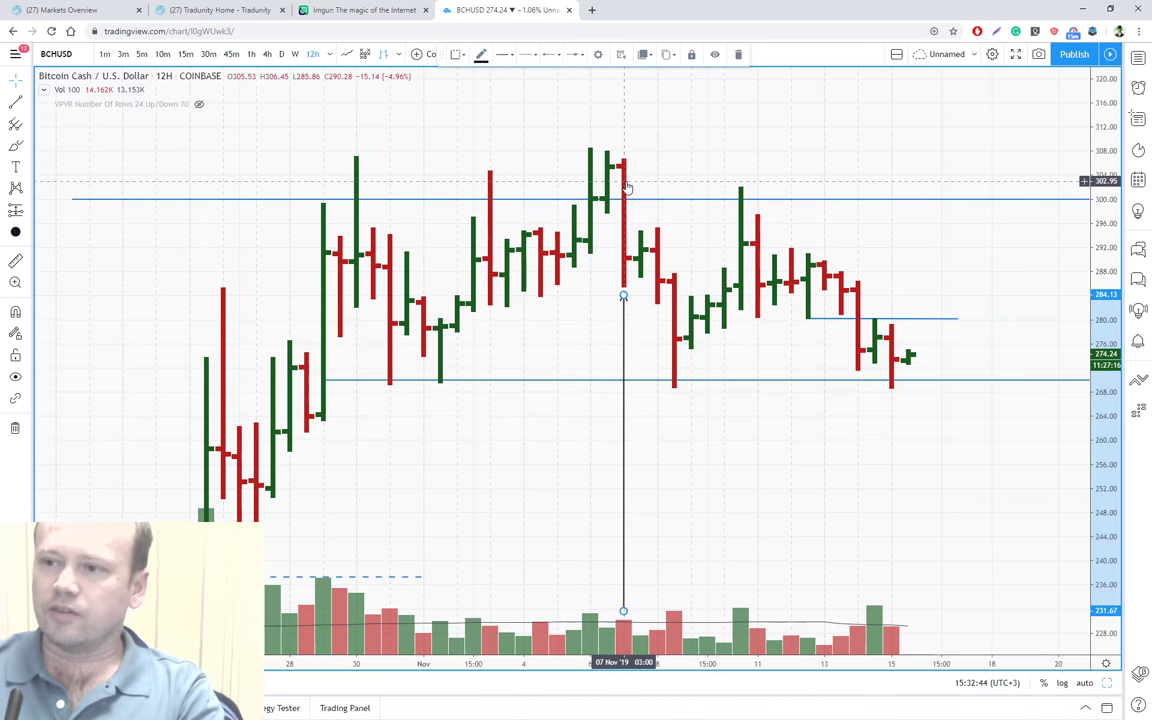
left_click(597, 342)
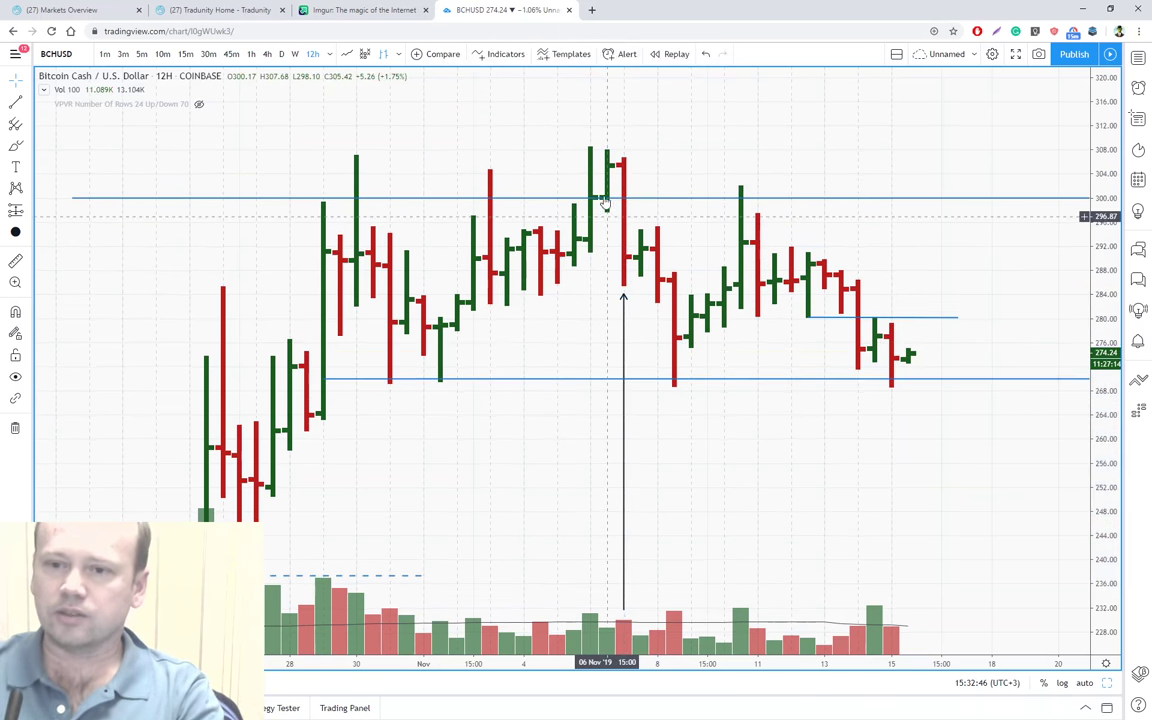
left_click(638, 198)
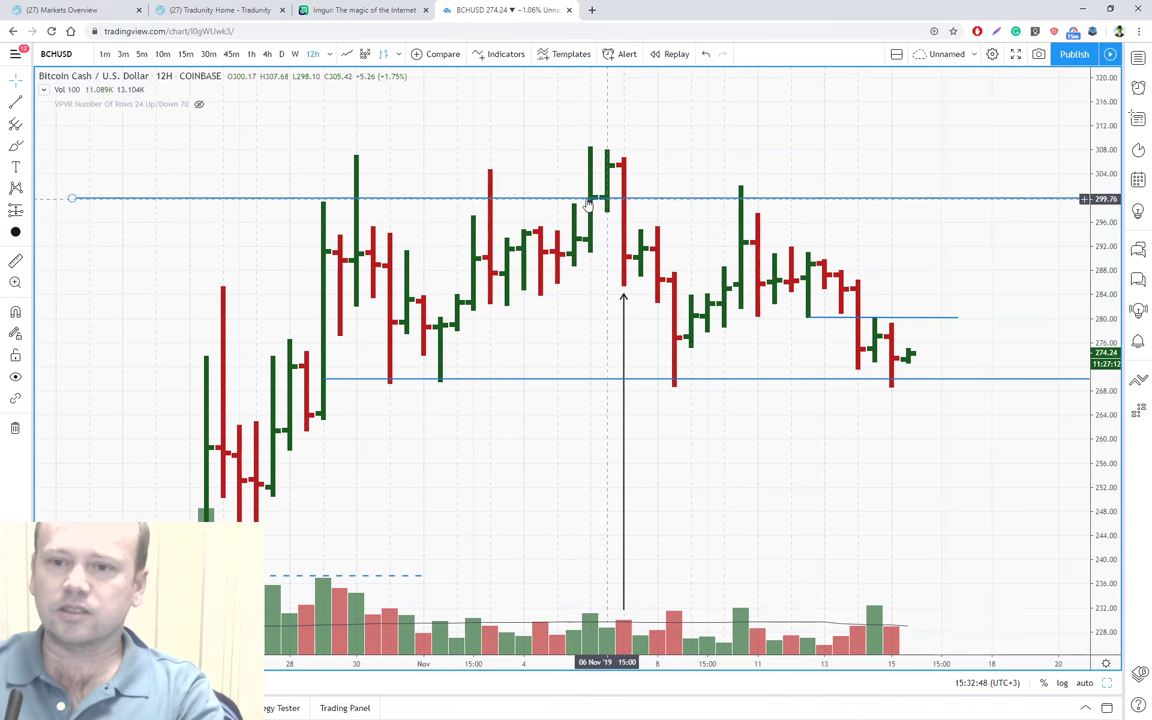
left_click(594, 262)
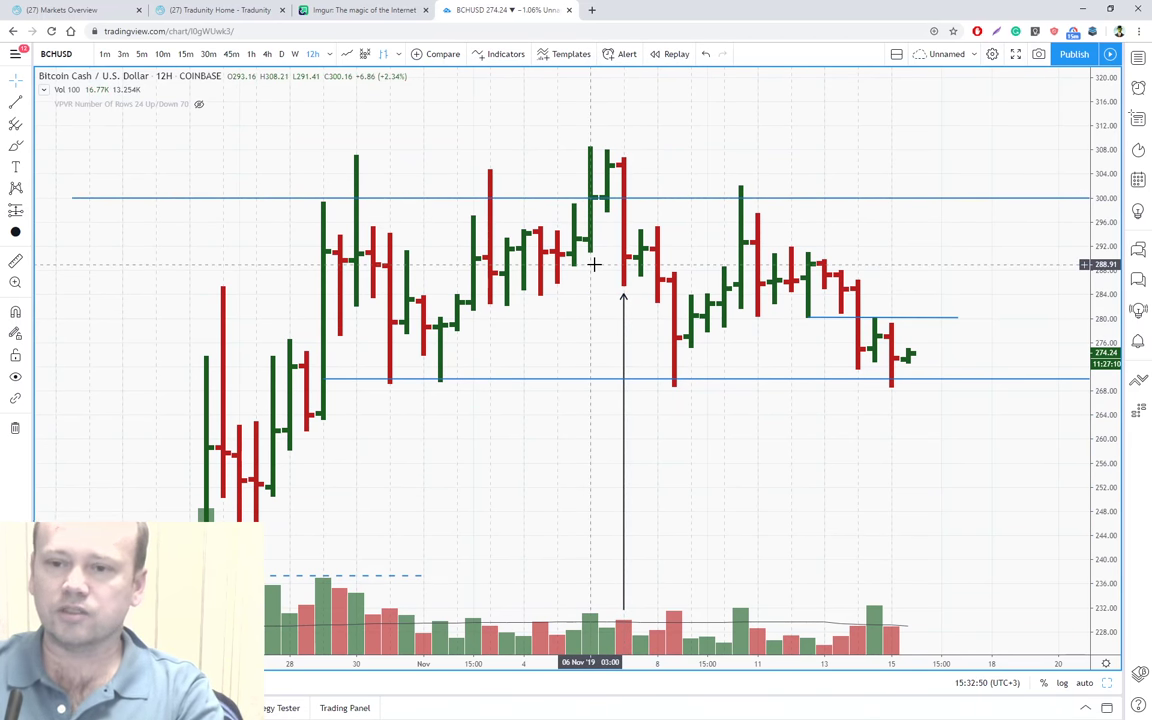
Move the arrow under the 7 Nov 15:00 bar and shift it on to the low of the 8 Nov 03:00 bar.
left_click_drag(624, 342, 639, 335)
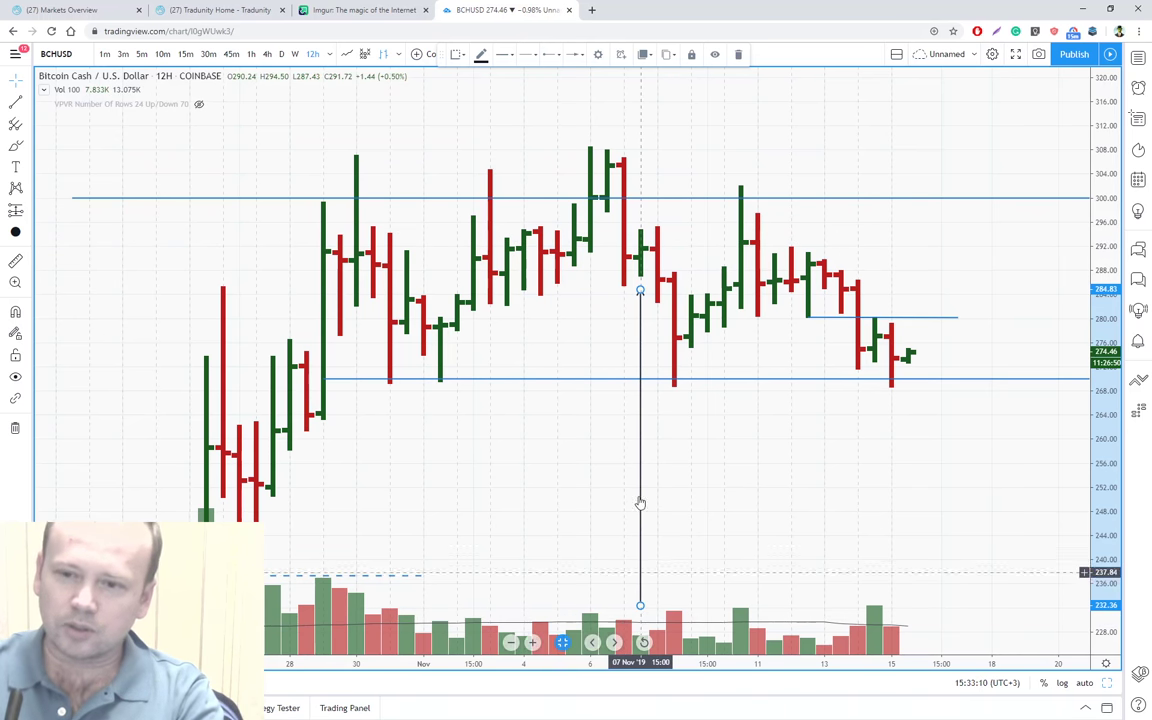
left_click(630, 426)
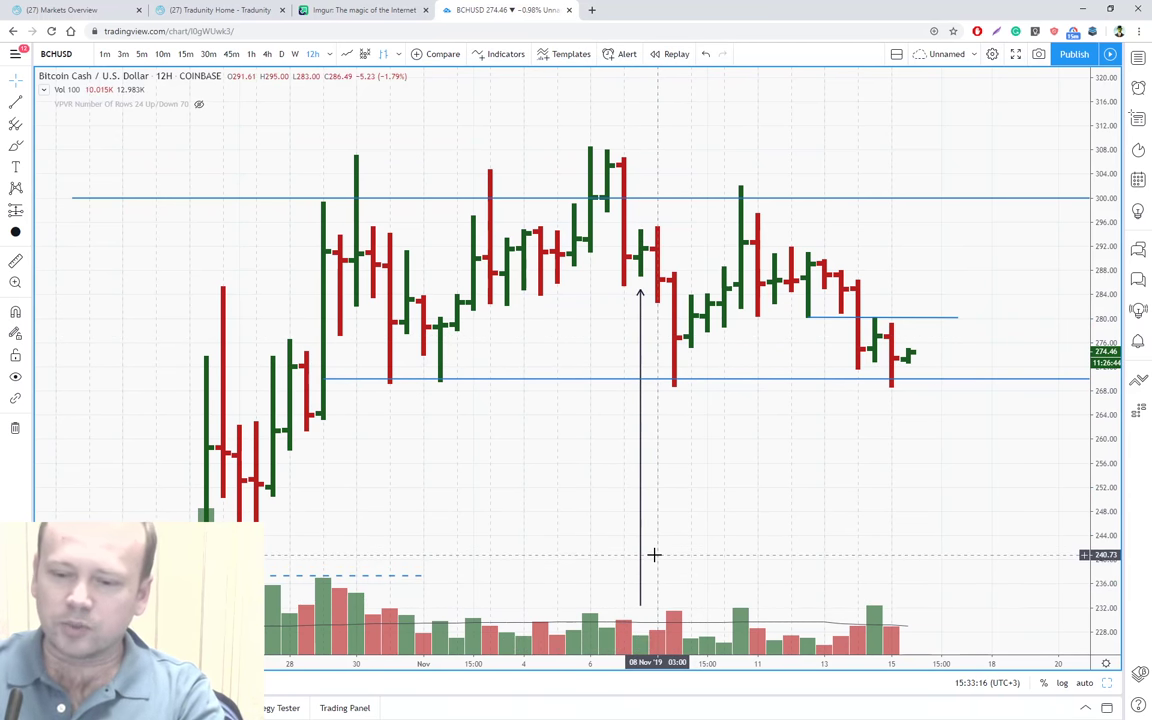
left_click(640, 355)
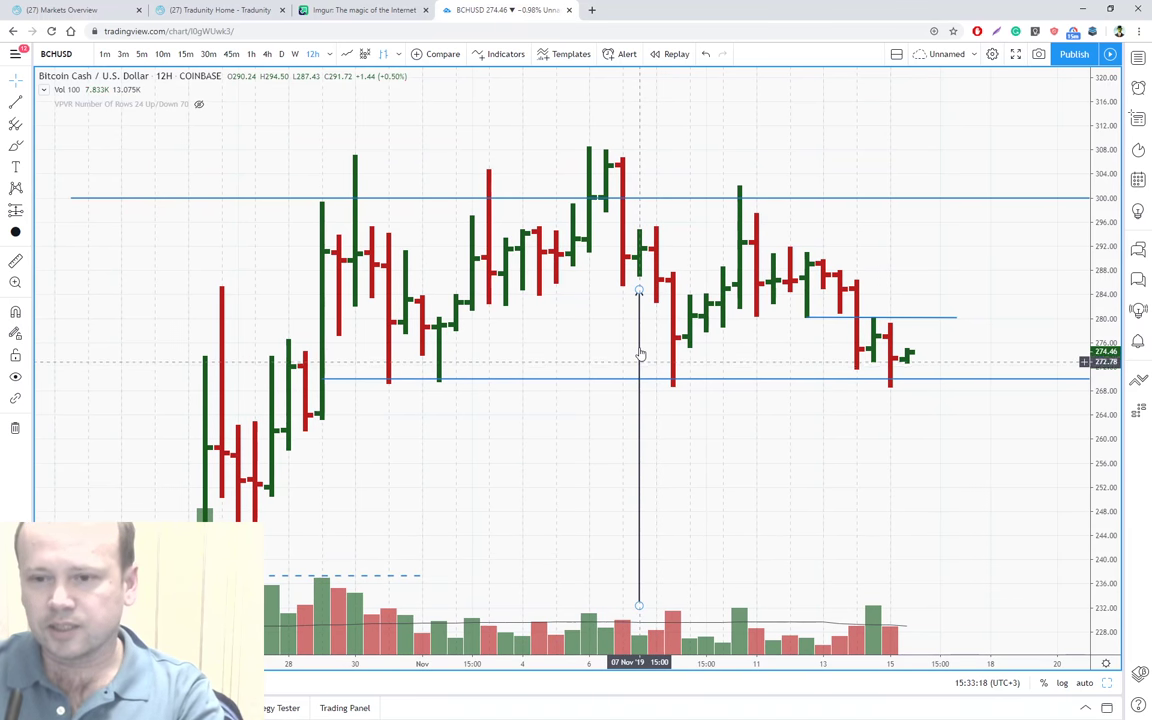
left_click_drag(640, 355, 657, 328)
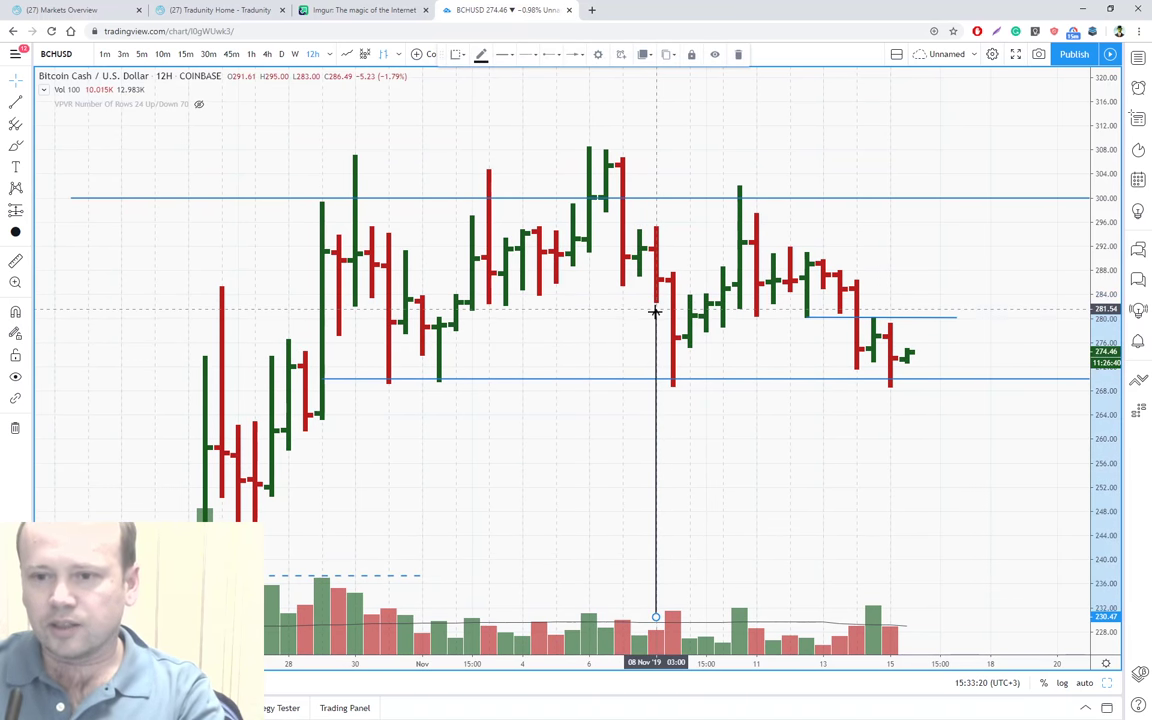
left_click(635, 329)
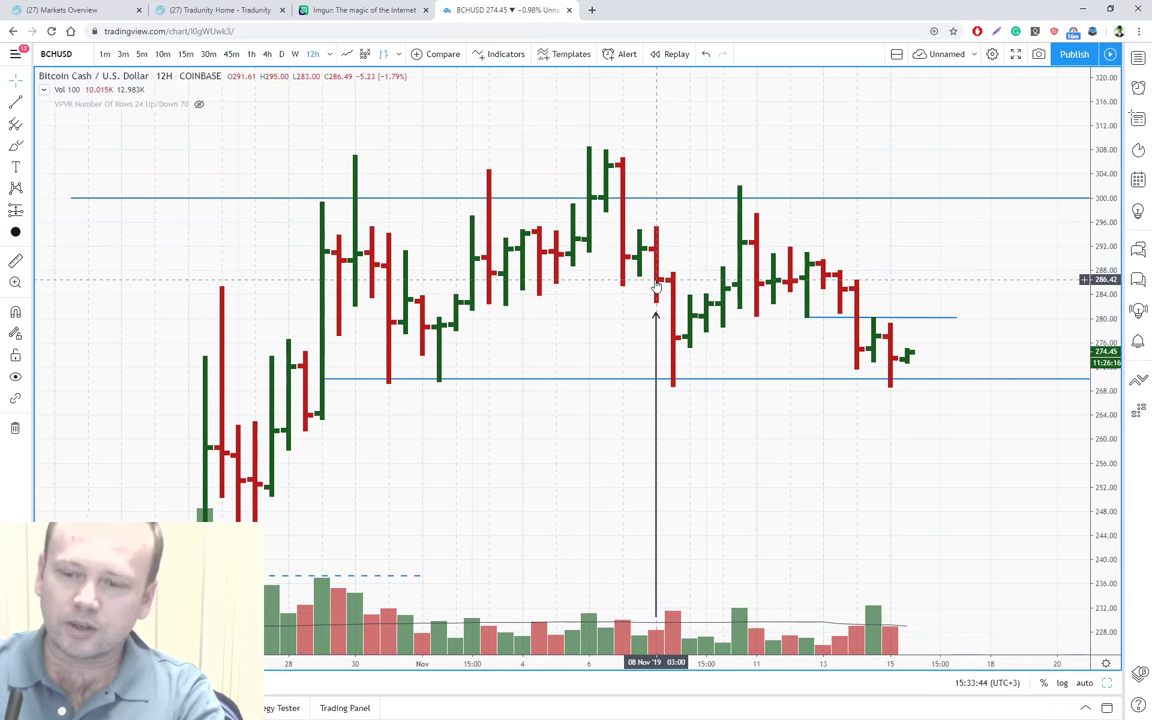
Move the arrow under the 8 Nov 15:00 bar, with its head just below the 270 support line at about 267.
mouse_move(658, 322)
left_mouse_down()
mouse_move(677, 337)
mouse_move(677, 400)
left_mouse_up()
left_click(680, 395)
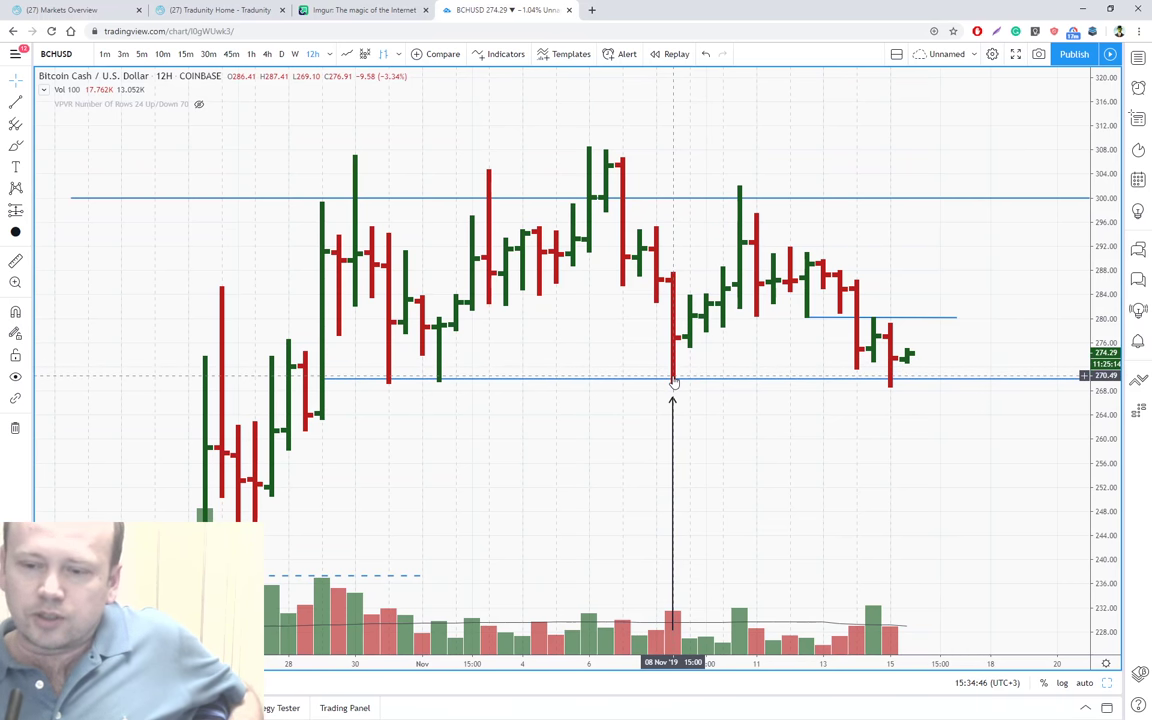
left_click_drag(675, 384, 675, 388)
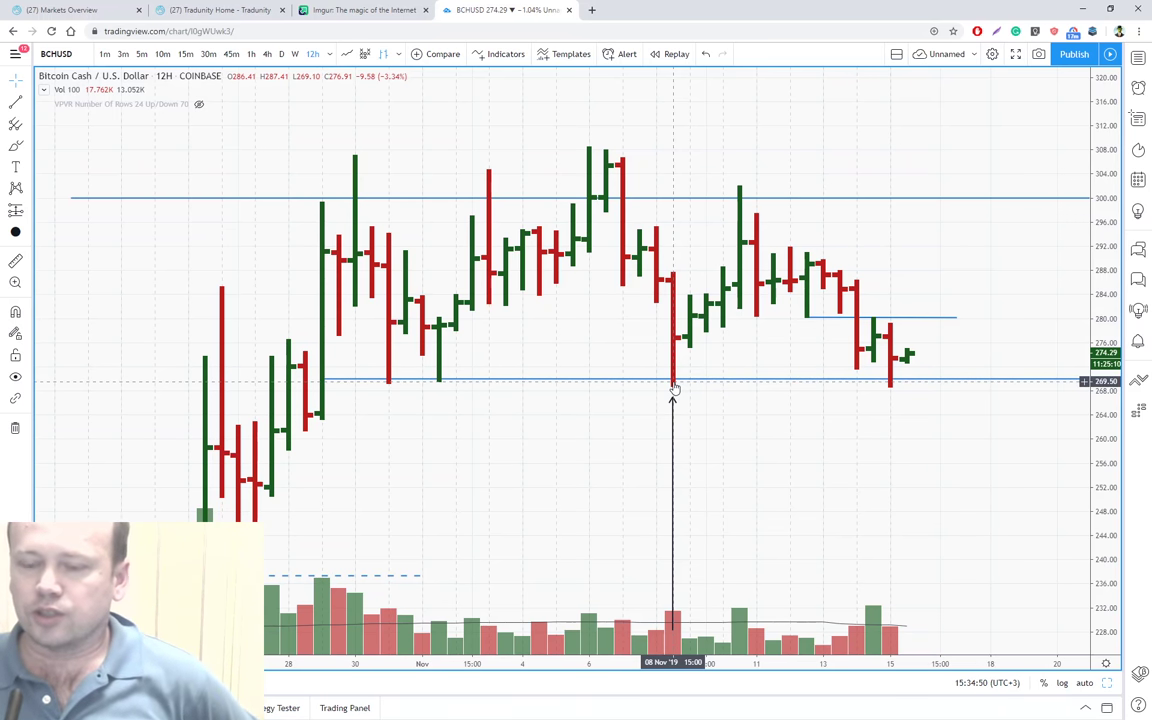
left_click_drag(677, 390, 677, 380)
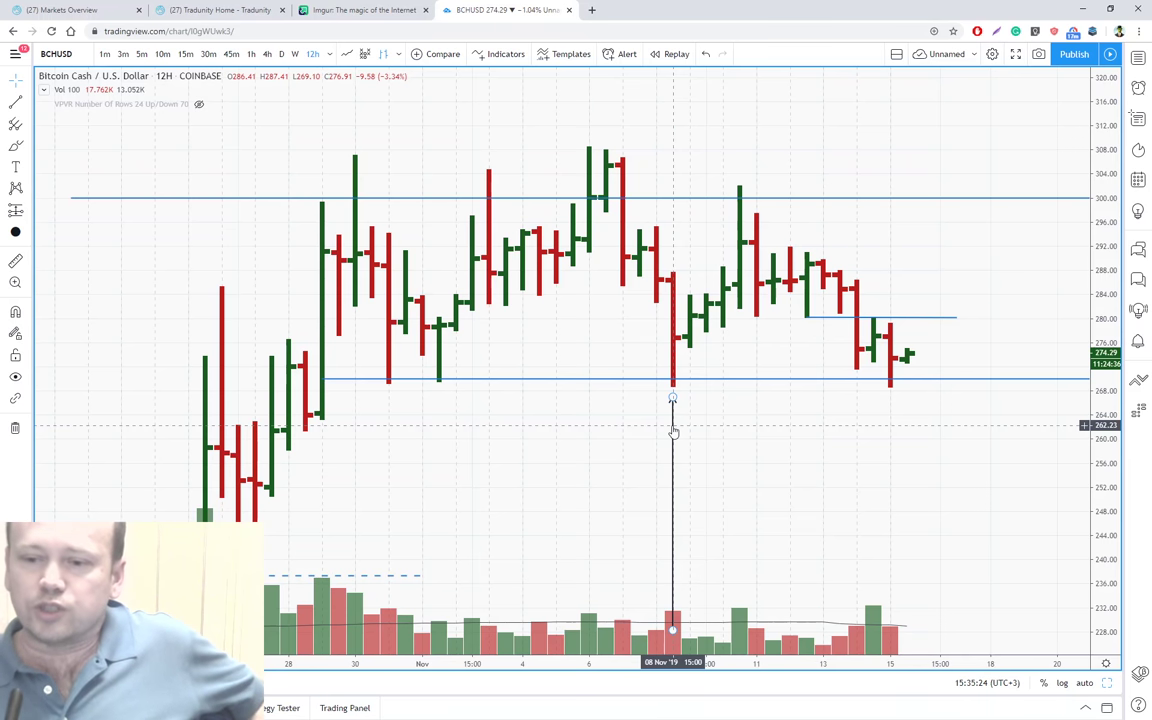
Raise the arrow's head to about 267.5 under the 8 Nov 15:00 bar, then shift the arrow under the 9 Nov 15:00 bar.
mouse_move(673, 432)
left_mouse_down()
mouse_move(705, 381)
mouse_move(719, 394)
mouse_move(674, 411)
mouse_move(675, 368)
mouse_move(673, 394)
left_mouse_up()
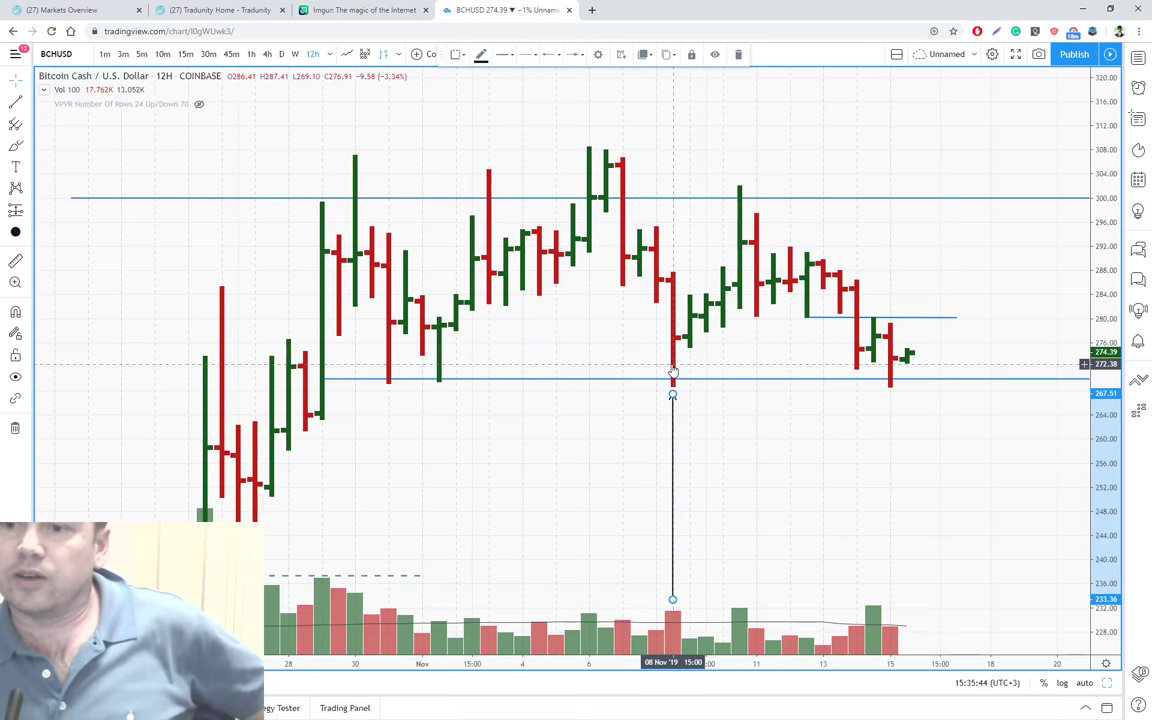
left_click_drag(673, 430, 708, 415)
left_click(672, 432)
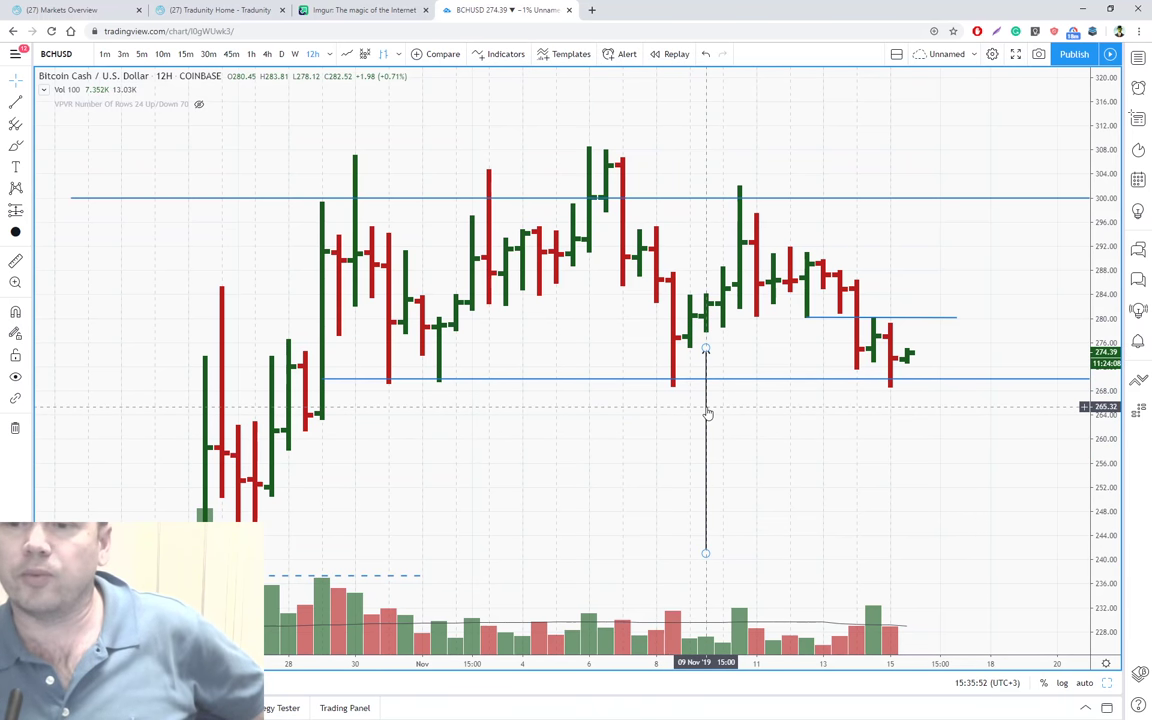
Move the arrow under the 10 Nov 15:00 bar, then on to the 11 Nov 03:00 bar with its head at about 278.2.
left_click_drag(707, 412, 741, 377)
left_click(716, 423)
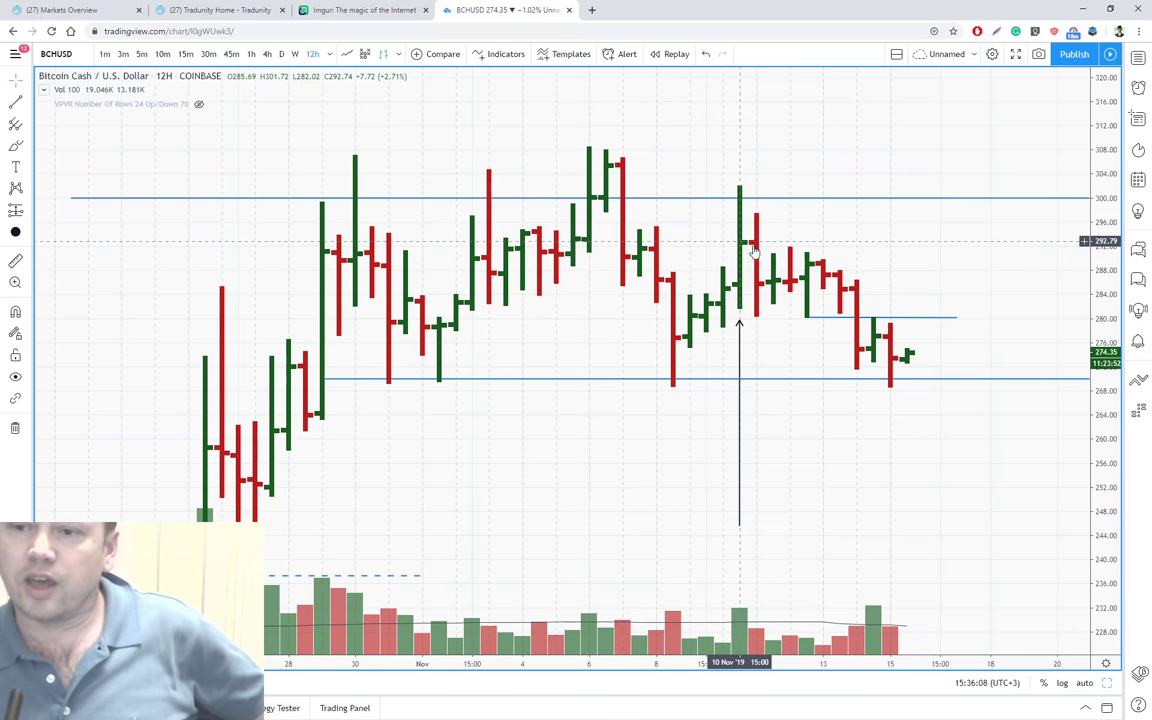
left_click_drag(740, 340, 757, 355)
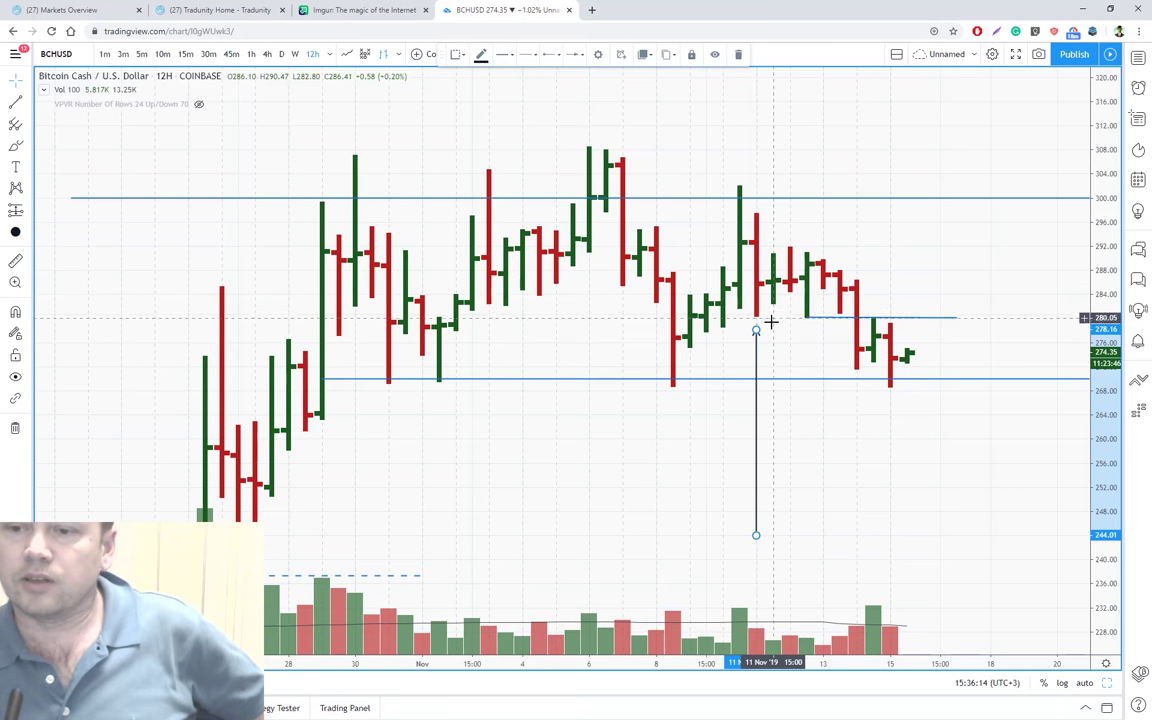
left_click(771, 322)
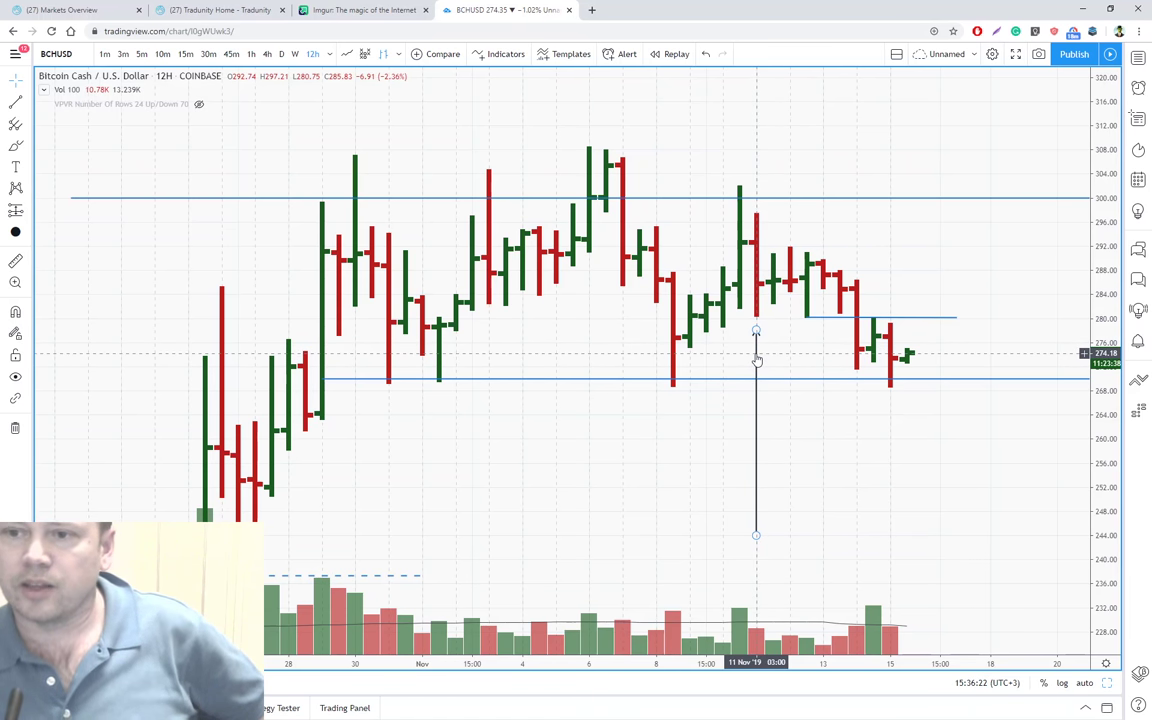
Move the arrow under the 11 Nov 15:00 bar and raise its head to about 280.9.
left_click_drag(757, 360, 770, 342)
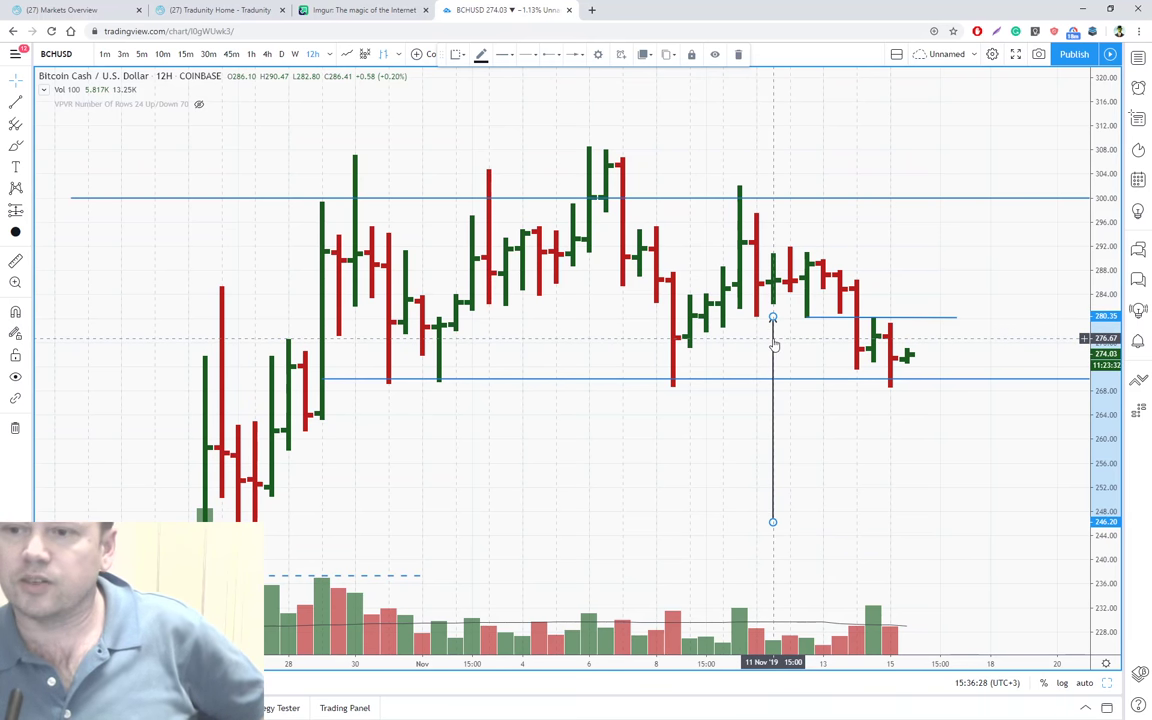
left_click_drag(774, 343, 775, 336)
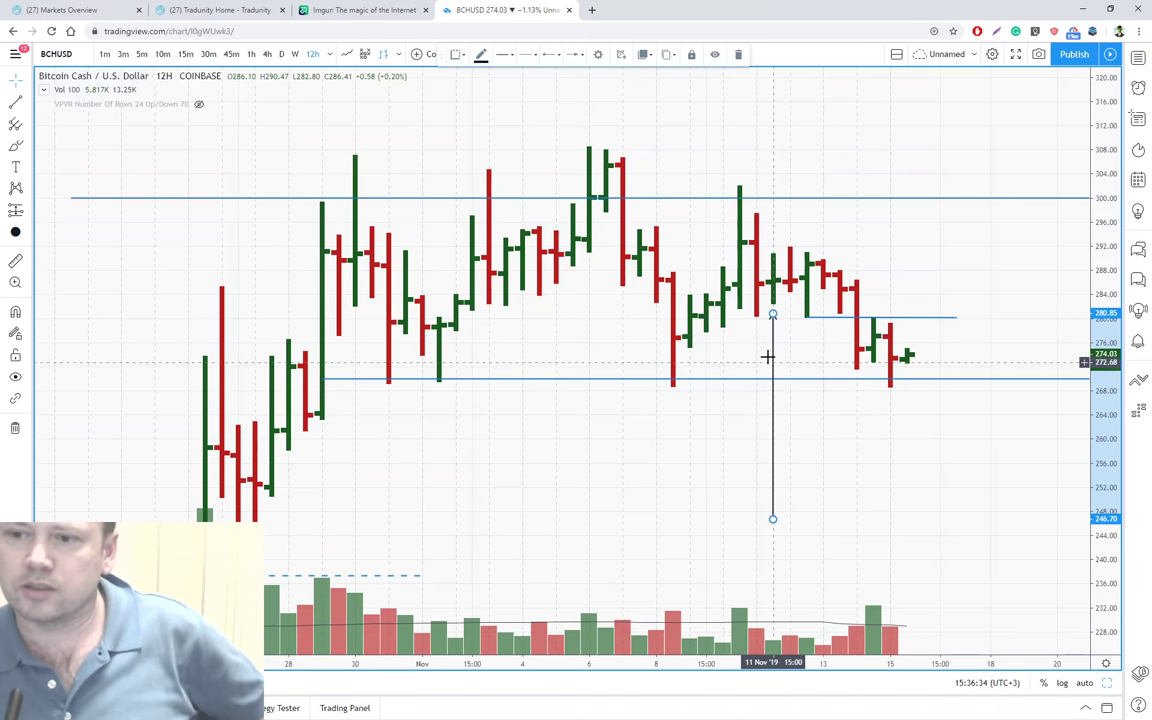
left_click(786, 343)
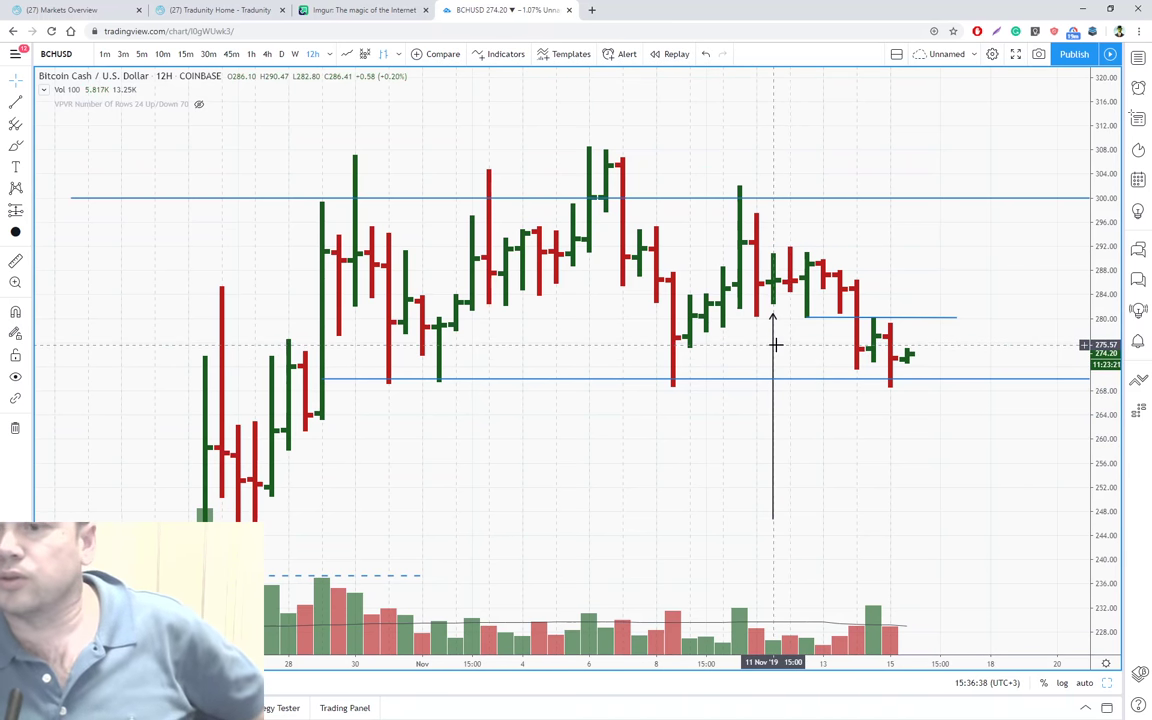
left_click(773, 337)
Move the arrow under the 12 Nov 03:00 bar with its head just below the low at about 283.
left_click_drag(781, 343, 797, 330)
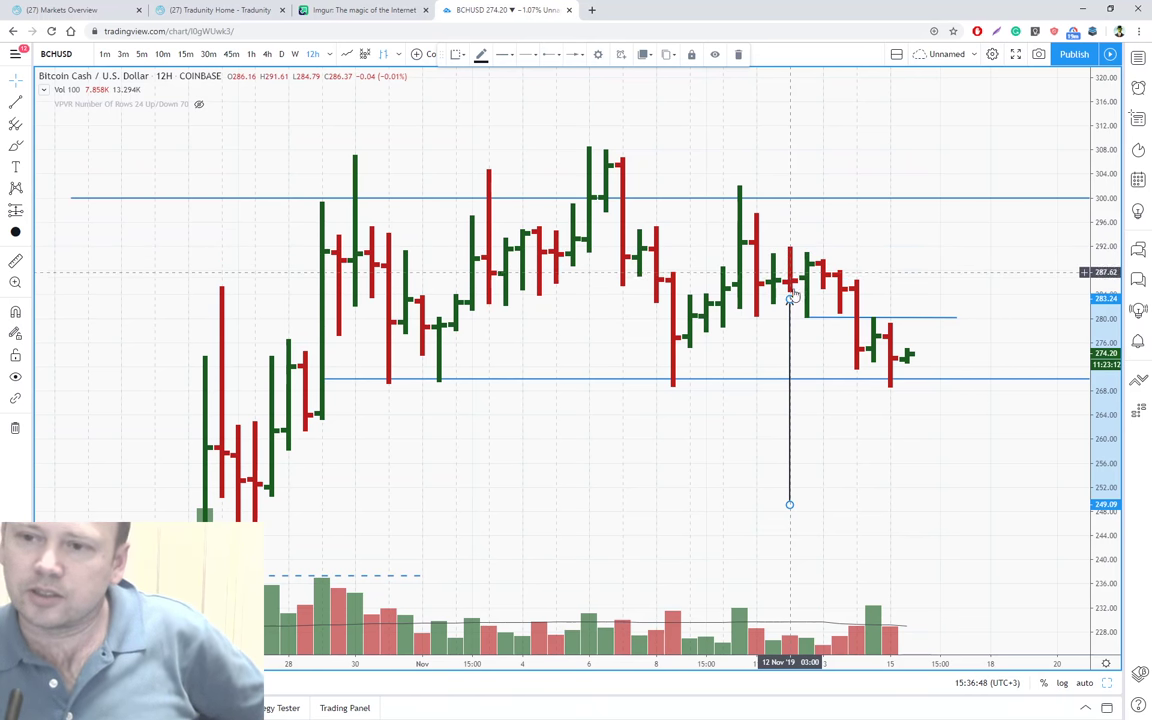
mouse_move(790, 322)
left_mouse_down()
mouse_move(776, 319)
mouse_move(765, 338)
mouse_move(786, 320)
left_mouse_up()
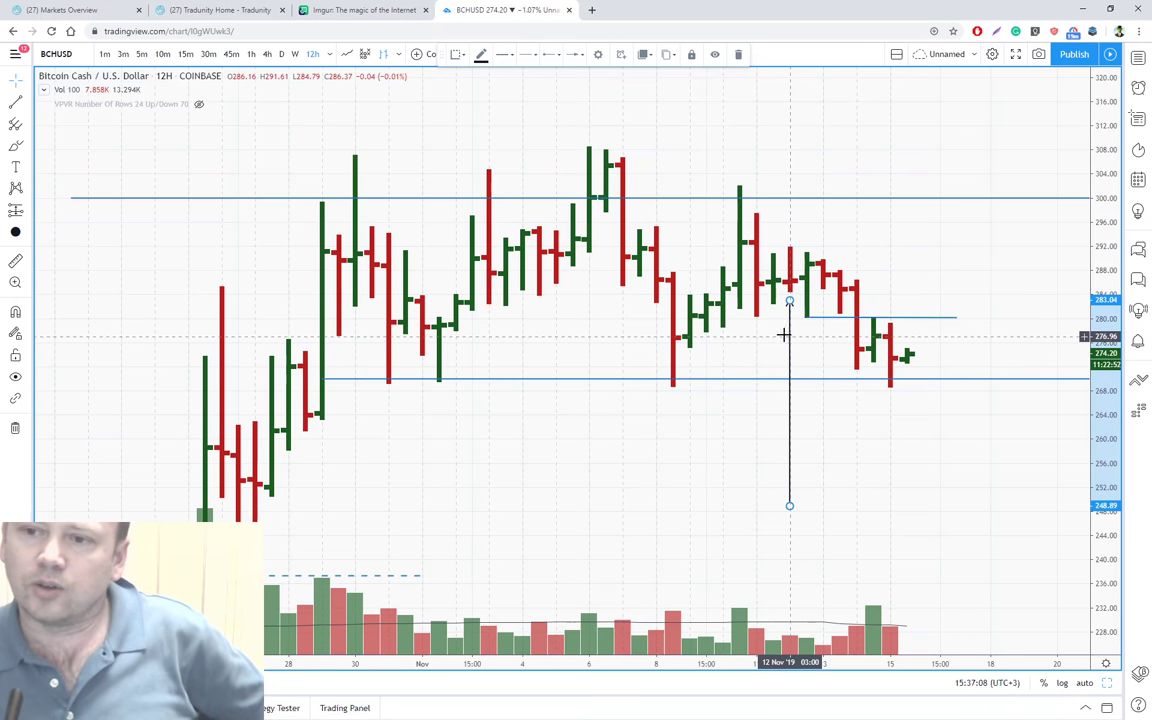
left_click(780, 332)
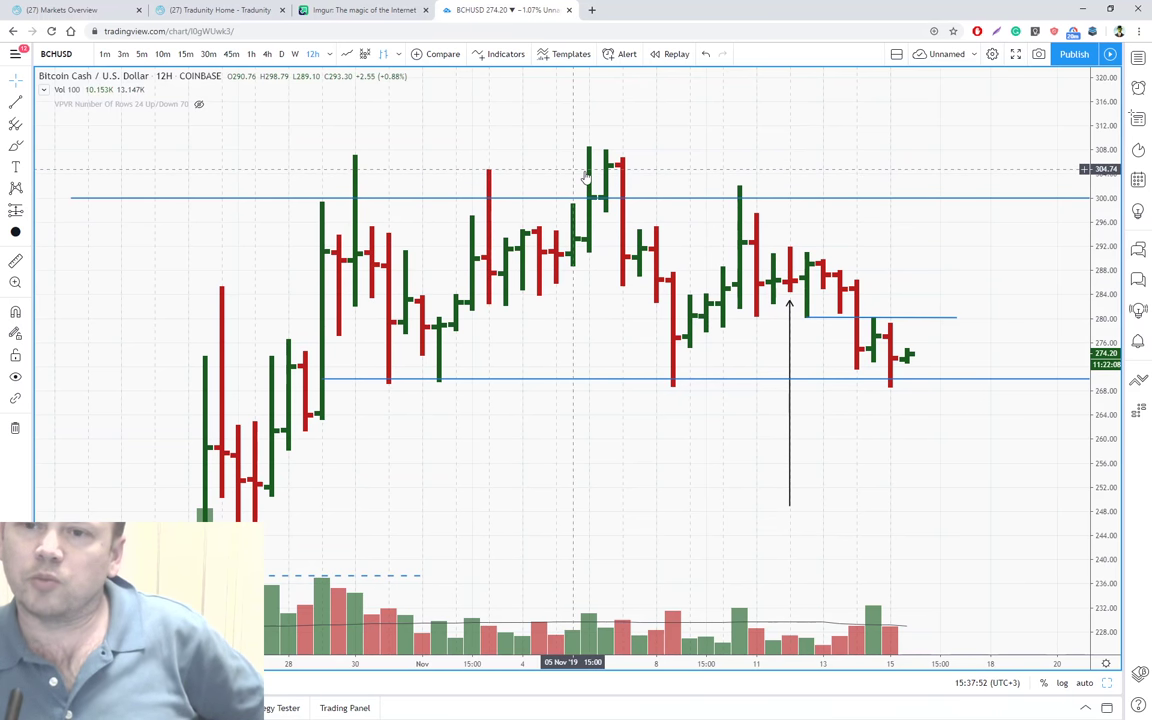
Move the arrow under the 12 Nov 15:00 bar with its head just below the 280 line at about 279.3.
left_click(740, 201)
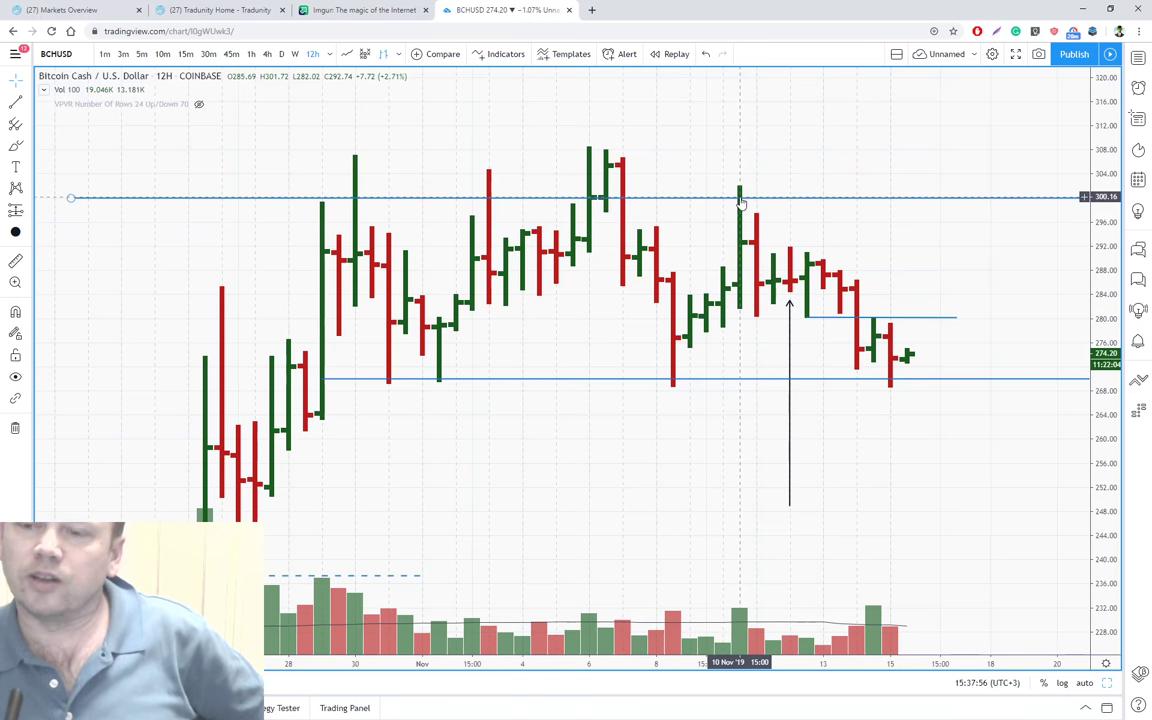
left_click(789, 305)
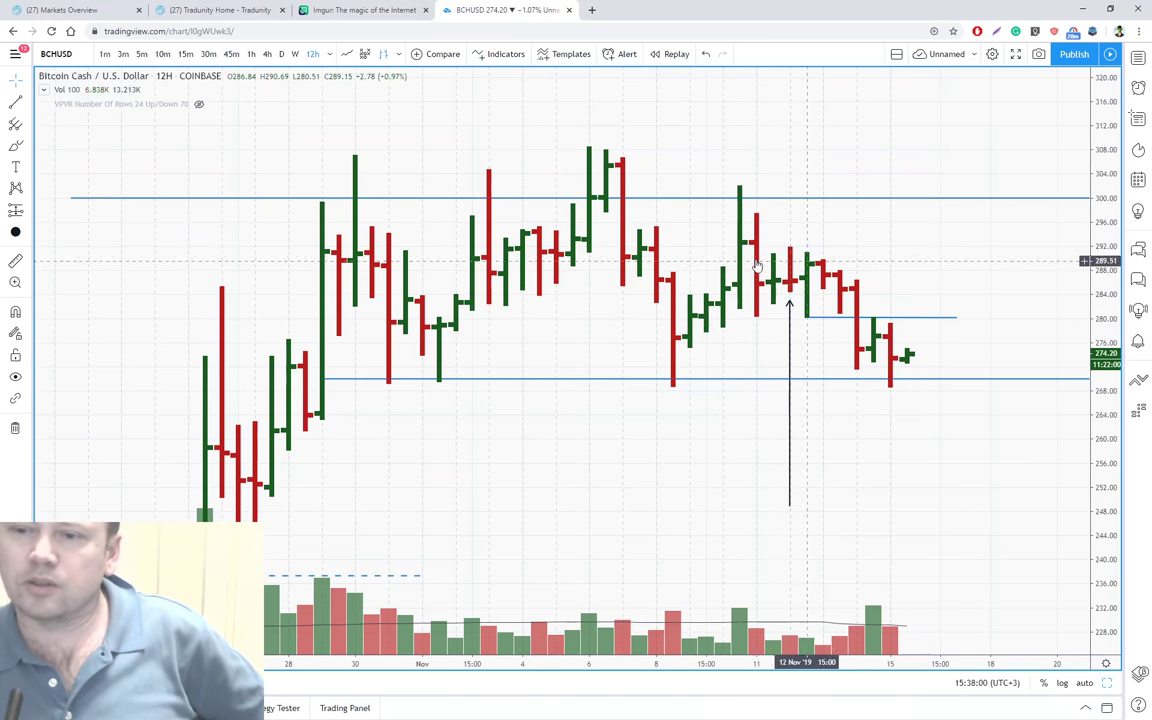
left_click(785, 270)
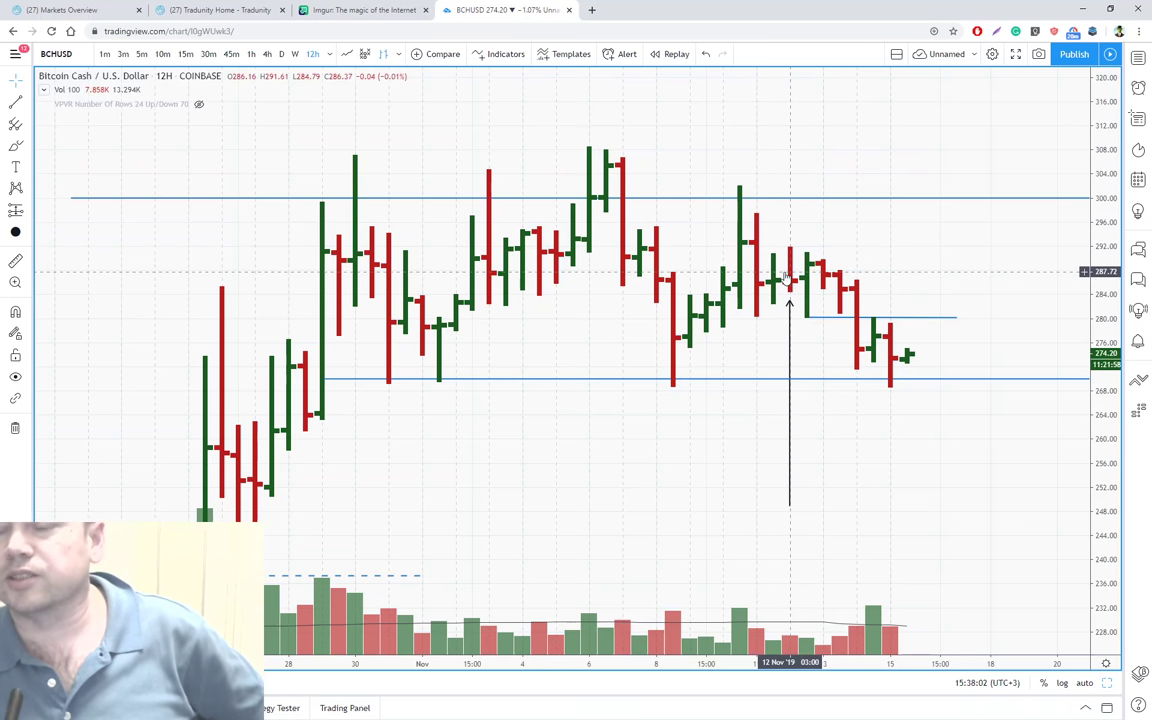
left_click(789, 325)
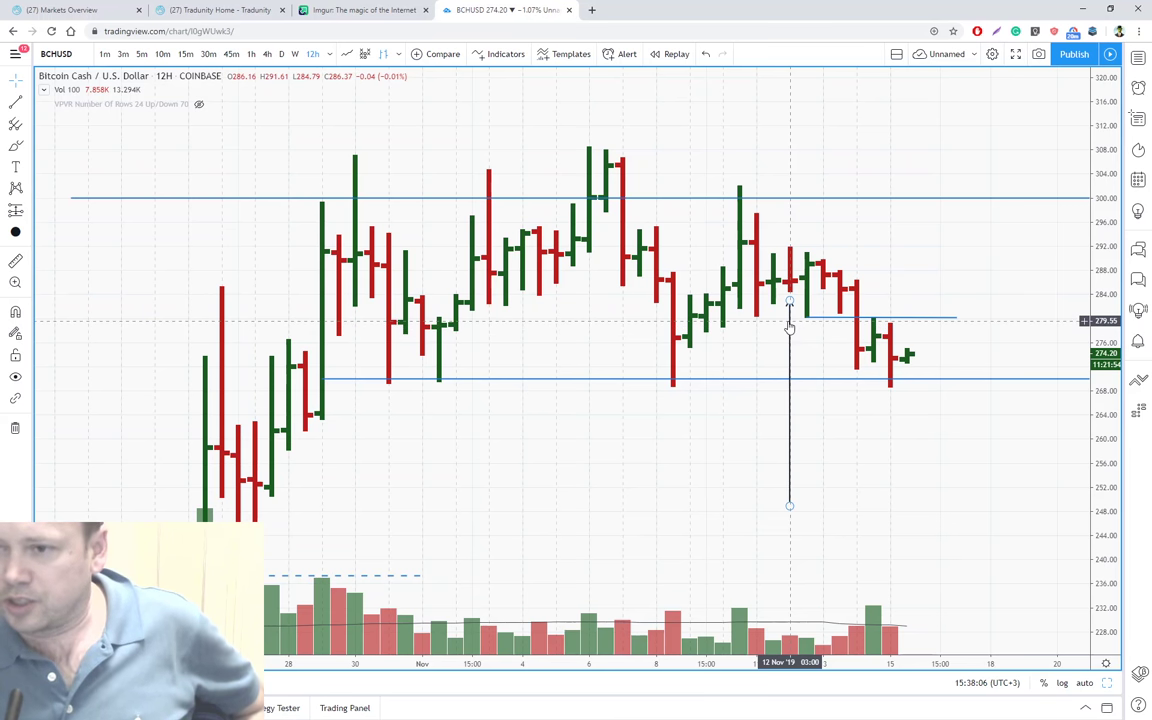
mouse_move(789, 325)
left_mouse_down()
mouse_move(789, 346)
mouse_move(804, 350)
mouse_move(806, 338)
left_mouse_up()
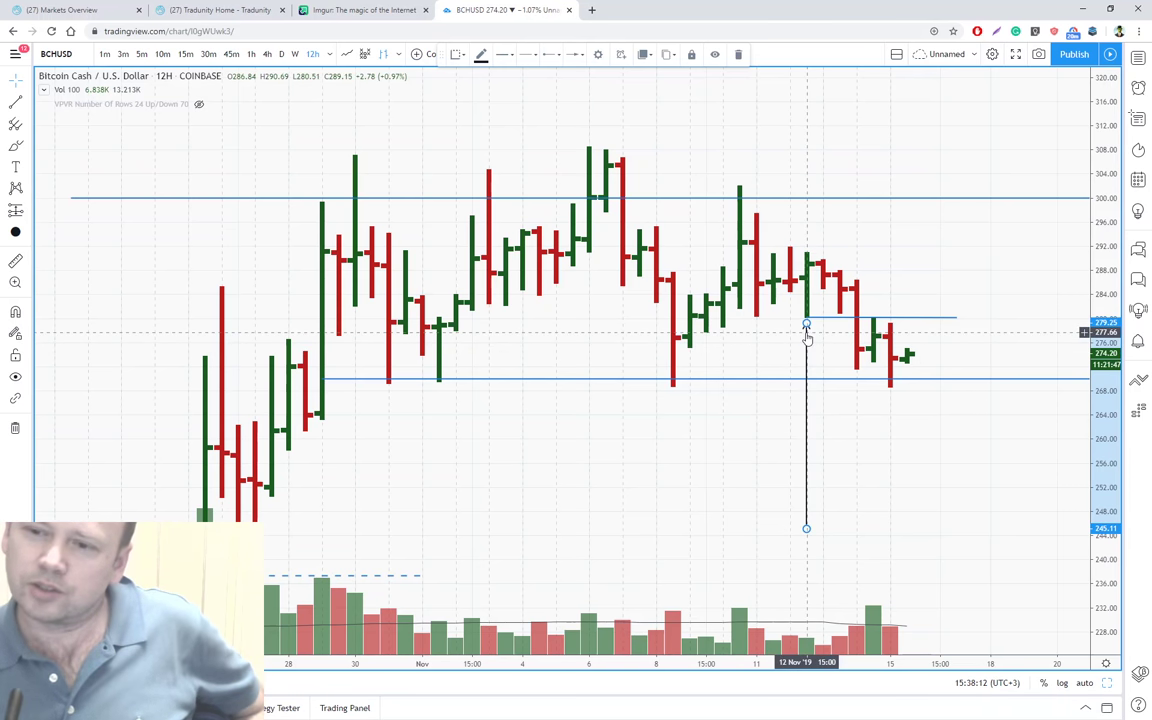
left_click(818, 338)
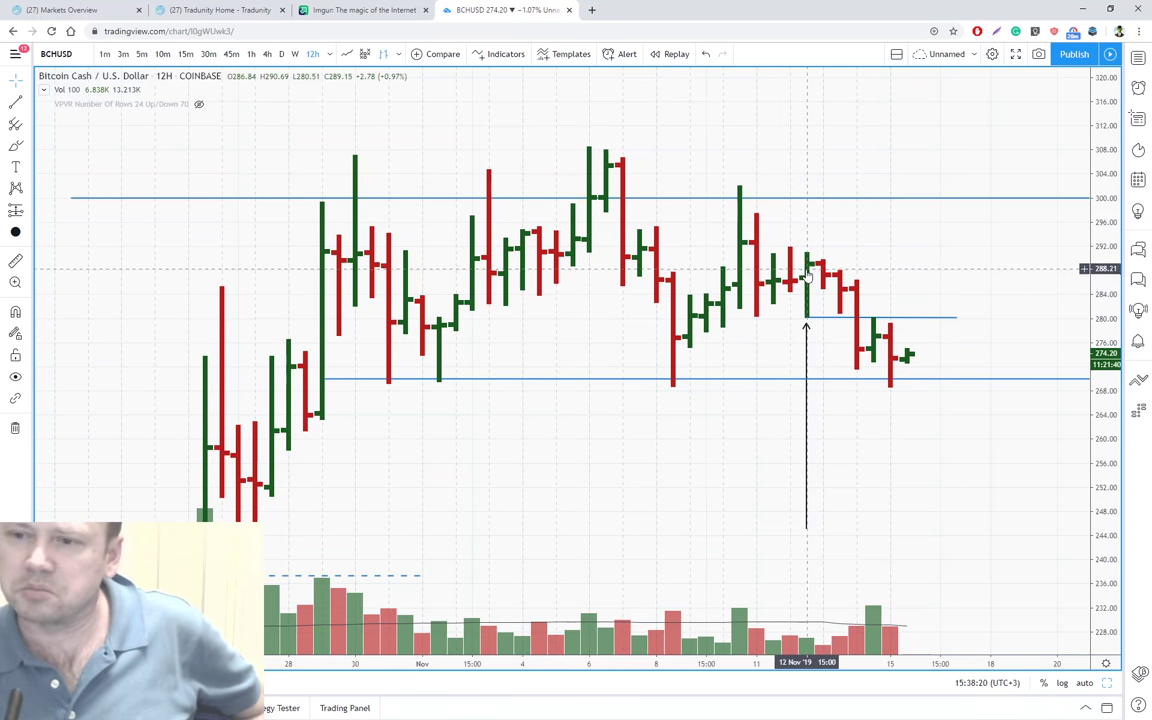
Fine-tune the arrow's height under the 12 Nov 15:00 bar, leaving its head at about 278.8.
left_click(807, 352)
mouse_move(807, 352)
left_mouse_down()
mouse_move(786, 337)
mouse_move(732, 339)
mouse_move(772, 330)
mouse_move(807, 347)
left_mouse_up()
left_click(797, 306)
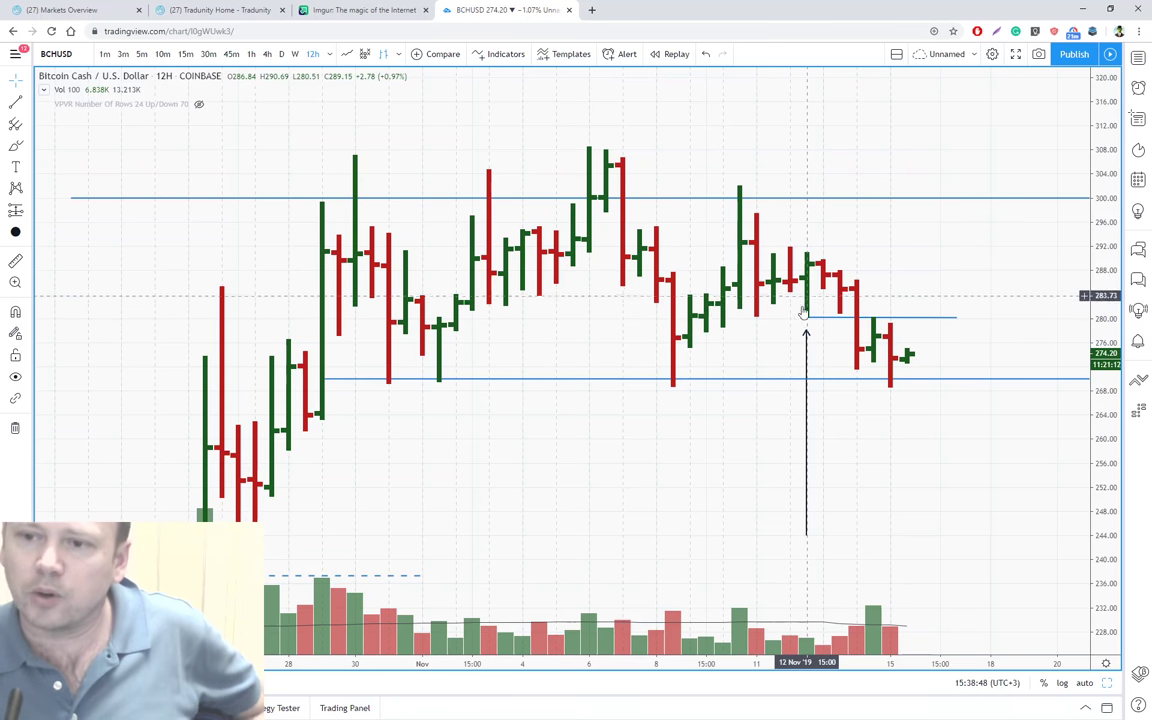
left_click(807, 367)
left_click_drag(807, 367, 807, 363)
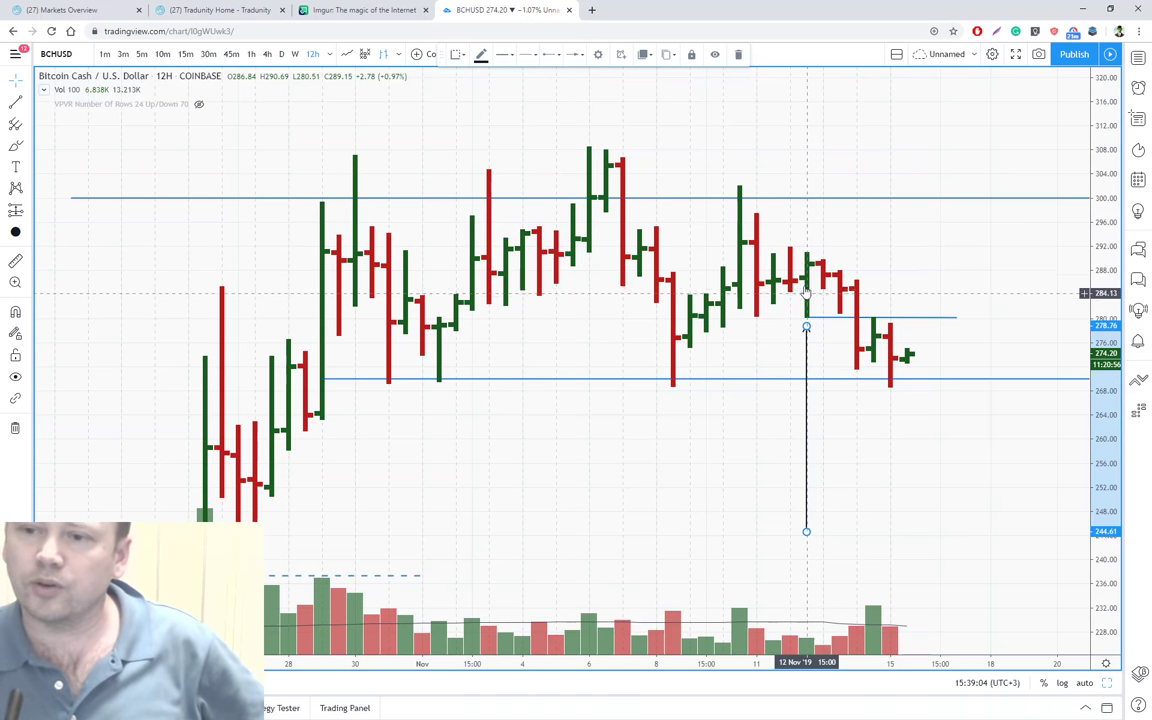
Move the arrow under the 13 Nov 03:00 bar, then on to the 14 Nov 03:00 bar with its head at about 266.1.
left_click_drag(808, 365, 821, 330)
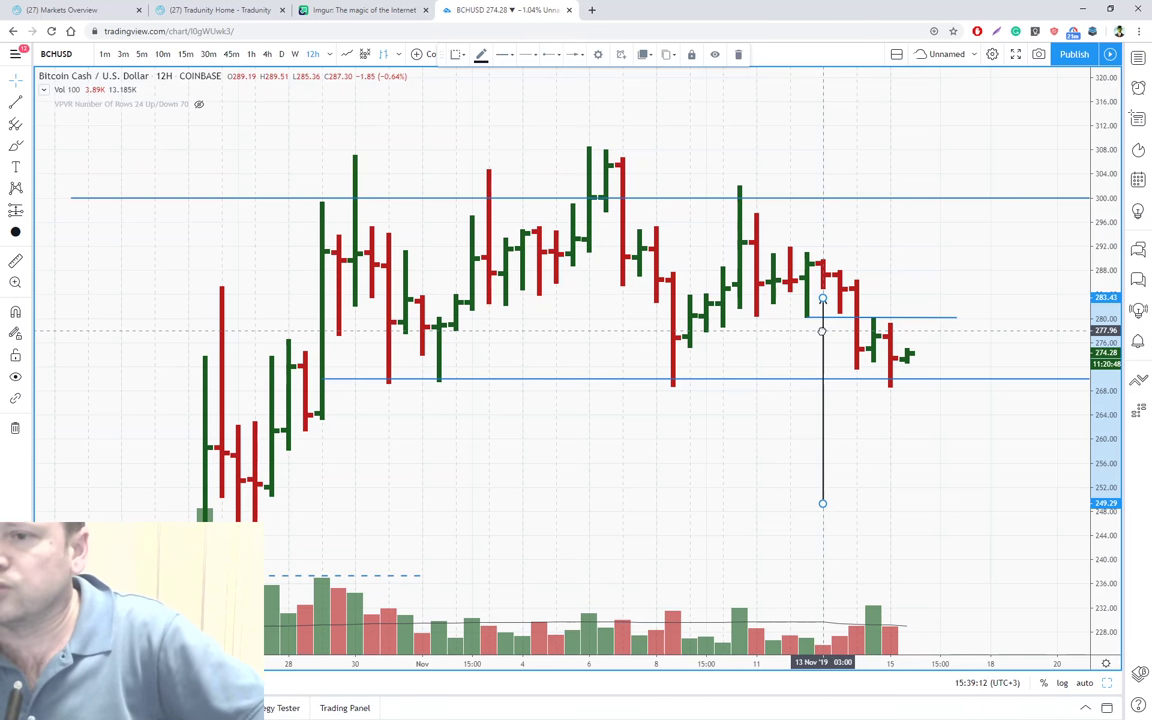
left_click_drag(821, 331, 858, 445)
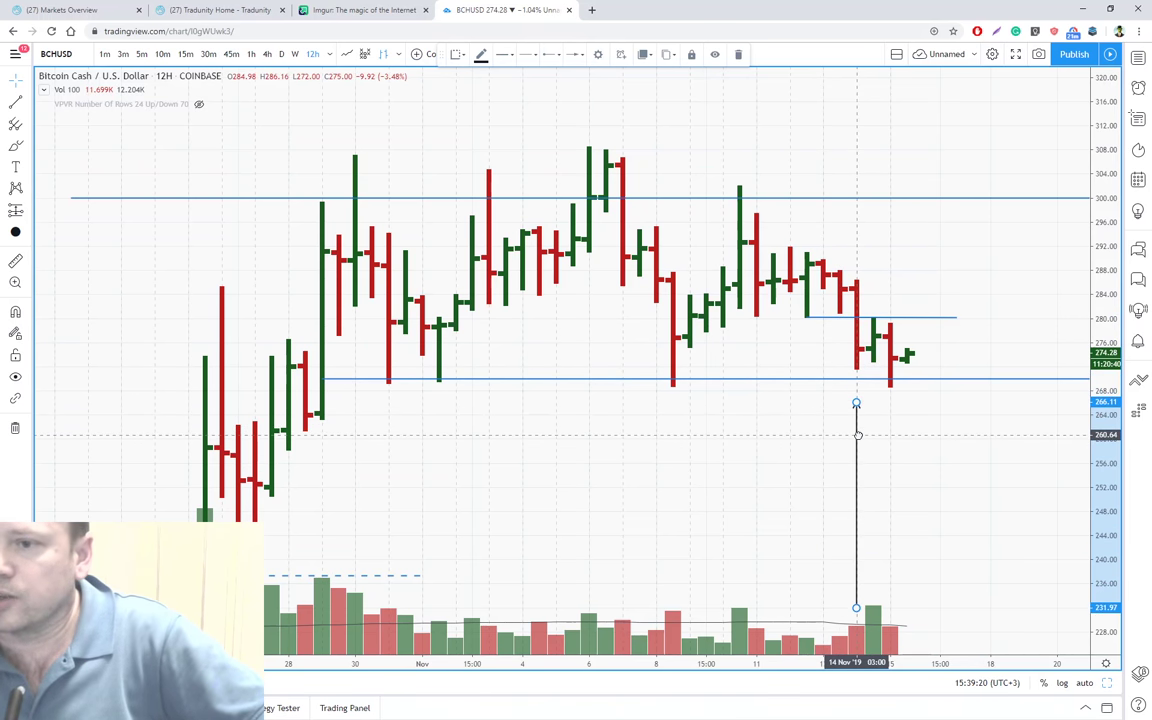
left_click(833, 424)
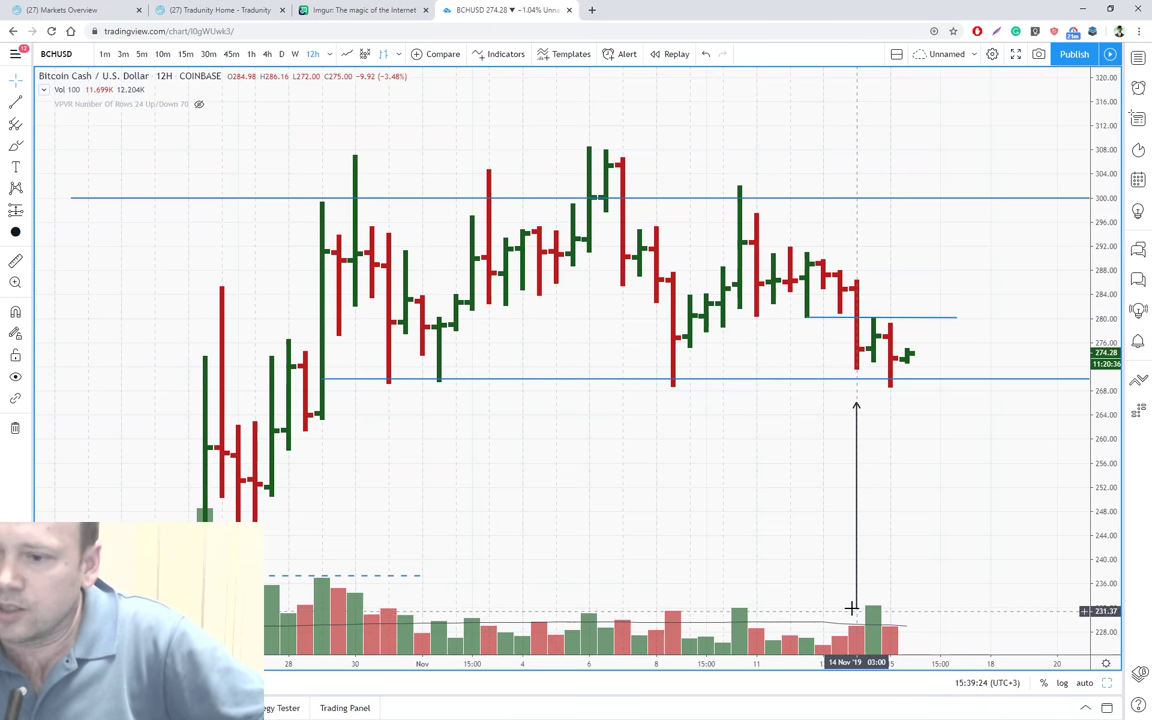
Reshape the arrow to slope up across the volume bars from 13 Nov 03:00 to 14 Nov 03:00.
left_click_drag(856, 612, 822, 638)
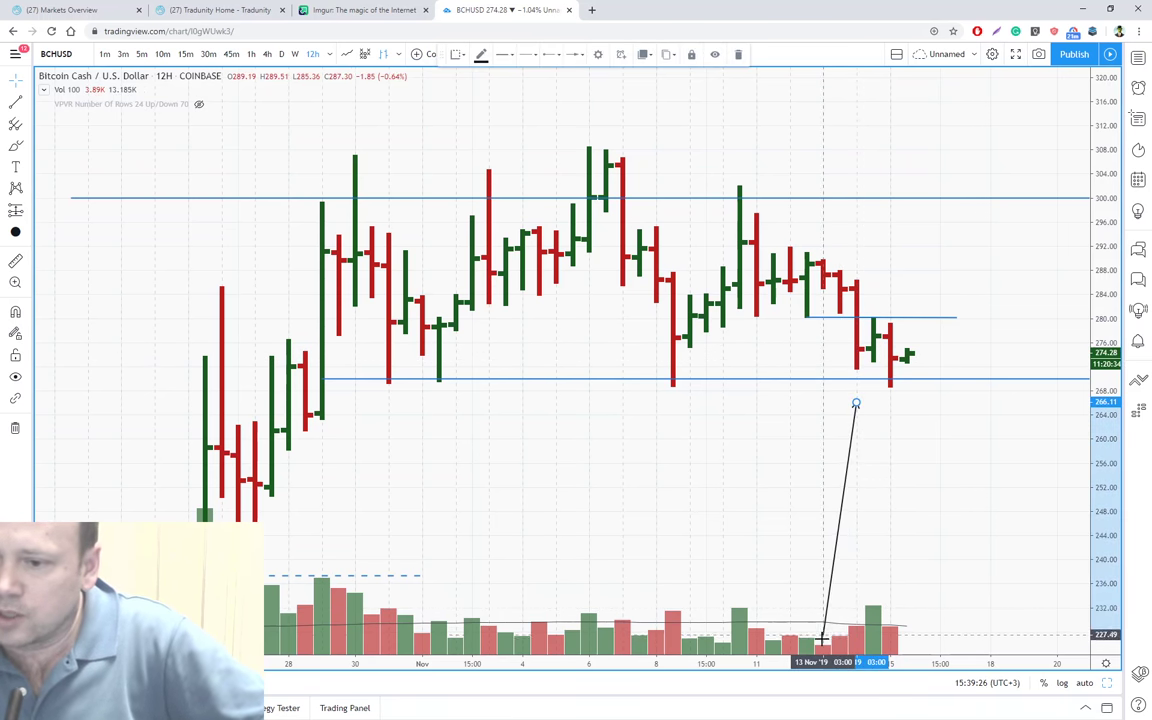
left_click_drag(856, 405, 855, 605)
left_click(838, 565)
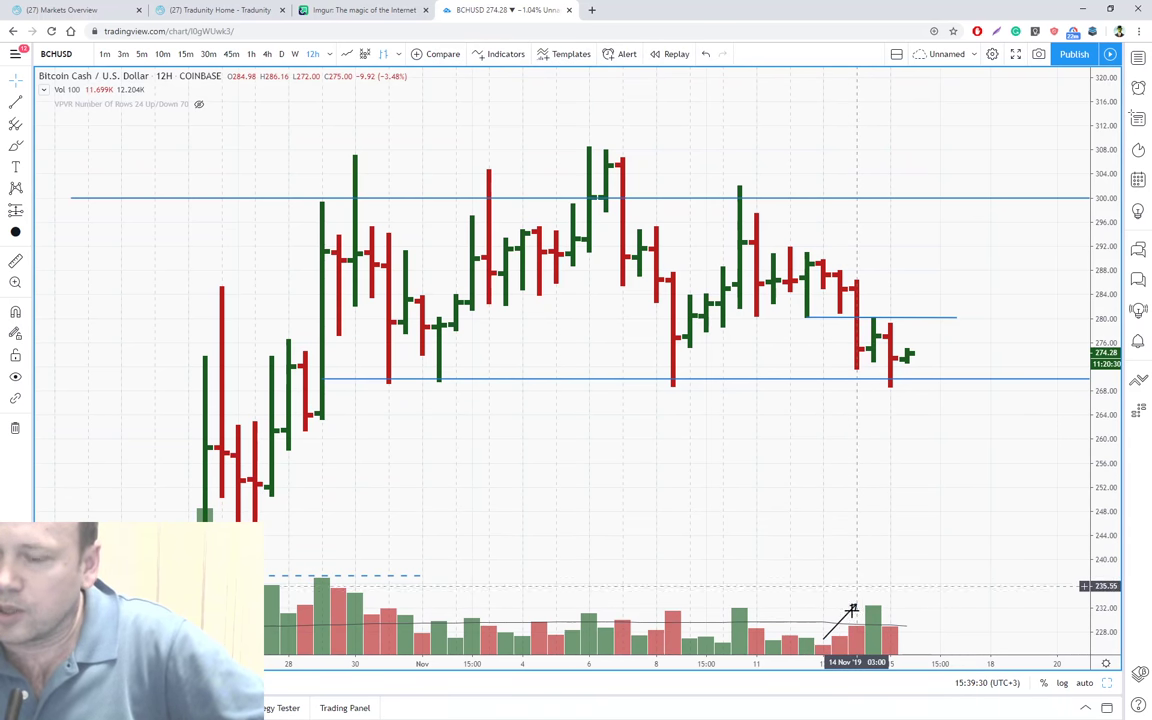
Stretch the arrow back to vertical under the 14 Nov 03:00 bar, from about 233.8 up to 268.
mouse_move(824, 640)
left_mouse_down()
mouse_move(840, 441)
mouse_move(851, 609)
mouse_move(856, 597)
left_mouse_up()
left_click_drag(875, 400, 856, 392)
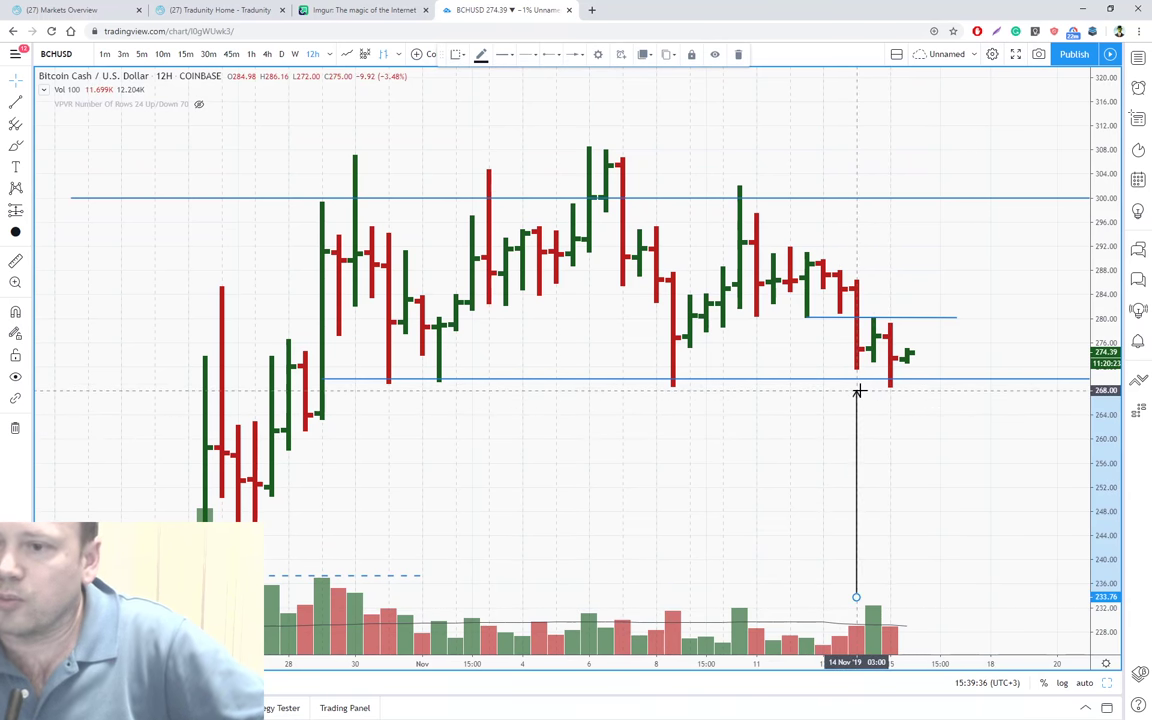
left_click(806, 414)
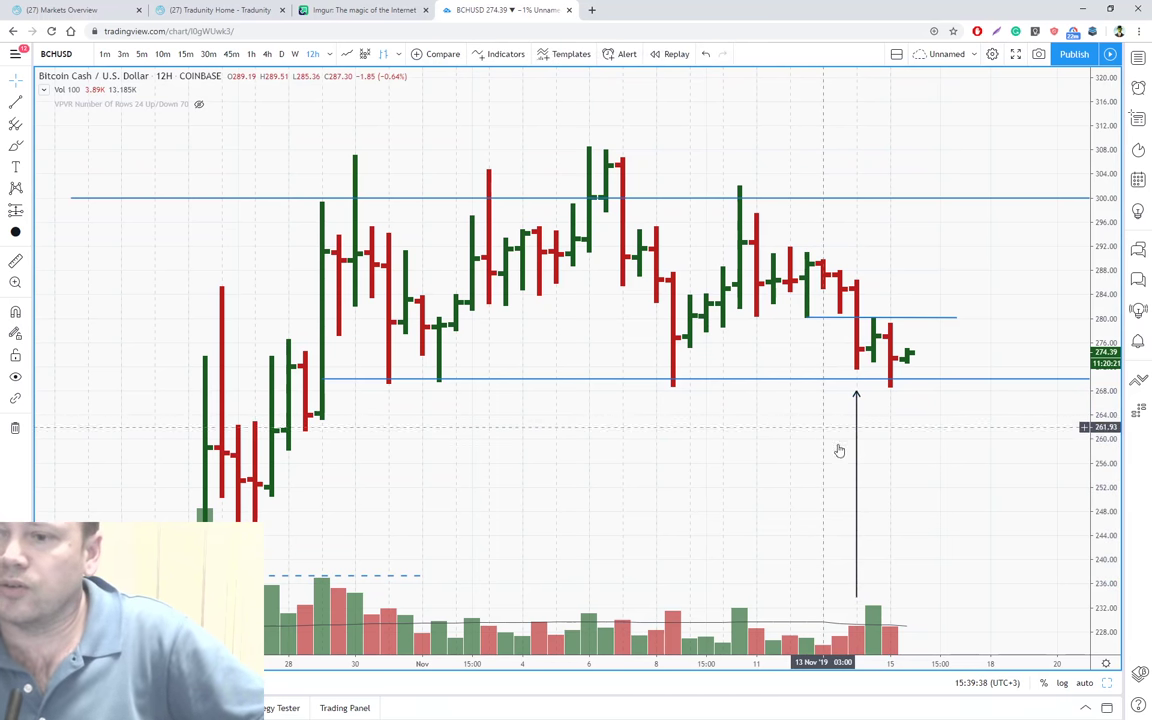
Move the arrow under the 14 Nov 15:00 bar with its head at about 271.9 and extend its tail down to the volume bar.
left_click_drag(857, 459, 877, 429)
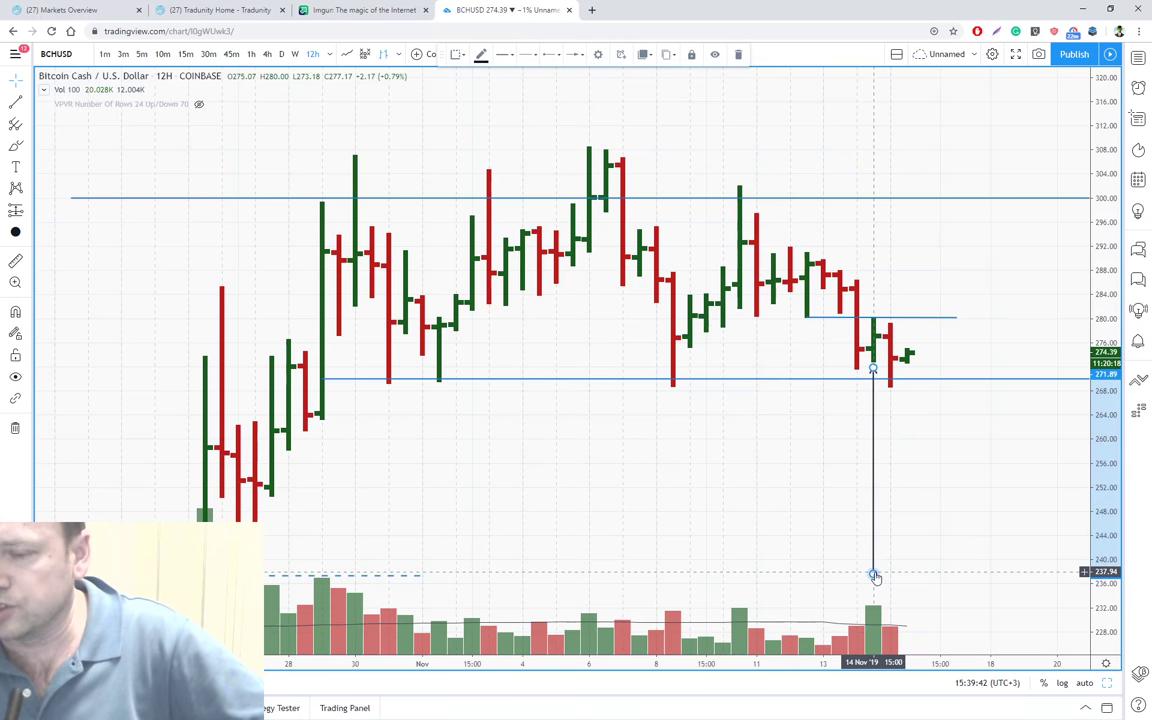
left_click_drag(874, 578, 875, 598)
left_click(843, 522)
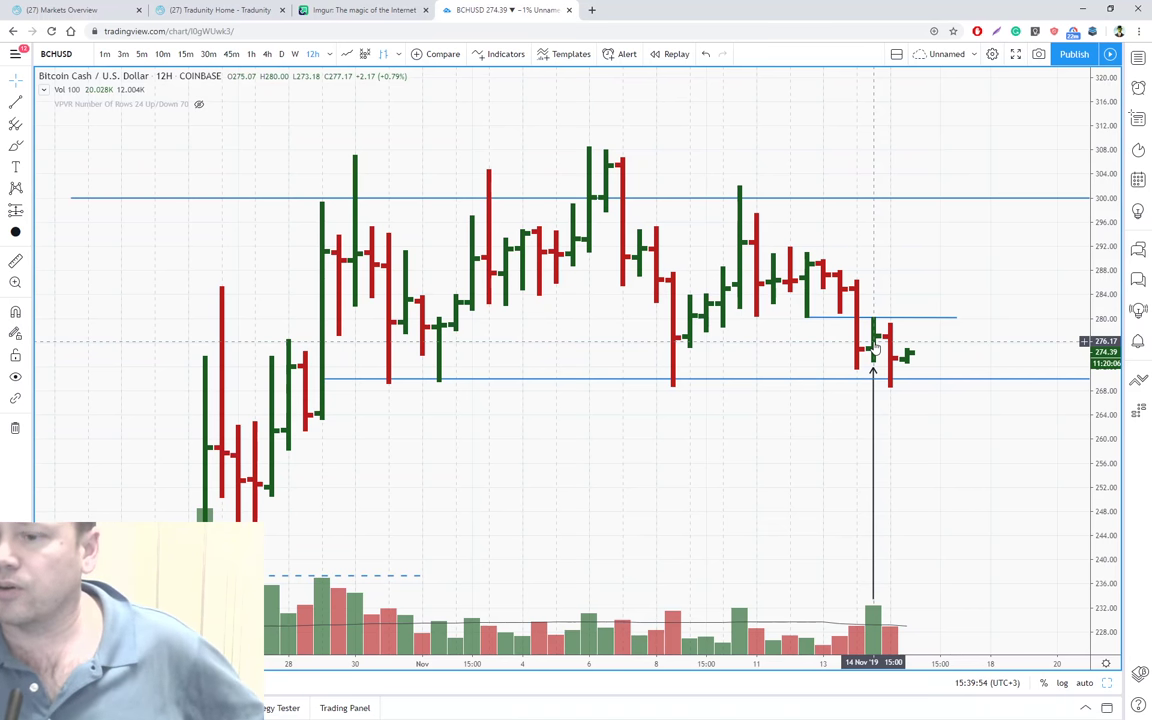
left_click(875, 606)
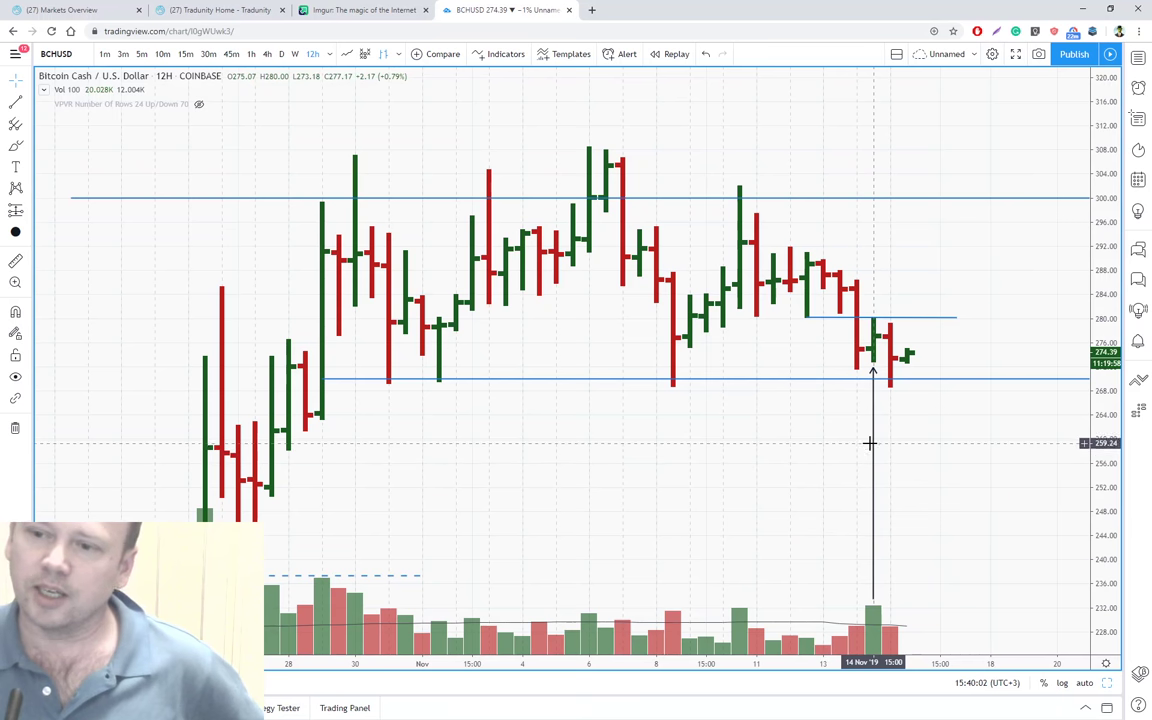
left_click_drag(877, 384, 873, 370)
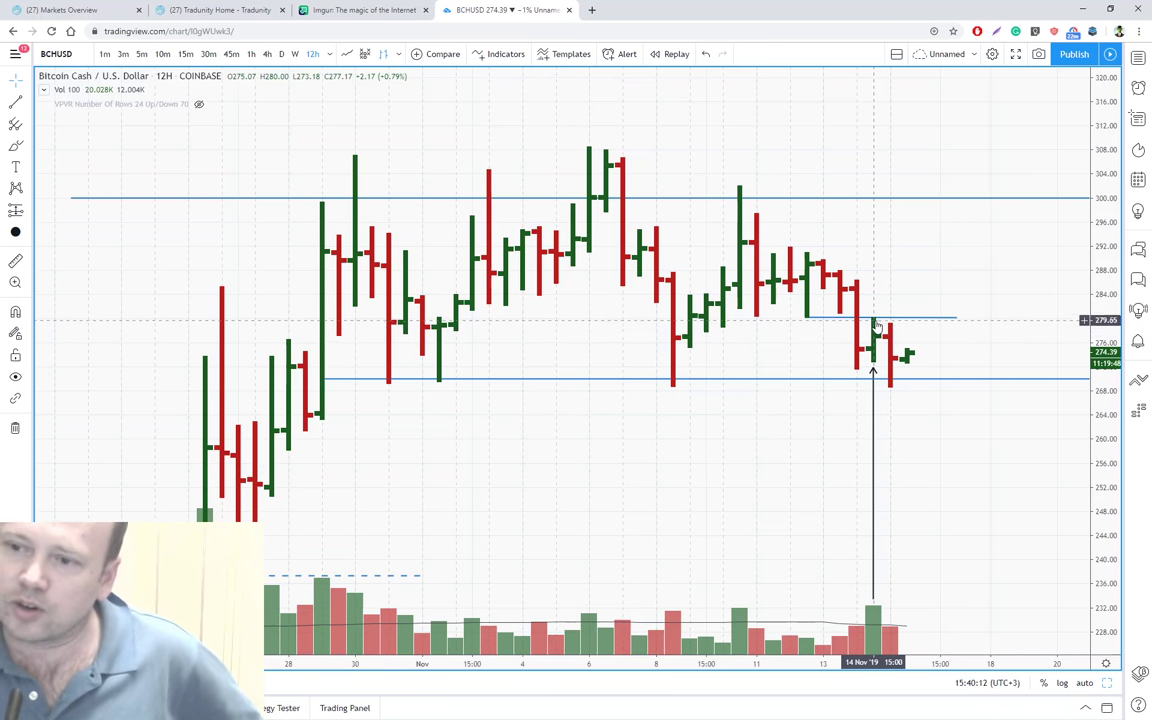
left_click(873, 325)
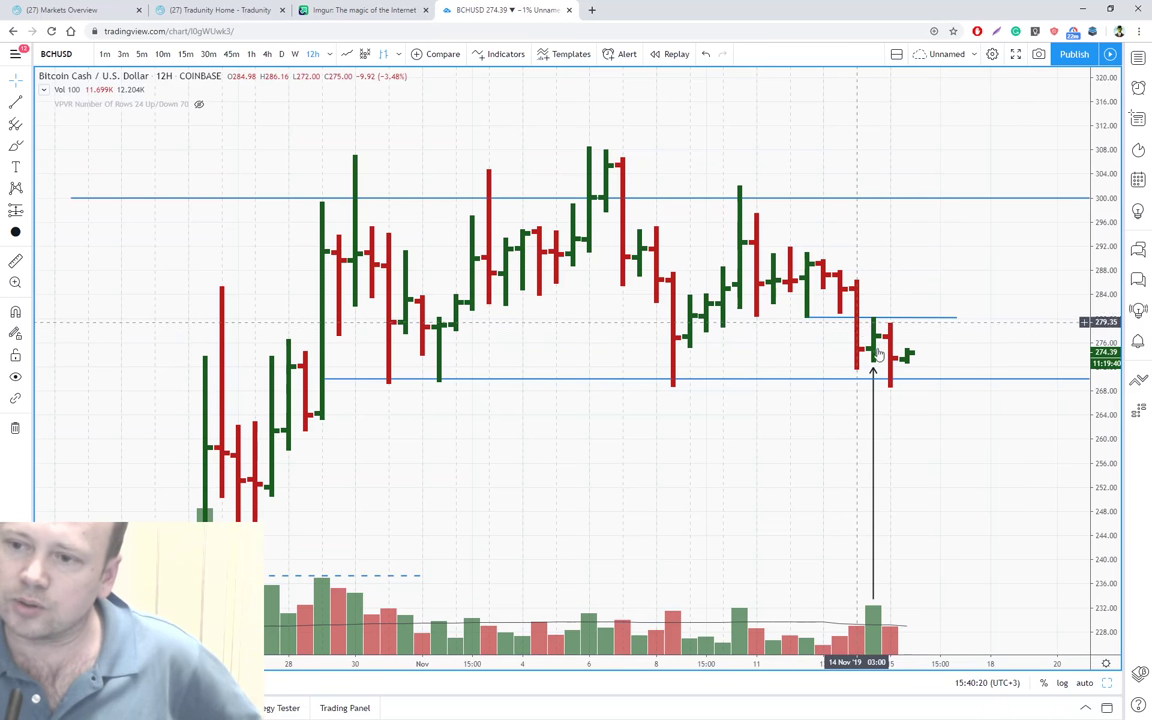
Move the arrow to the 13 Nov 15:00 bar, then slant it from 11 Nov 15:00 at about 255.6 to 14 Nov 03:00 at about 278.8.
mouse_move(876, 406)
left_mouse_down()
mouse_move(830, 406)
mouse_move(833, 365)
left_mouse_up()
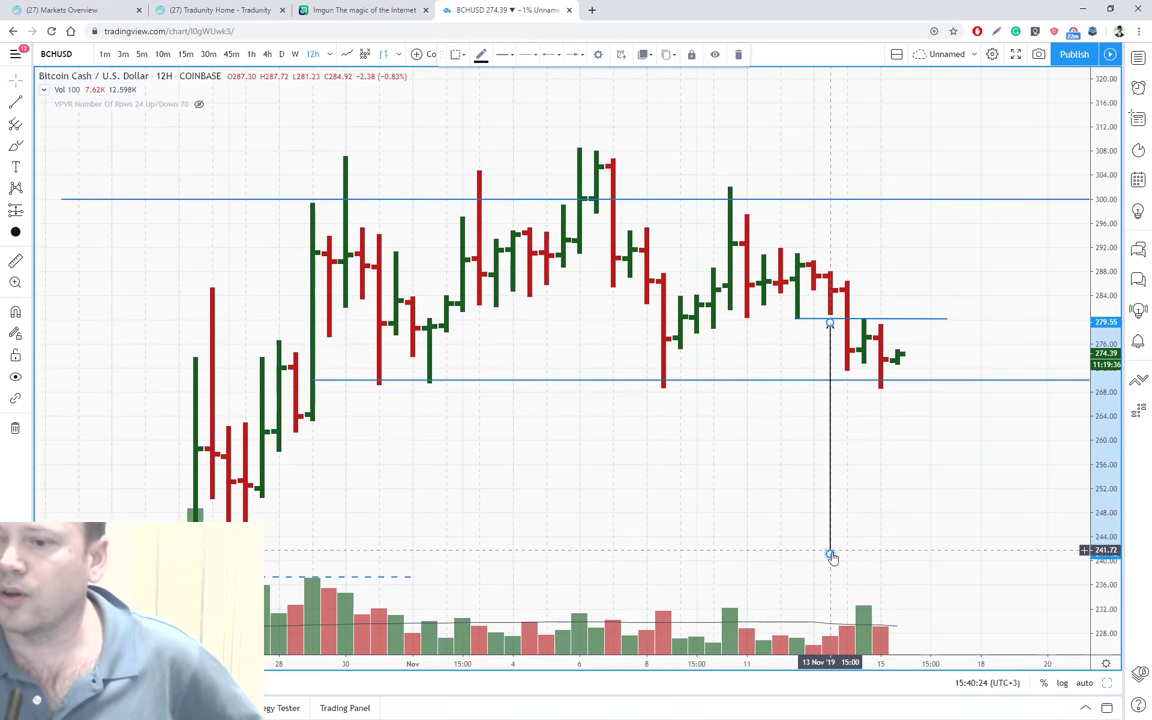
left_click_drag(830, 553, 763, 466)
left_click_drag(832, 326, 847, 323)
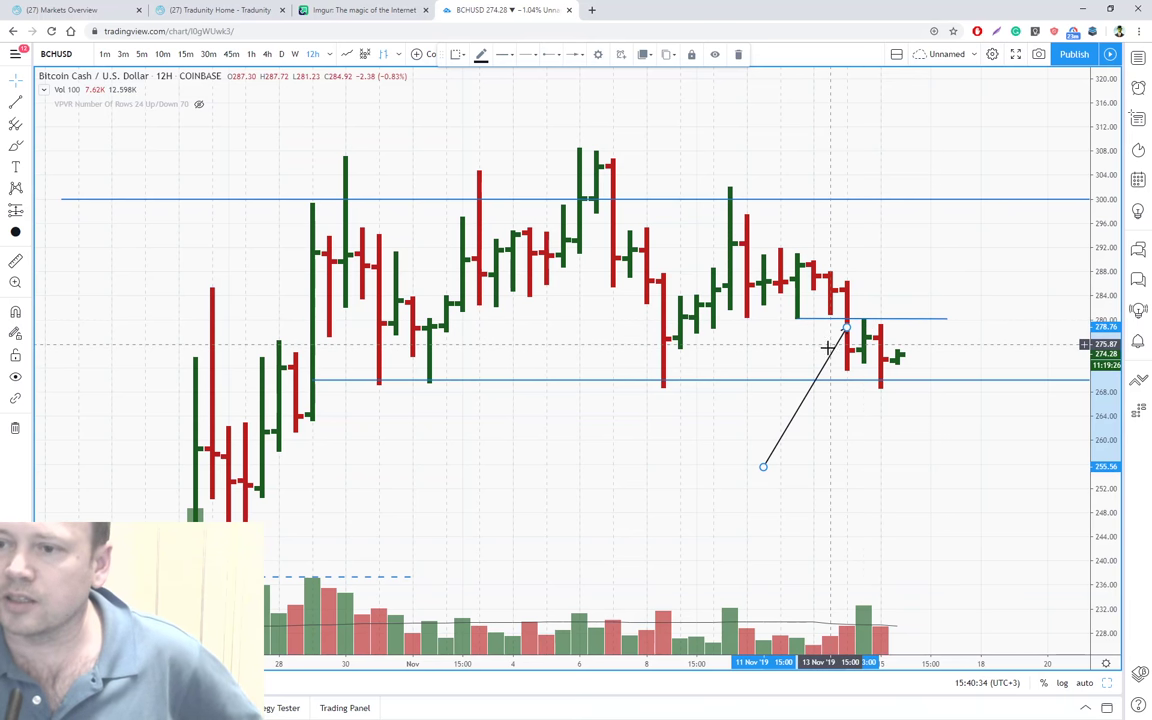
Move the arrow under the 14 Nov 15:00 bar and straighten it vertically, from about 246.9 up to about 271.5.
left_click_drag(837, 366, 851, 417)
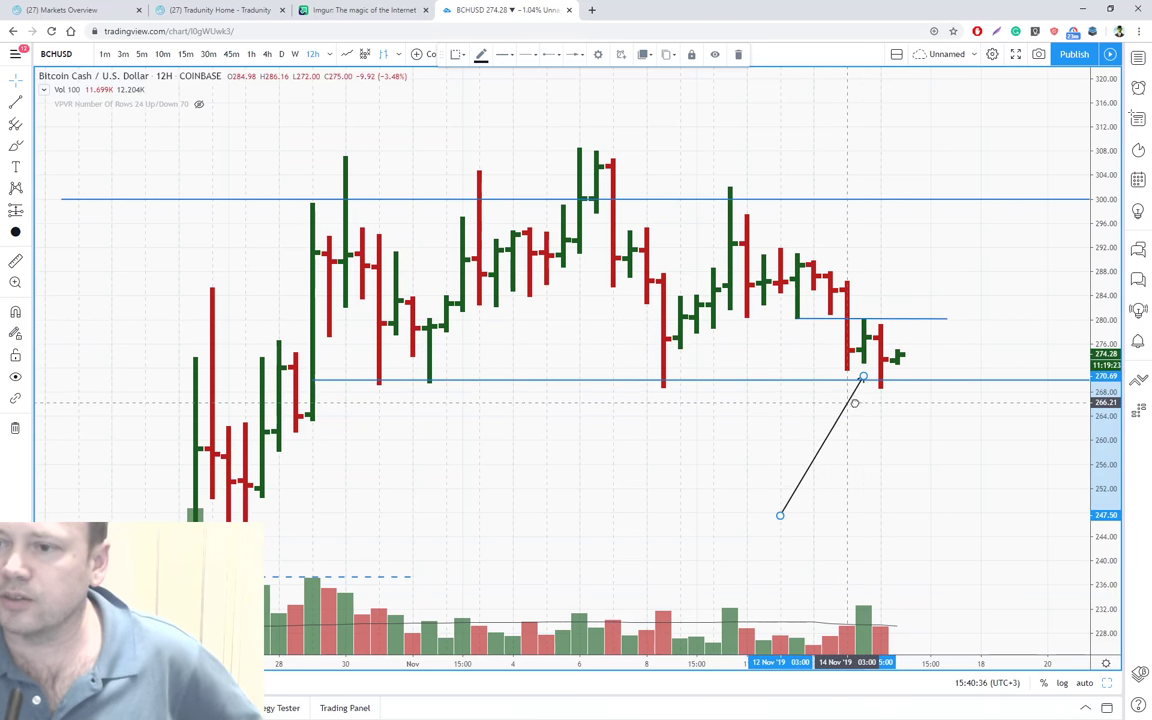
left_click_drag(781, 514, 863, 524)
left_click_drag(864, 463, 865, 458)
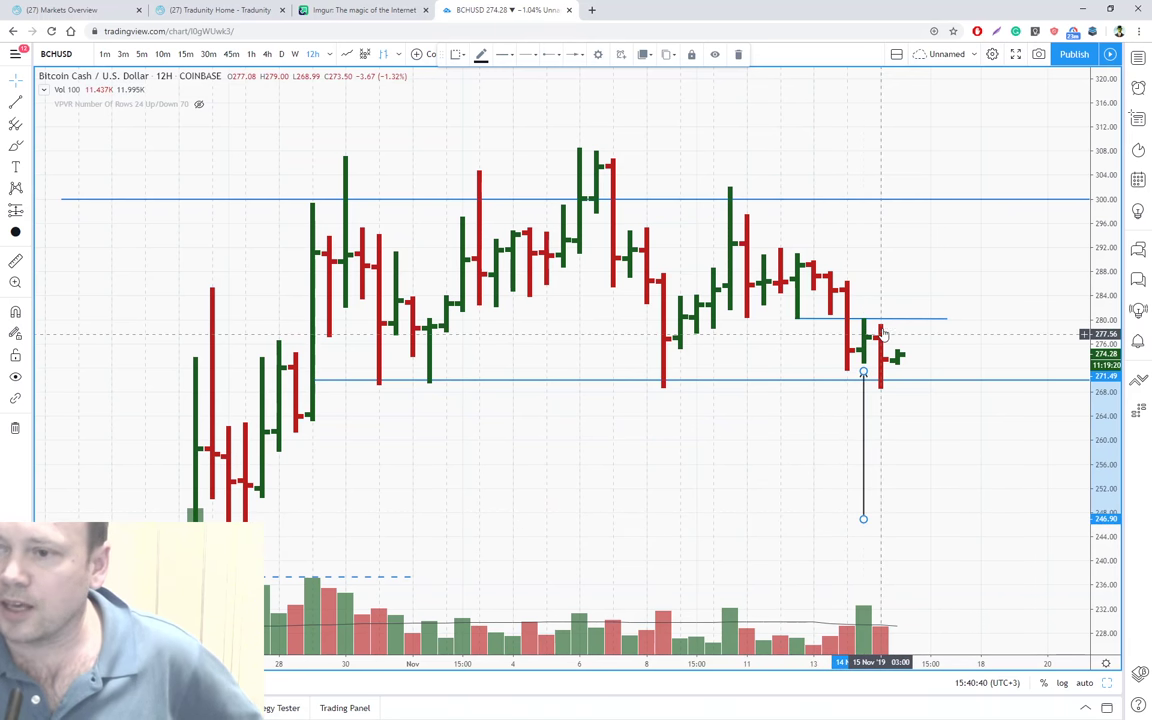
Move the arrow under the 15 Nov 03:00 bar with its head at about 266.5 and extend its tail down toward the volume bar.
left_click_drag(865, 408, 882, 438)
left_click_drag(880, 549, 880, 574)
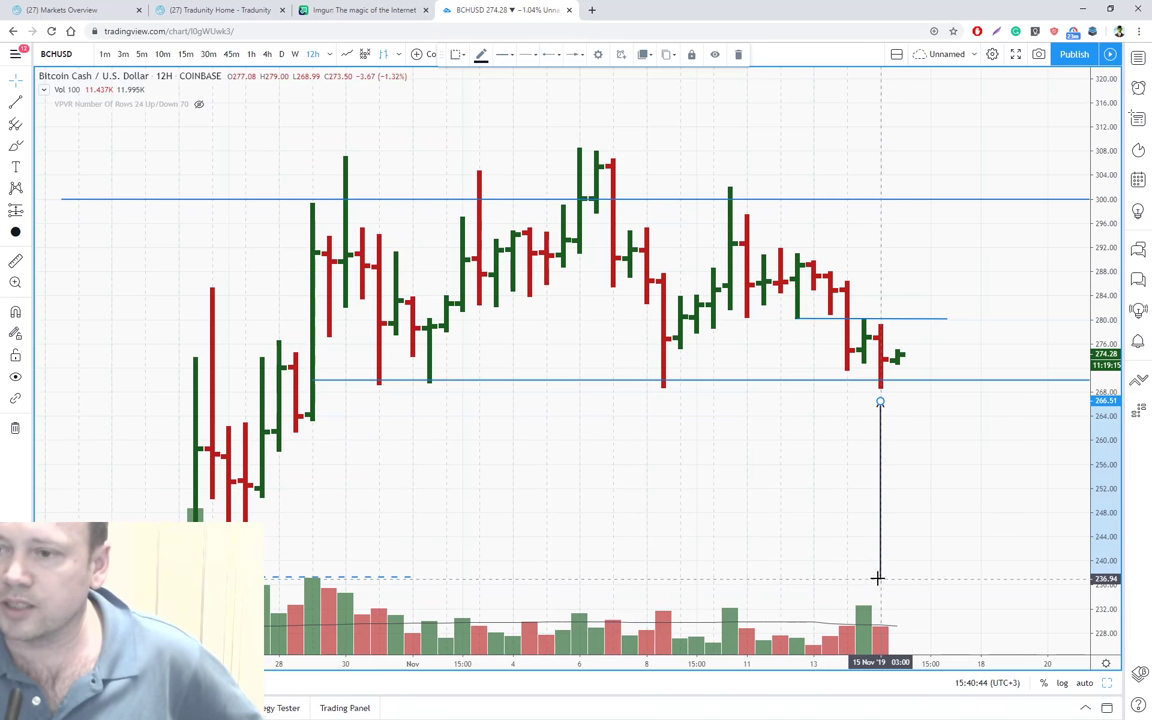
left_click(905, 388)
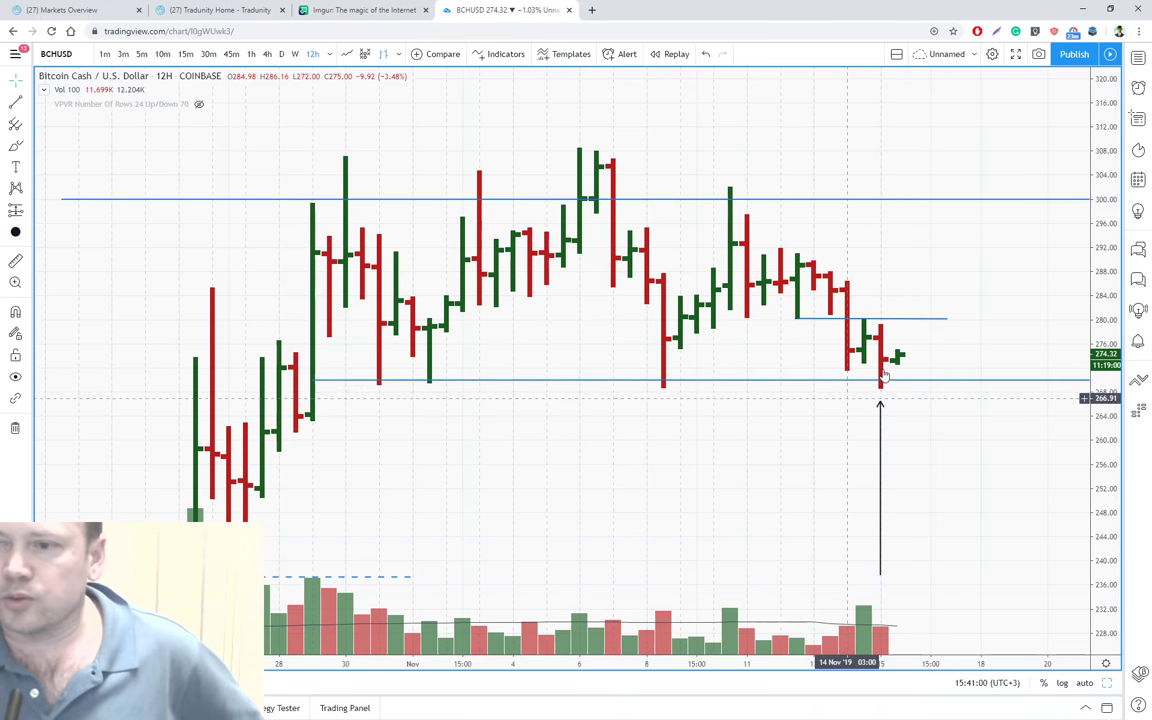
left_click_drag(883, 379, 880, 385)
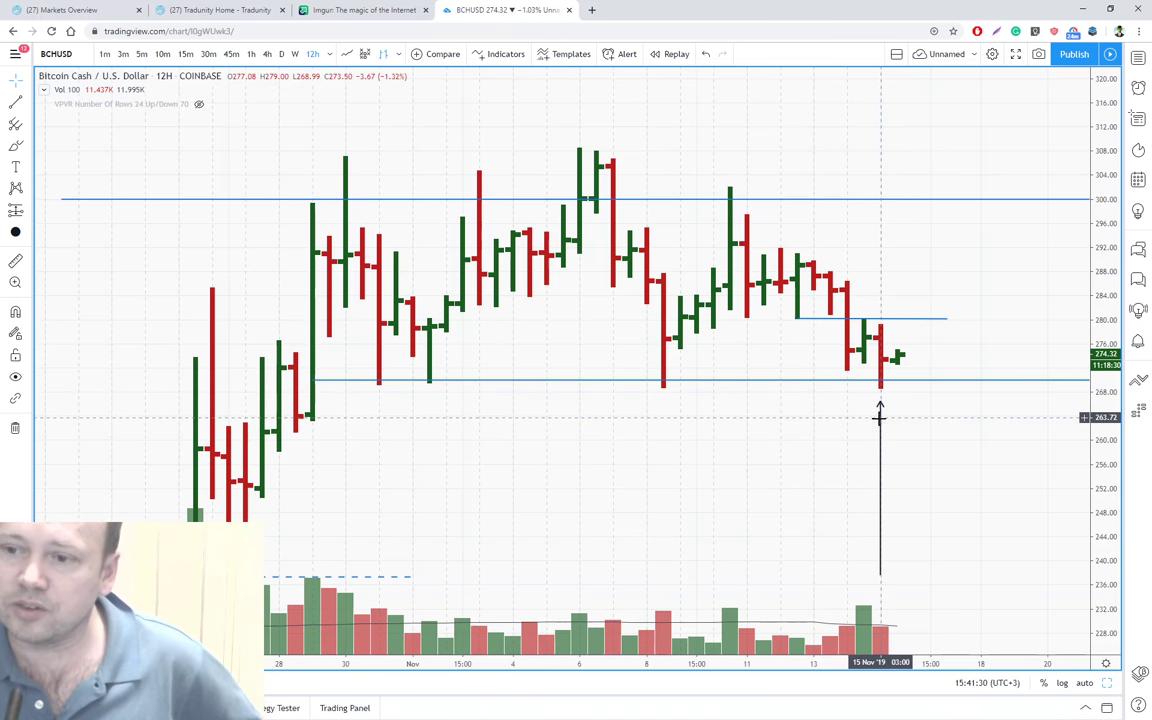
mouse_move(880, 430)
left_mouse_down()
mouse_move(710, 442)
mouse_move(663, 425)
mouse_move(877, 424)
mouse_move(882, 445)
left_mouse_up()
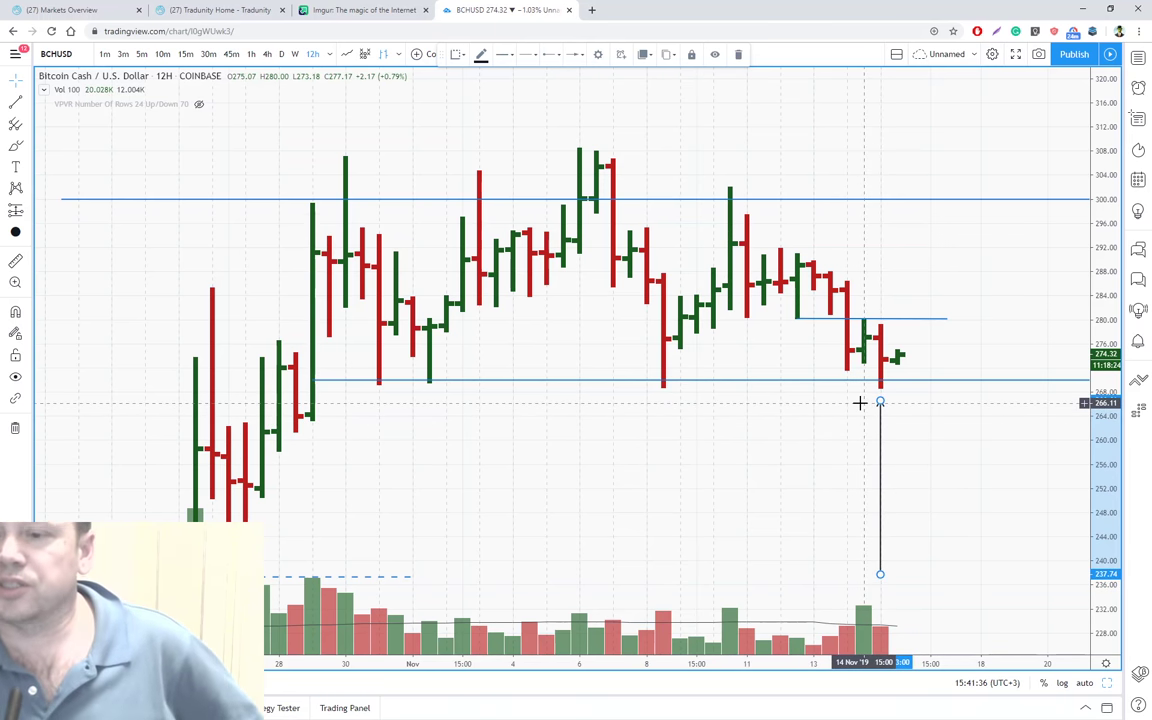
mouse_move(880, 574)
left_mouse_down()
mouse_move(880, 545)
mouse_move(879, 598)
left_mouse_up()
left_click(830, 501)
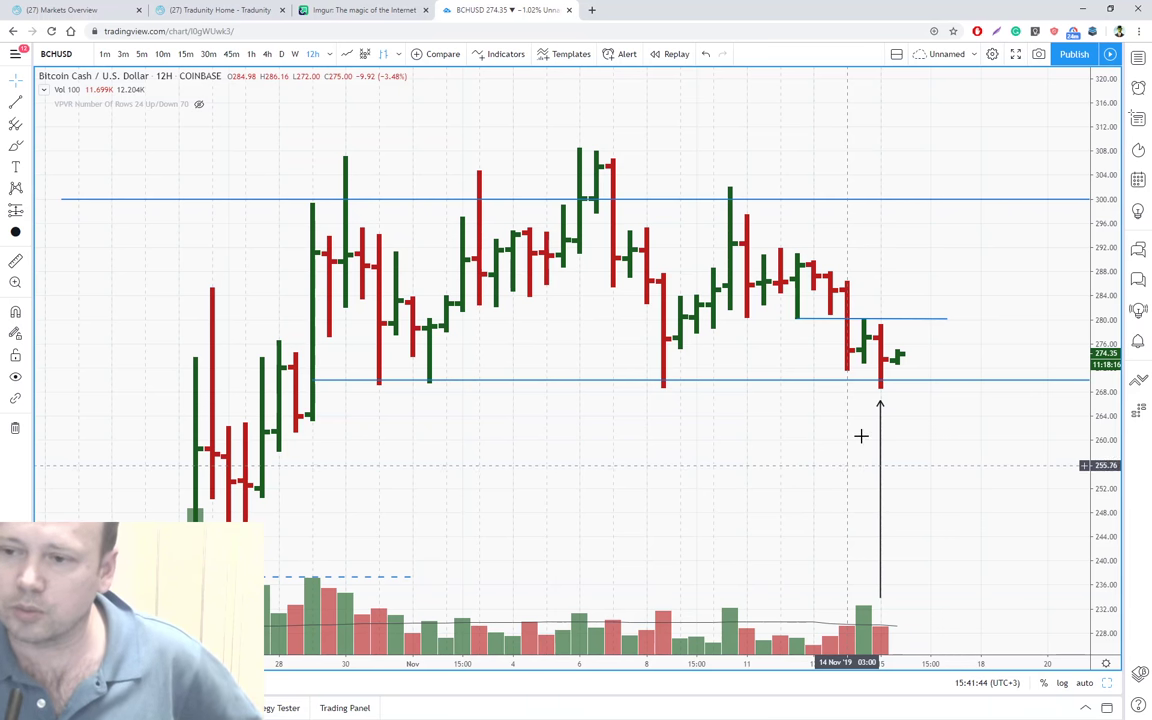
Move the arrow to 15 Nov 15:00 and back, then under the 12 Nov 15:00 bar and back under the 15 Nov 03:00 bar.
left_click_drag(881, 439, 893, 433)
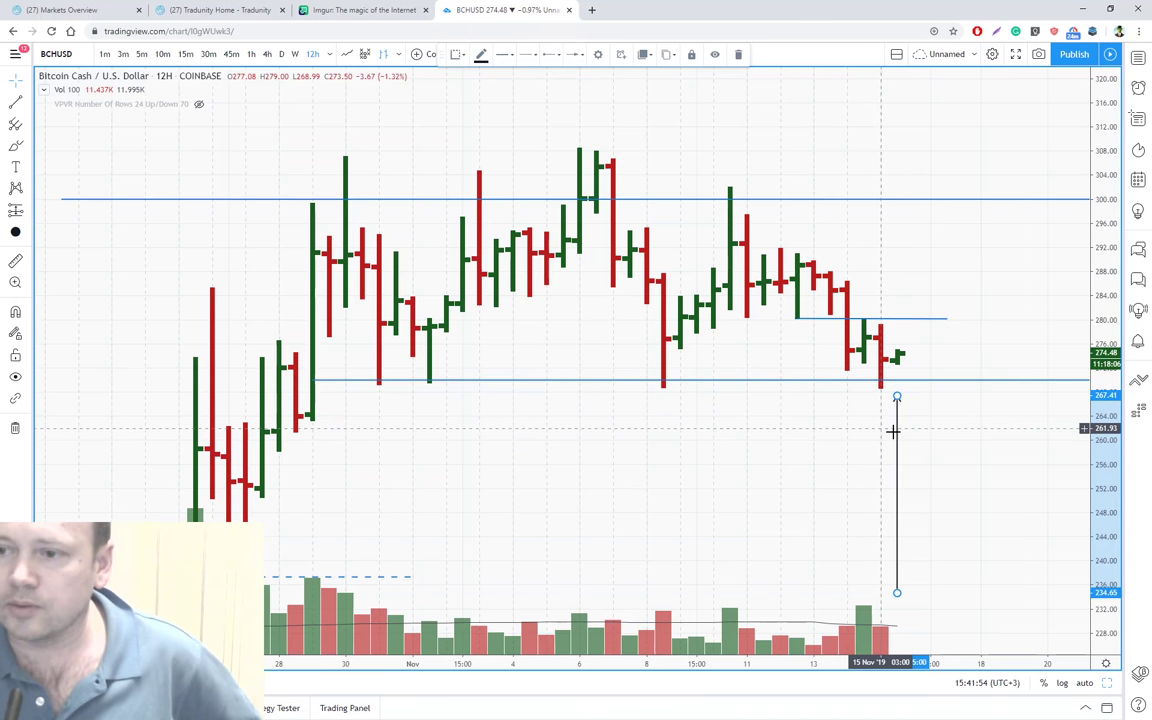
left_click_drag(899, 436, 881, 432)
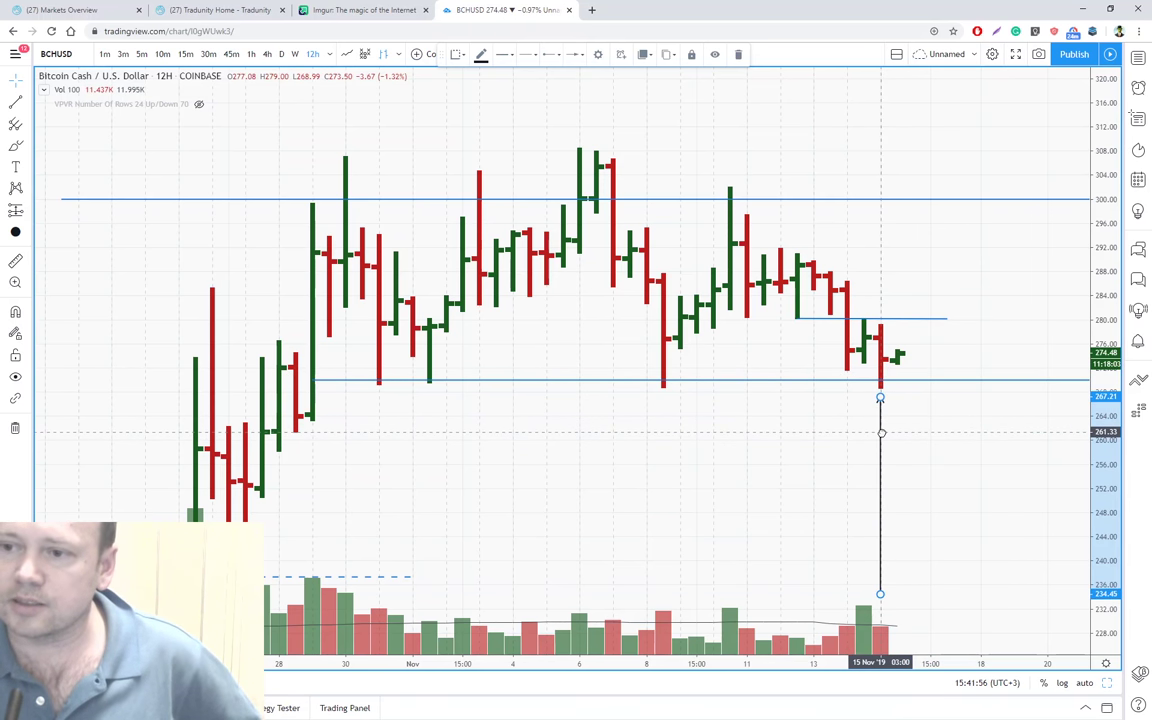
left_click(857, 428)
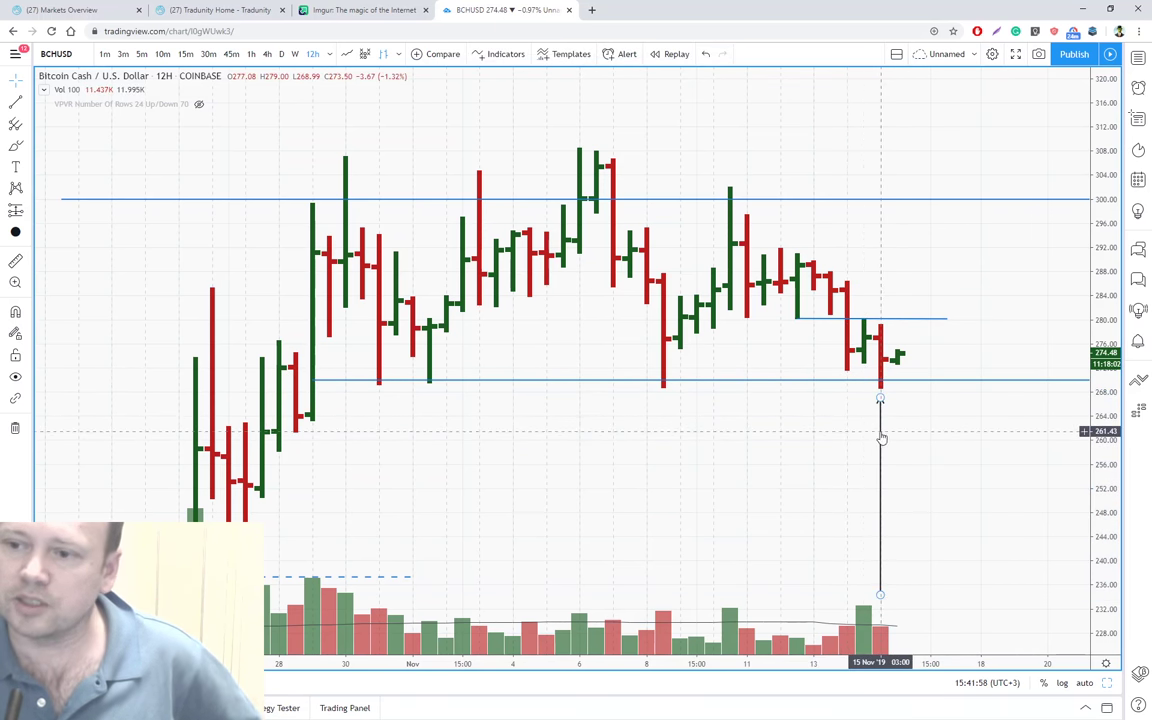
mouse_move(872, 431)
left_mouse_down()
mouse_move(804, 388)
mouse_move(789, 360)
left_mouse_up()
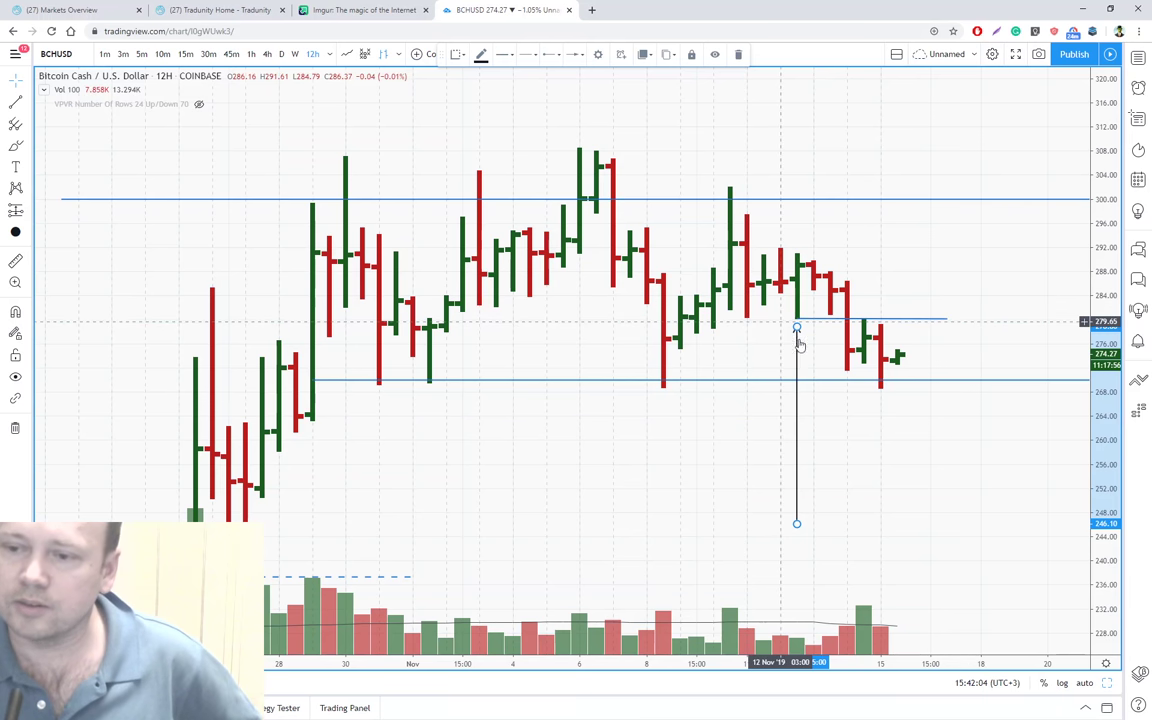
left_click_drag(799, 358, 884, 396)
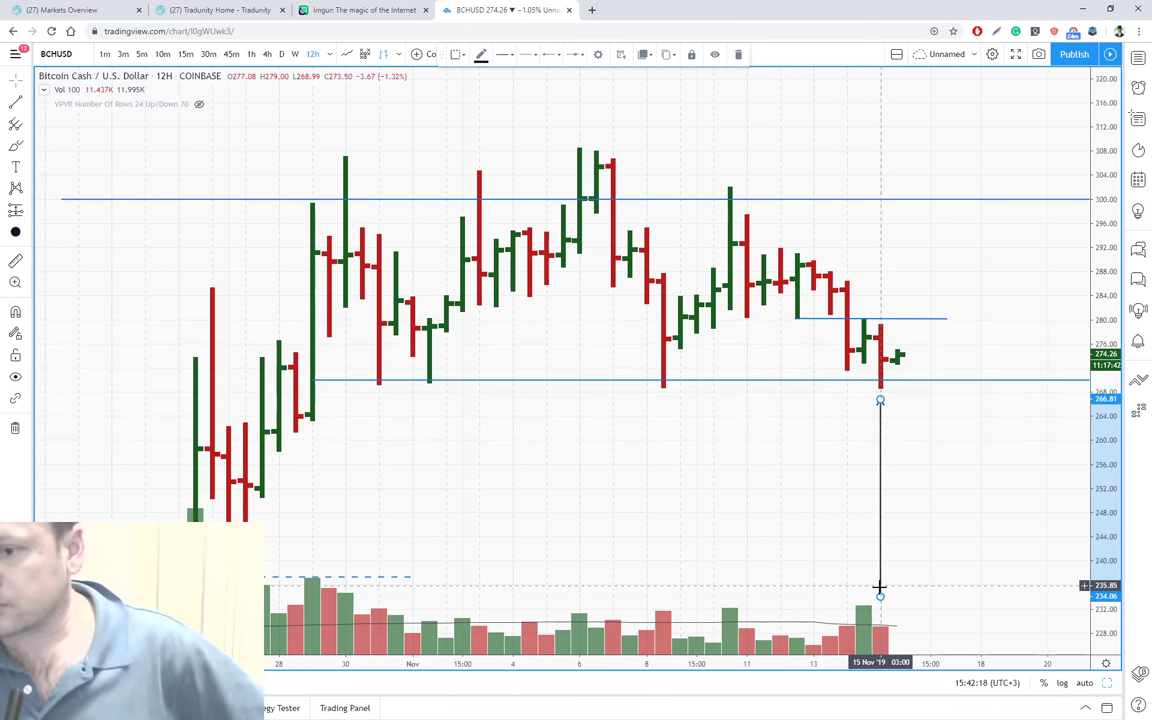
Shorten and slant the arrow, placing it from 15 Nov 15:00 at about 276.7 up to 16 Nov 15:00 at about 284.7.
left_click_drag(880, 596, 829, 494)
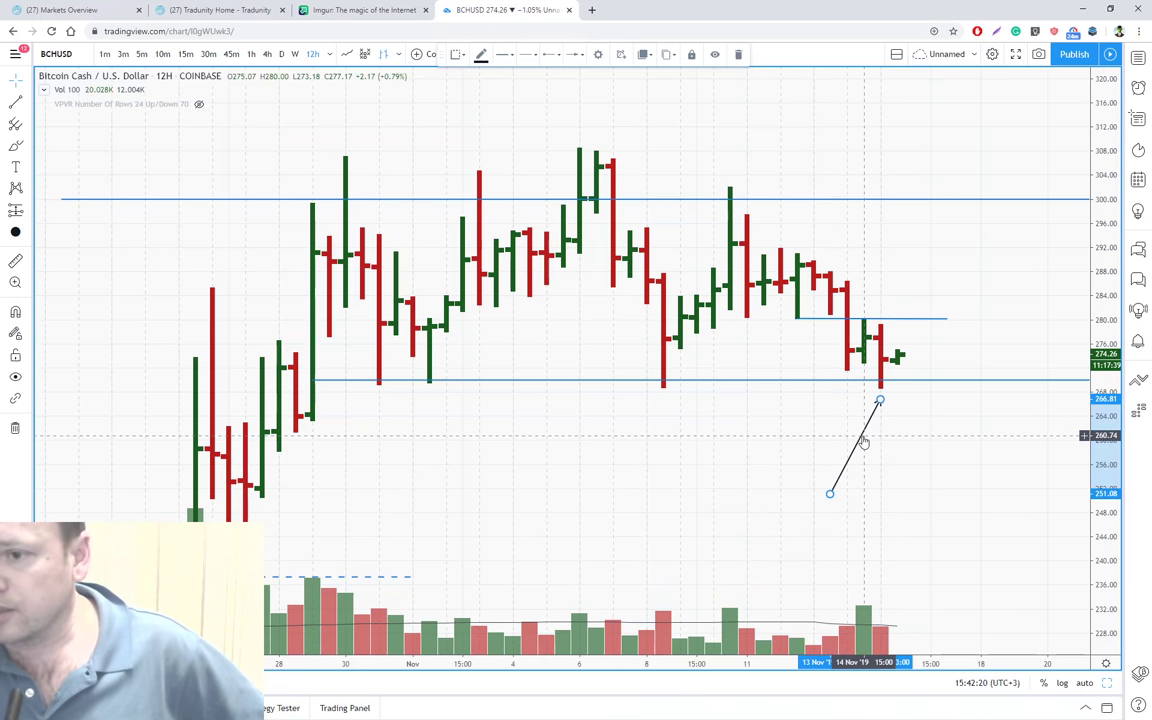
left_click_drag(864, 442, 929, 293)
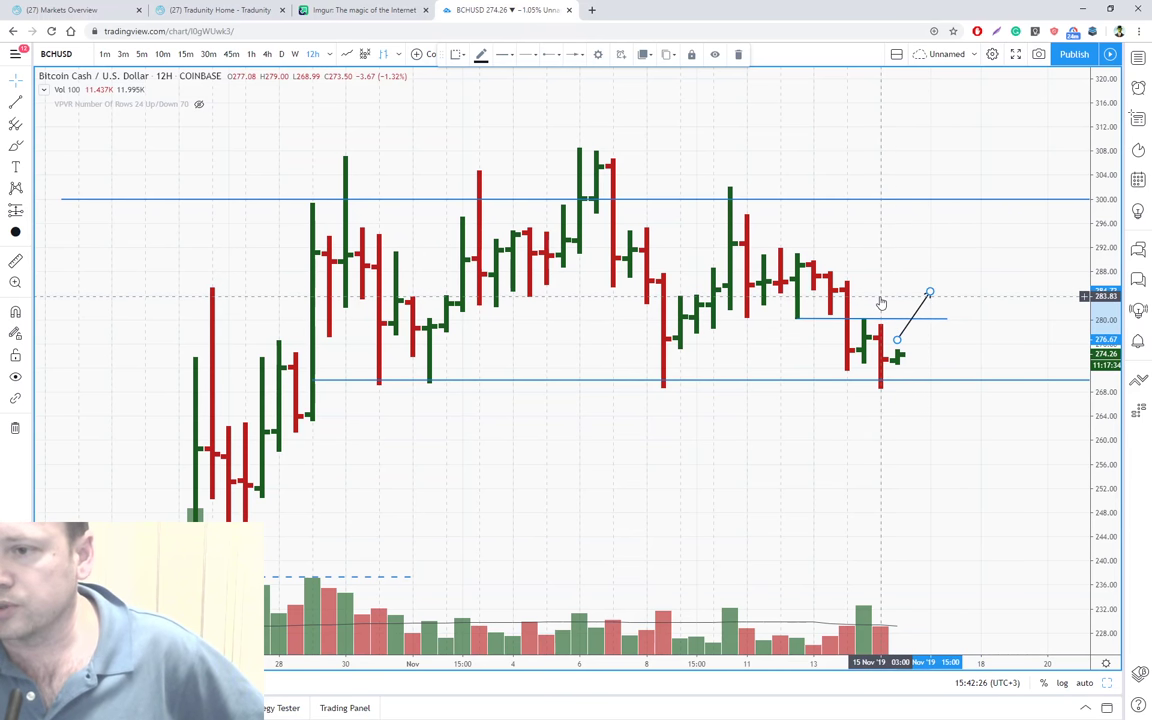
left_click(929, 346)
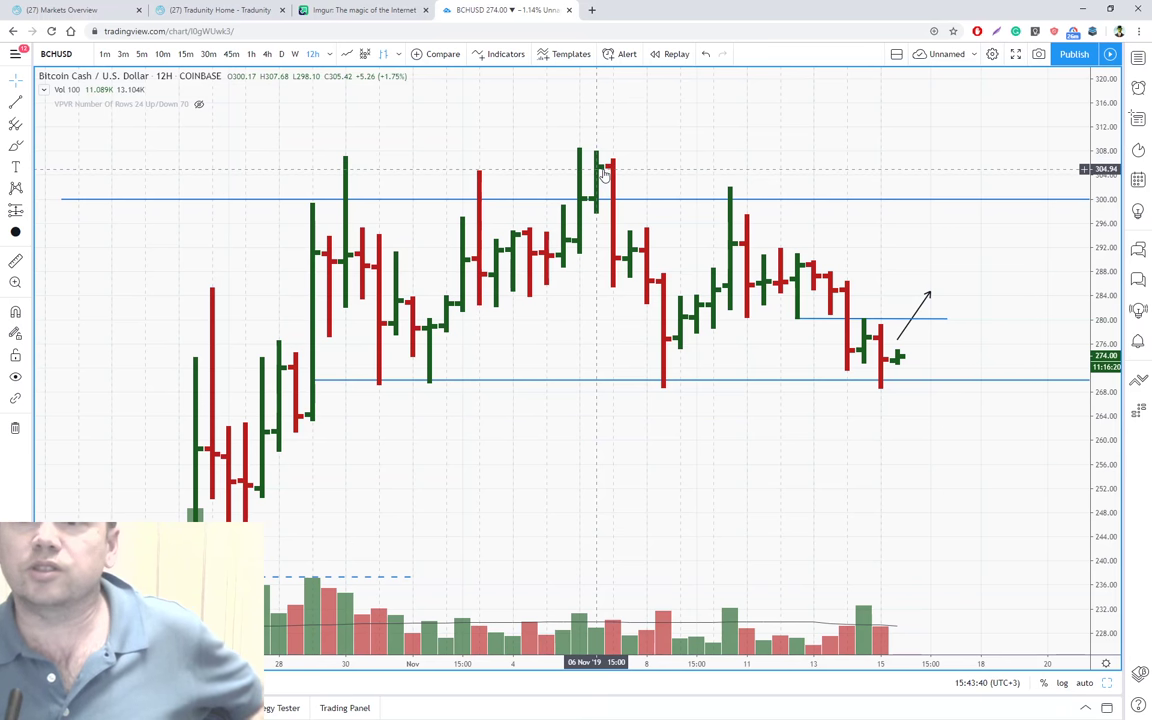
left_click(964, 199)
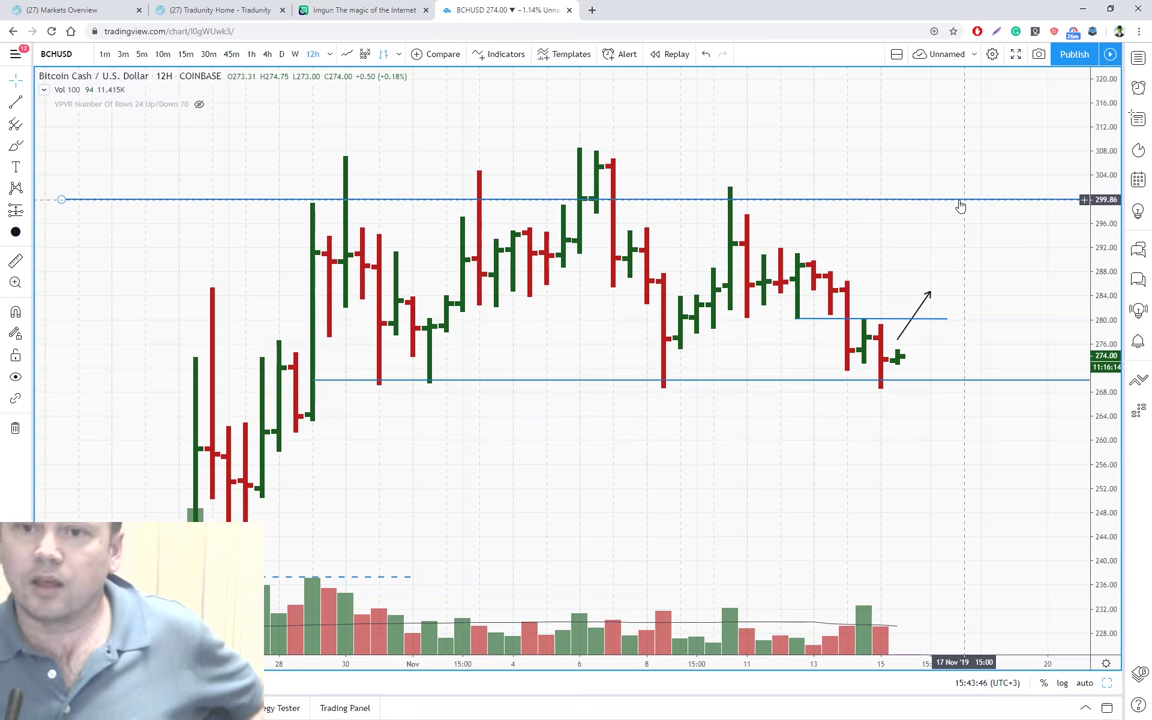
left_click(953, 214)
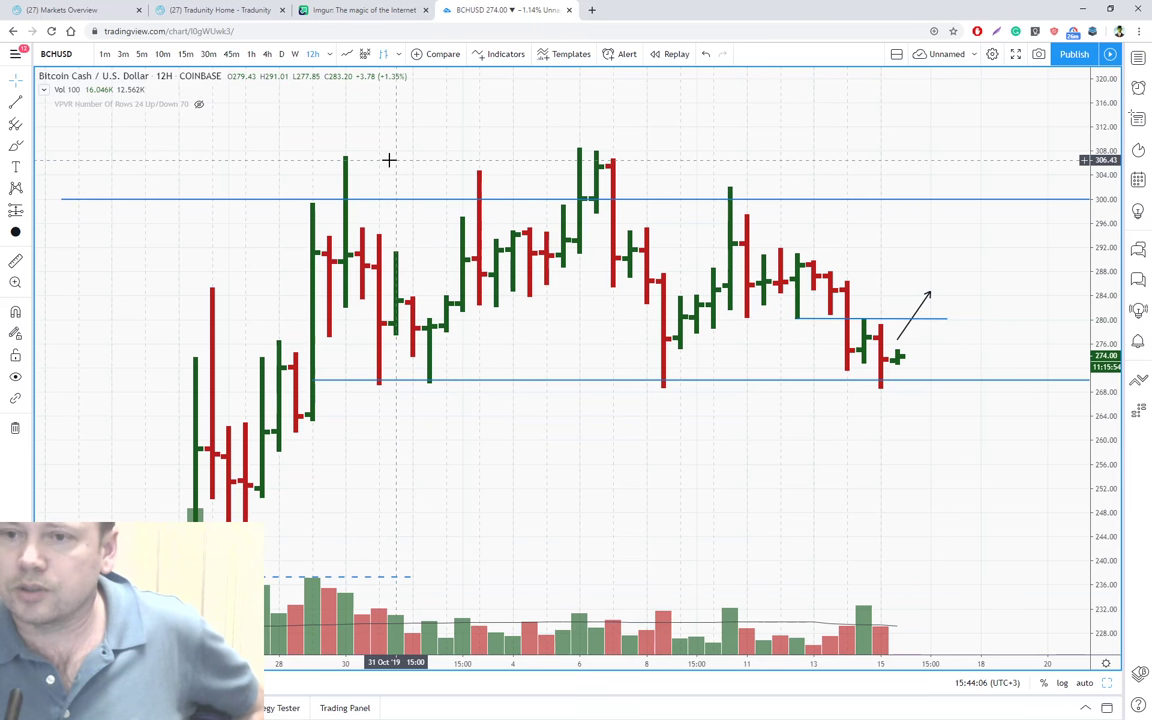
Reread the Markets Overview post's forecast of a fake penetration of the 300 round number, then return to the BCHUSD chart.
left_click(203, 9)
left_click(80, 9)
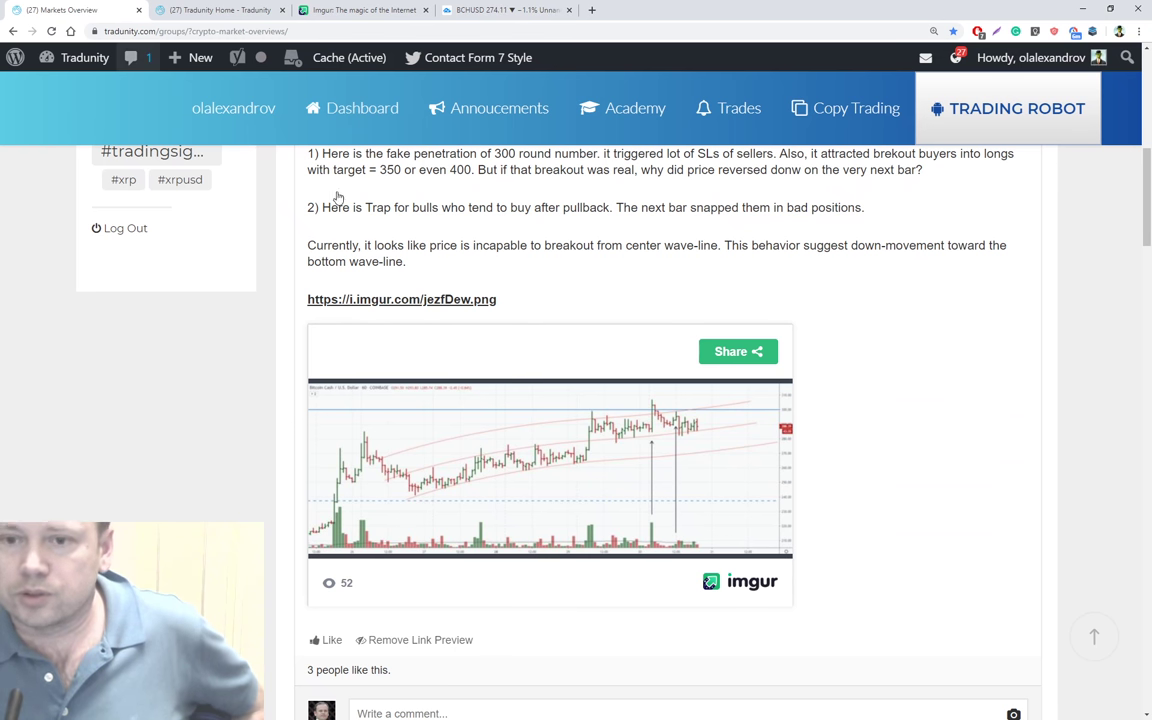
scroll(509, 288, "up", 5)
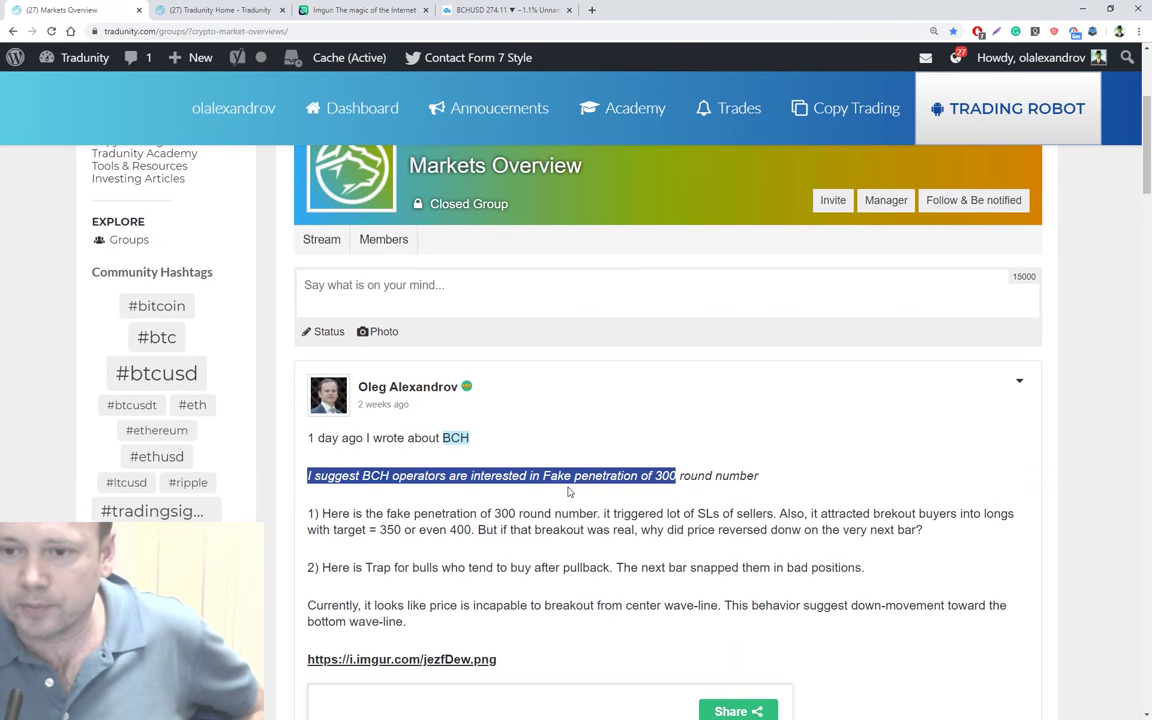
left_click(568, 479)
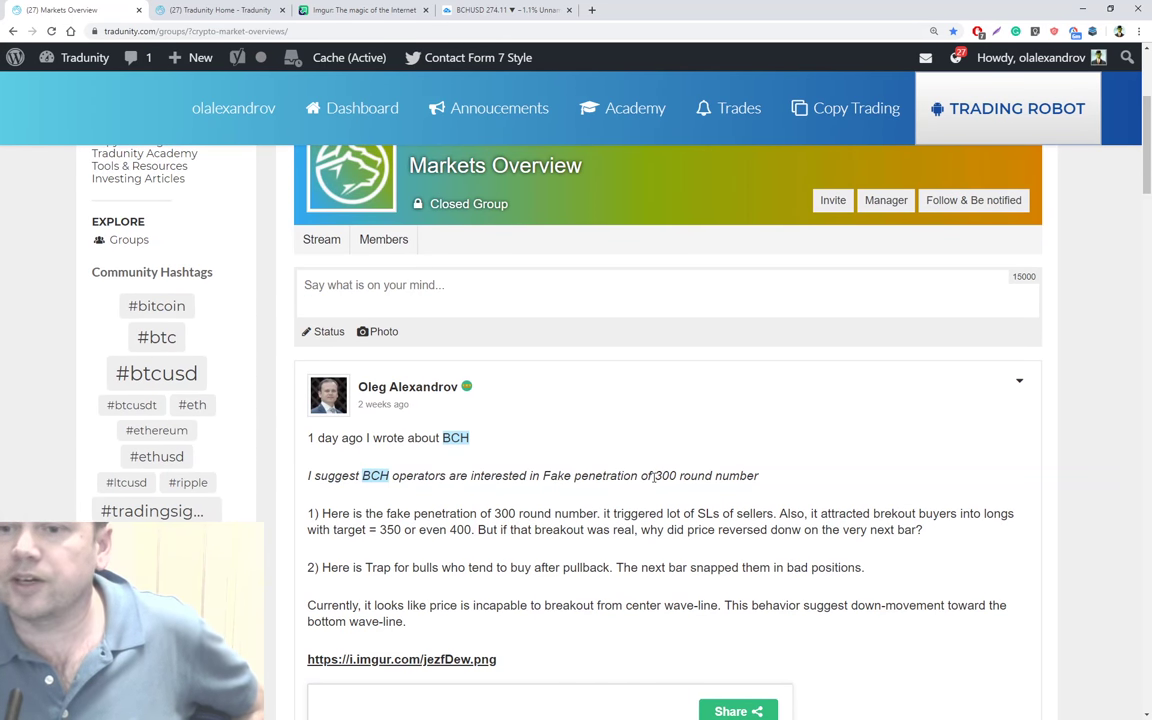
left_click_drag(654, 478, 662, 478)
left_click(714, 476)
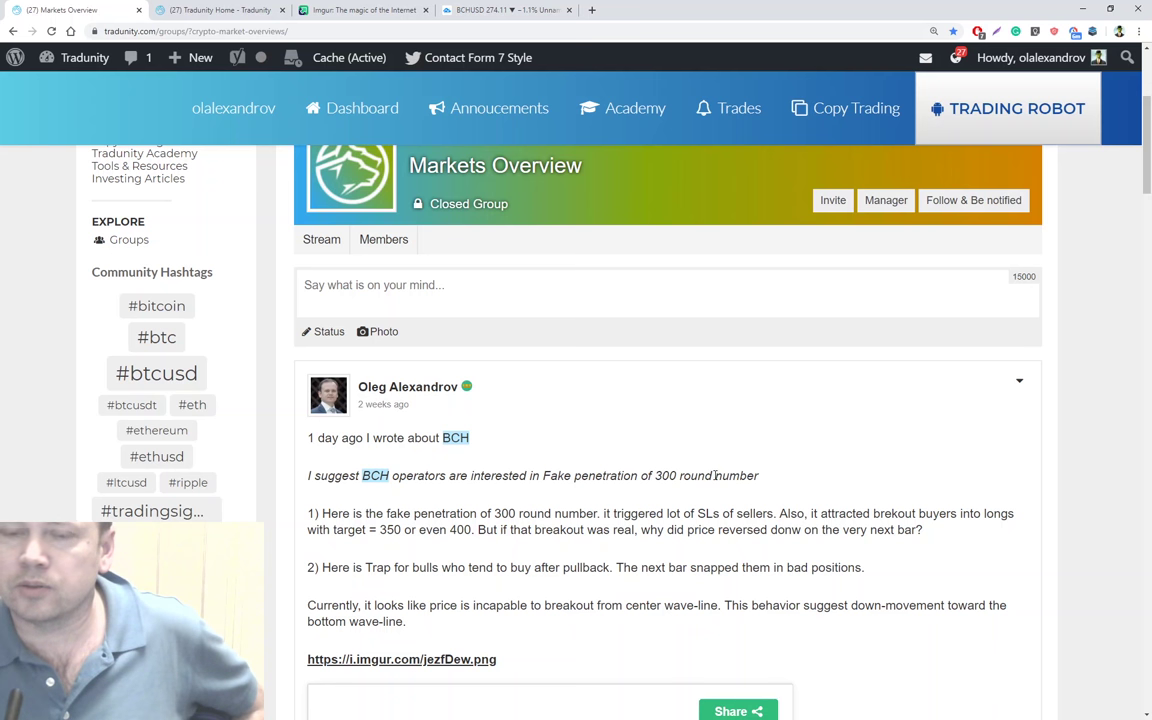
left_click(527, 10)
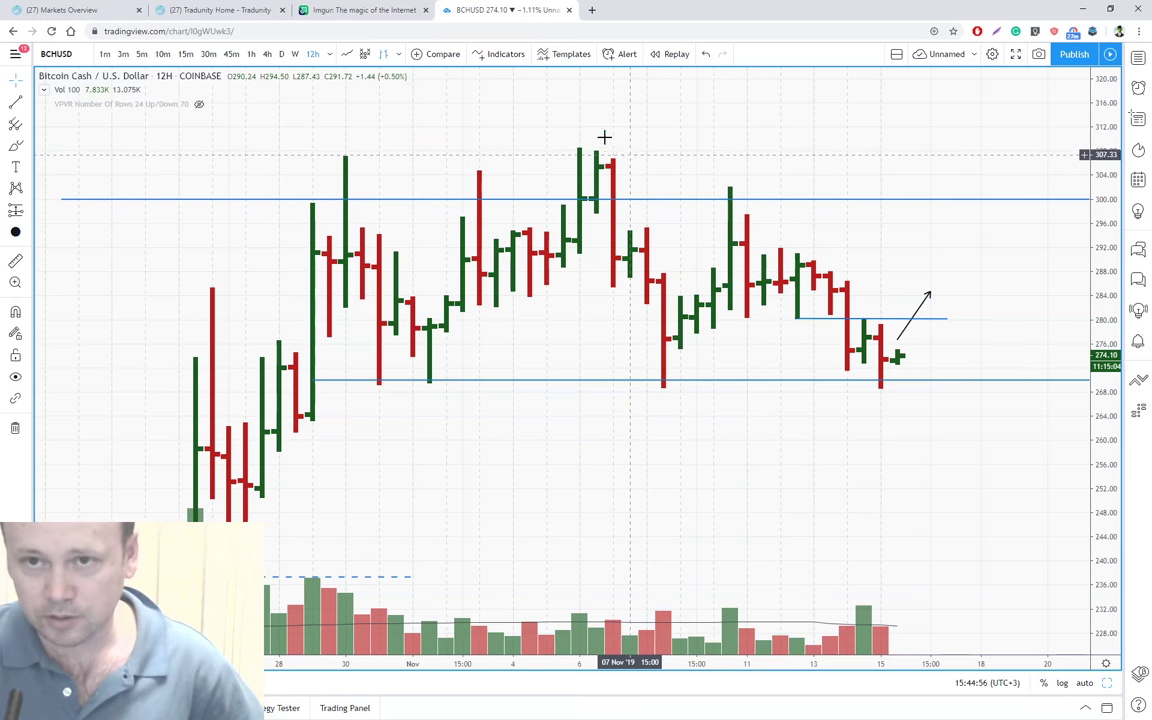
Switch to the Tradunity home page and highlight the "Get our FREE Lite package!" line, then clear the selection.
left_click(222, 10)
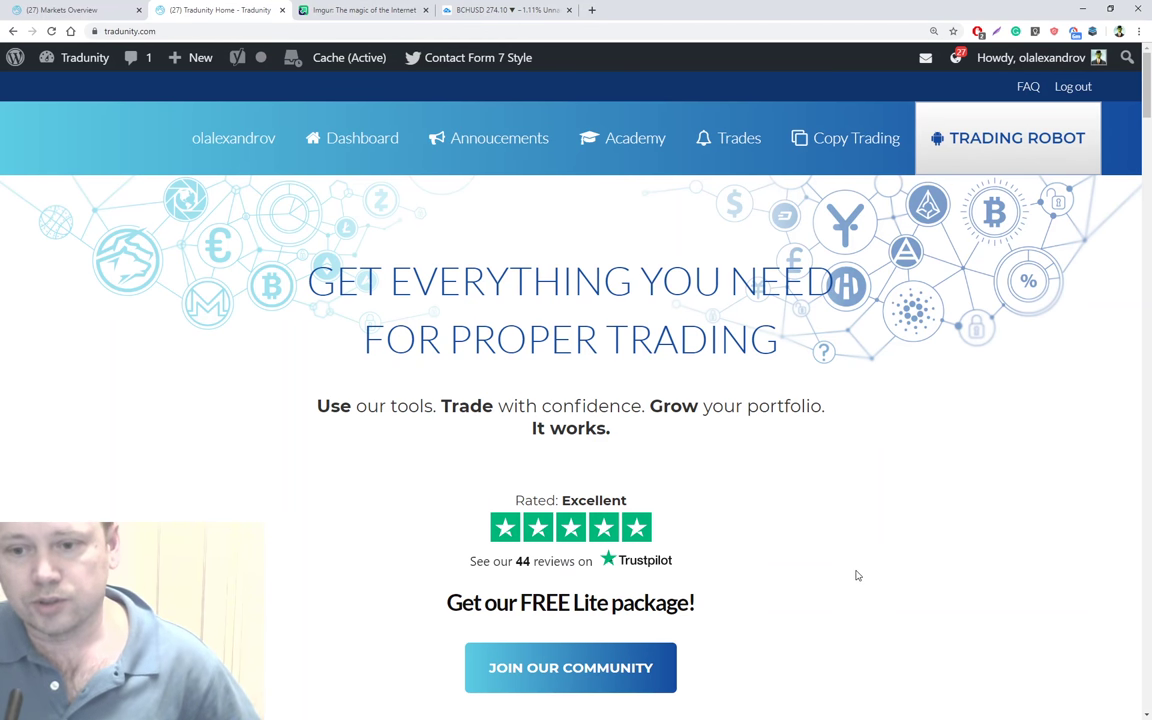
left_click_drag(477, 603, 746, 598)
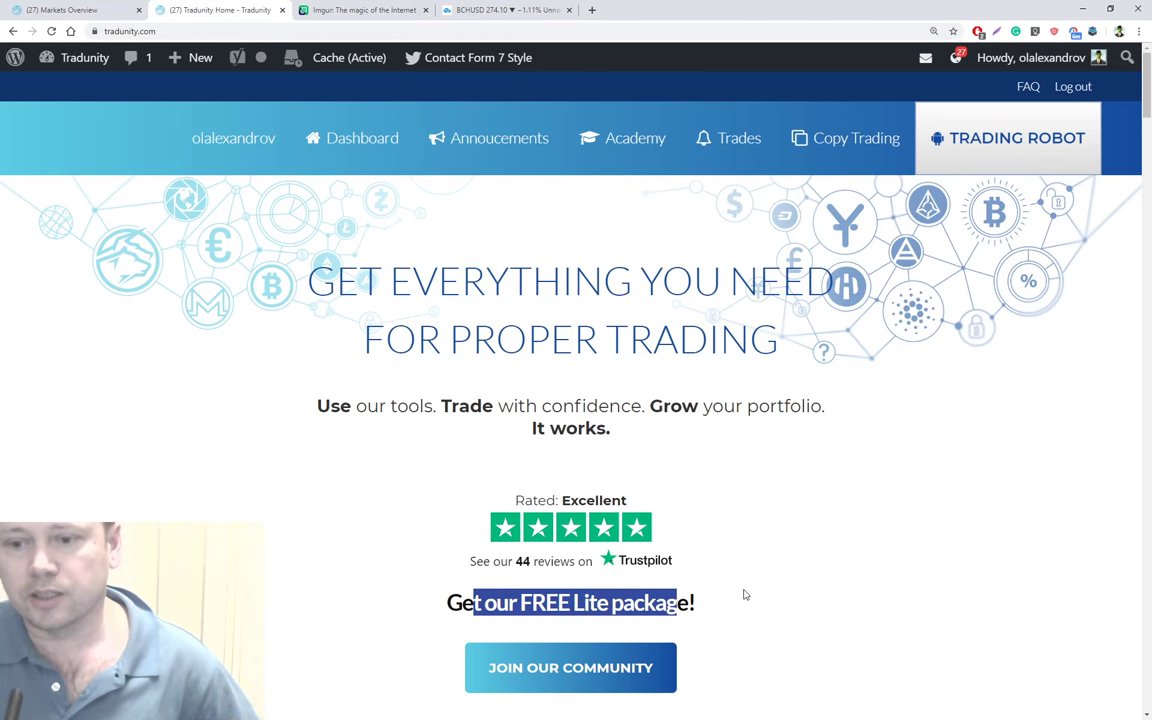
left_click(755, 593)
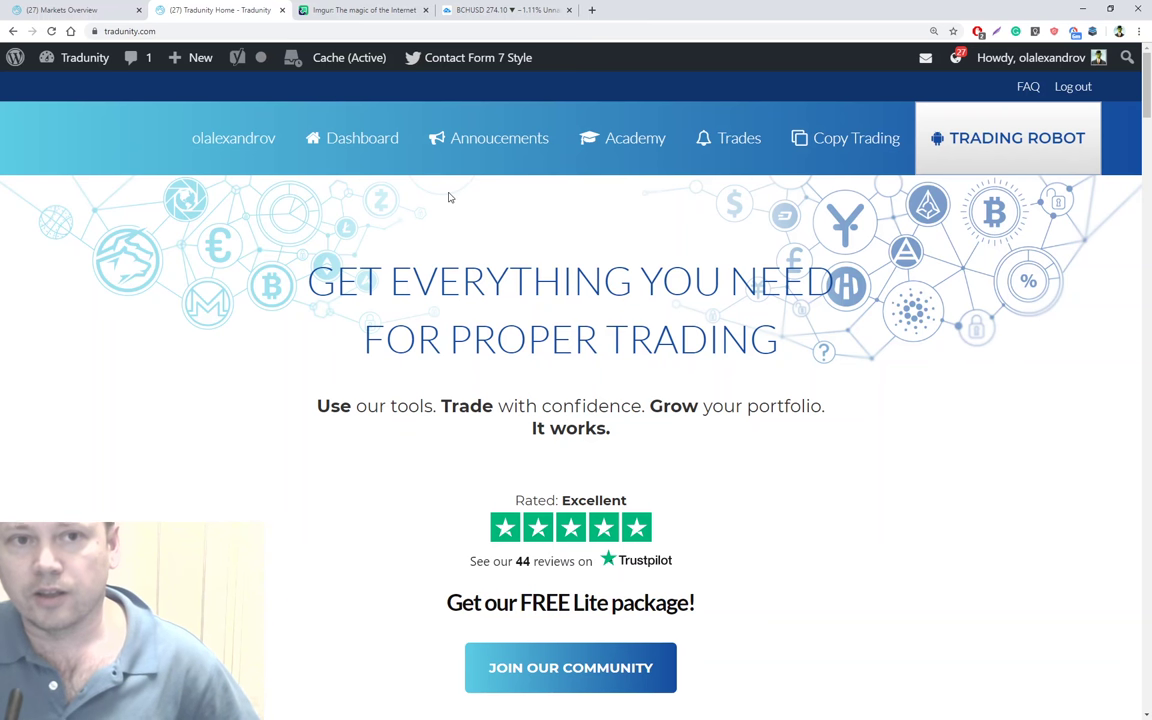